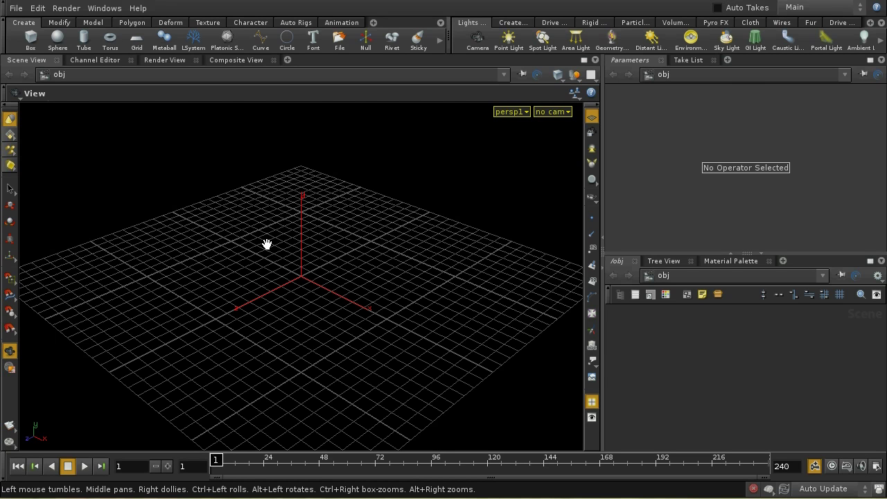
# Create a default box at the origin and set the viewport shading to Flat Wire Shaded
pyautogui.click(31, 45)
pyautogui.click(318, 227)
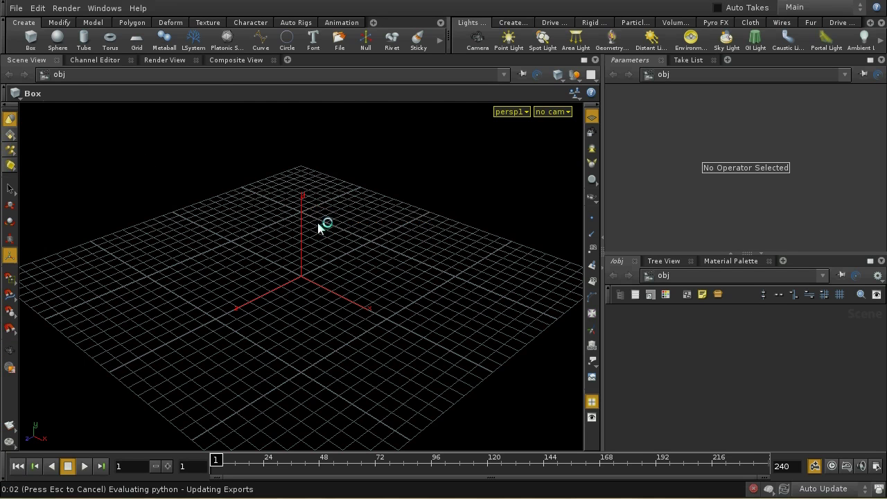
pyautogui.moveTo(405, 342); pyautogui.dragTo(410, 224, button='right')
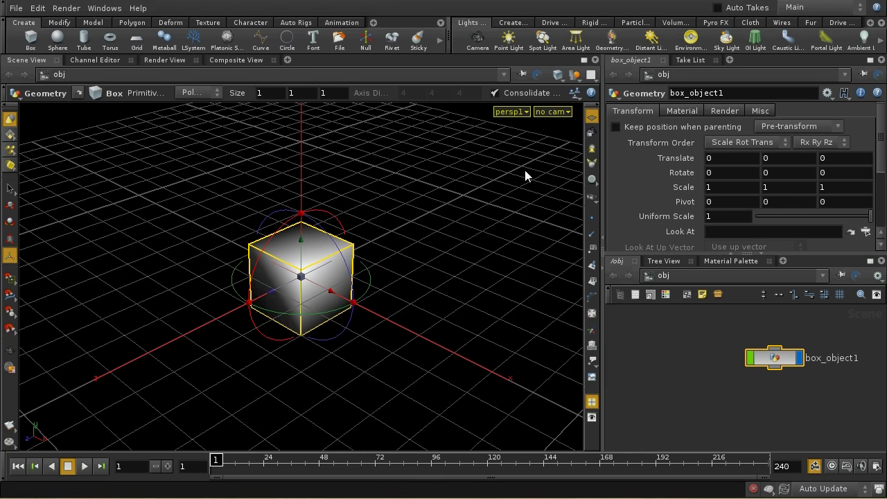
pyautogui.click(559, 74)
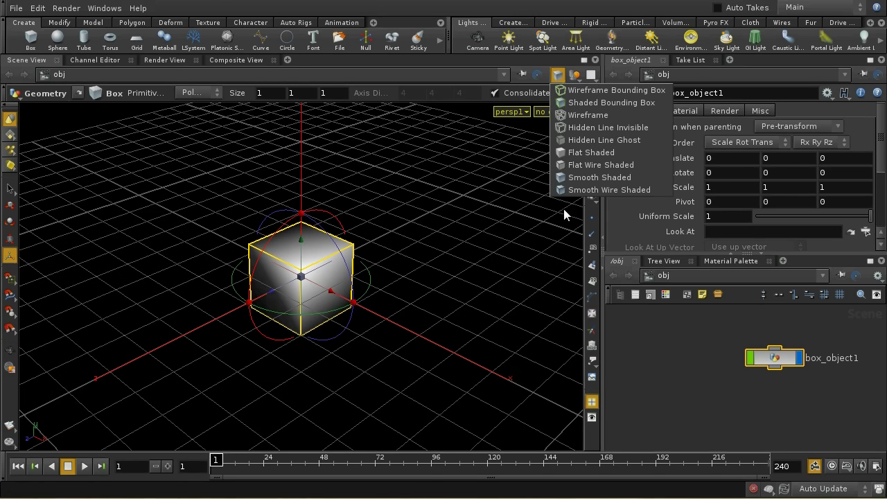
pyautogui.click(573, 166)
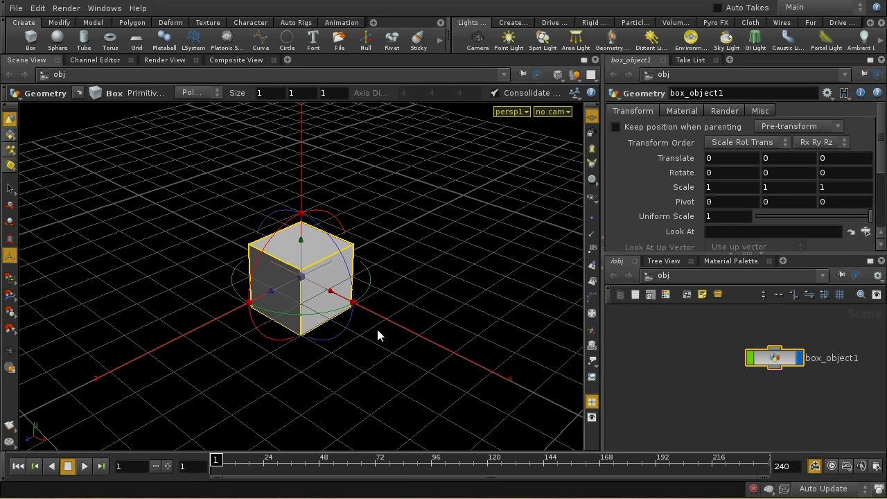
# Go inside box_object1, add a Subdivide node below box1 and make it the displayed node
pyautogui.moveTo(776, 361); pyautogui.dragTo(753, 347)
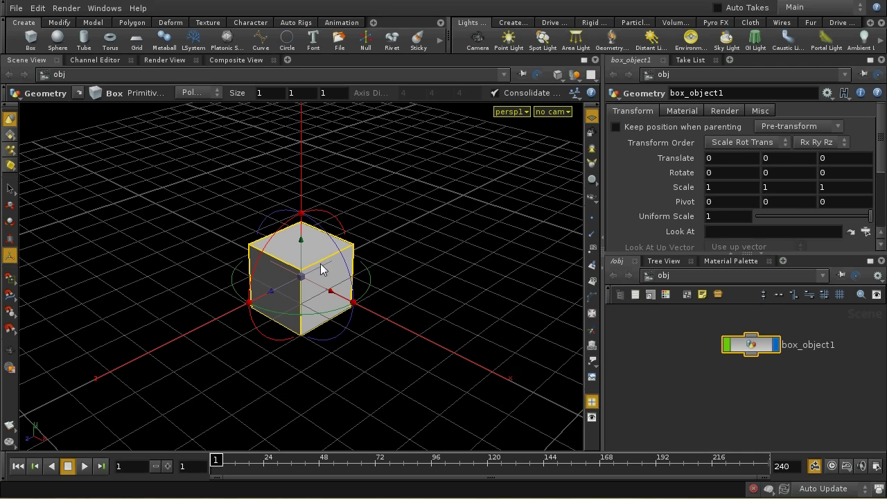
pyautogui.doubleClick(758, 350)
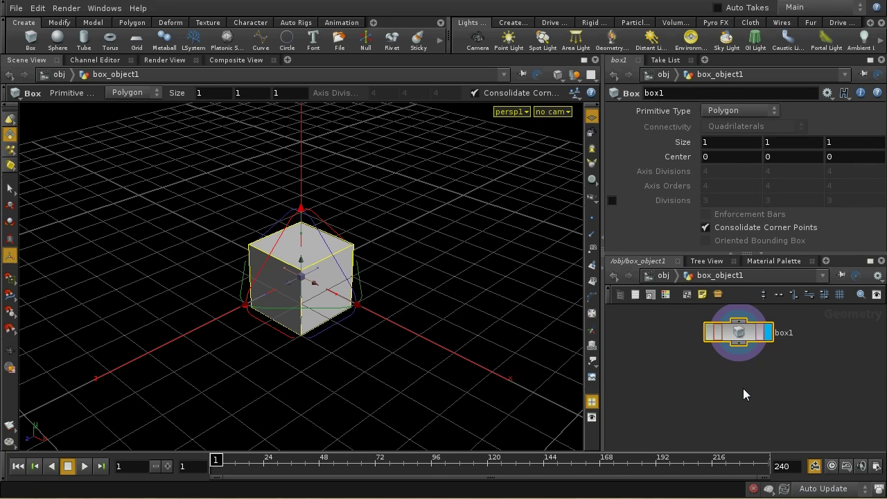
pyautogui.press('Tab')
pyautogui.write('sub')
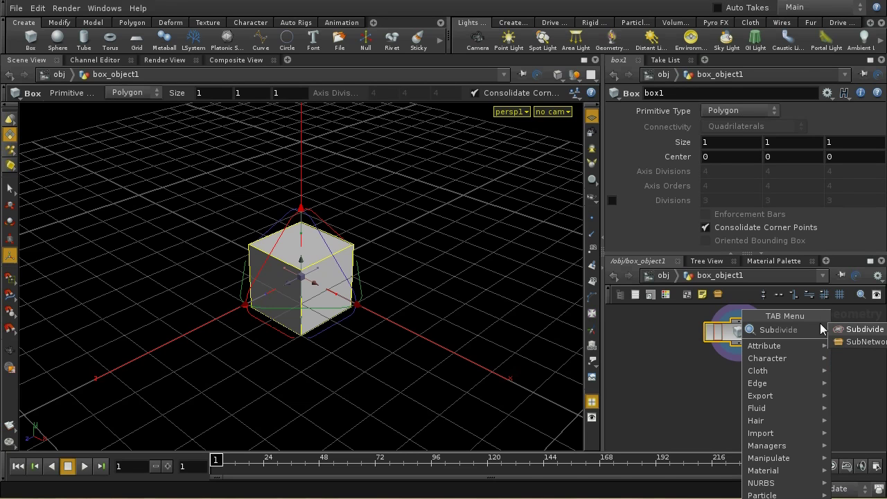
pyautogui.click(839, 330)
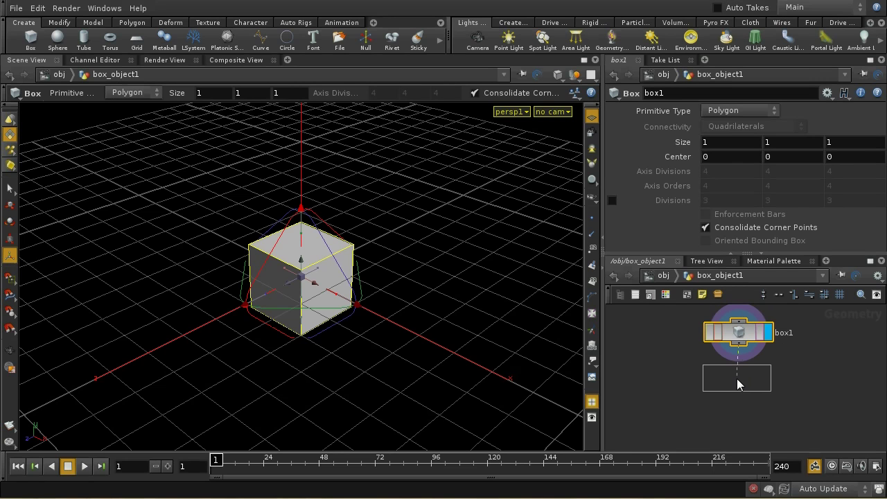
pyautogui.click(737, 385)
pyautogui.click(767, 378)
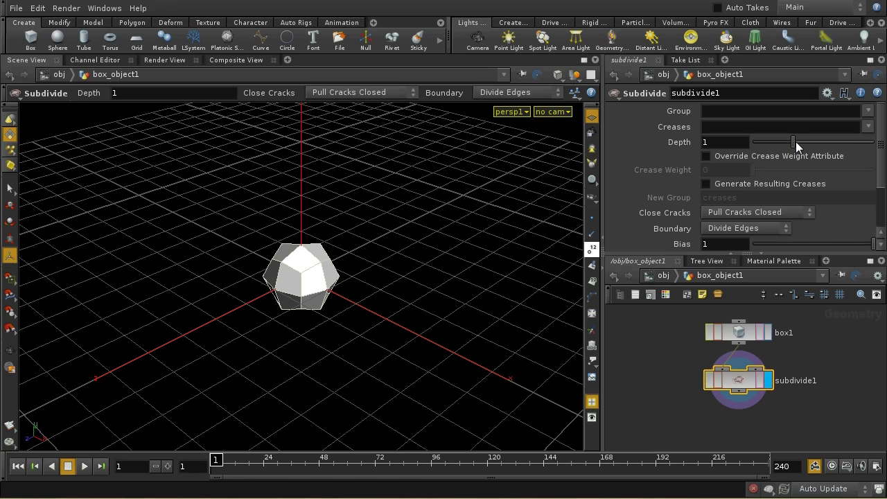
# Set the Subdivide node's depth to 3 and render a Mantra preview of the smoothed box
pyautogui.moveTo(794, 141); pyautogui.dragTo(854, 142)
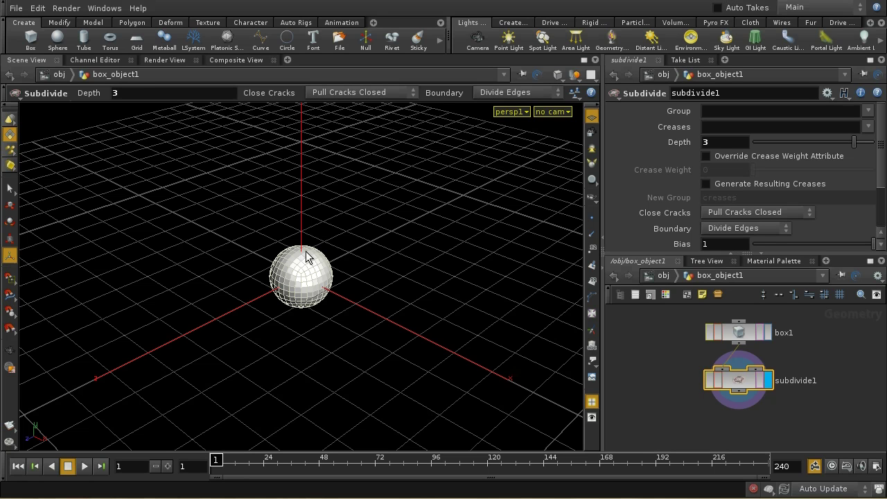
pyautogui.moveTo(396, 337); pyautogui.dragTo(418, 277, button='right')
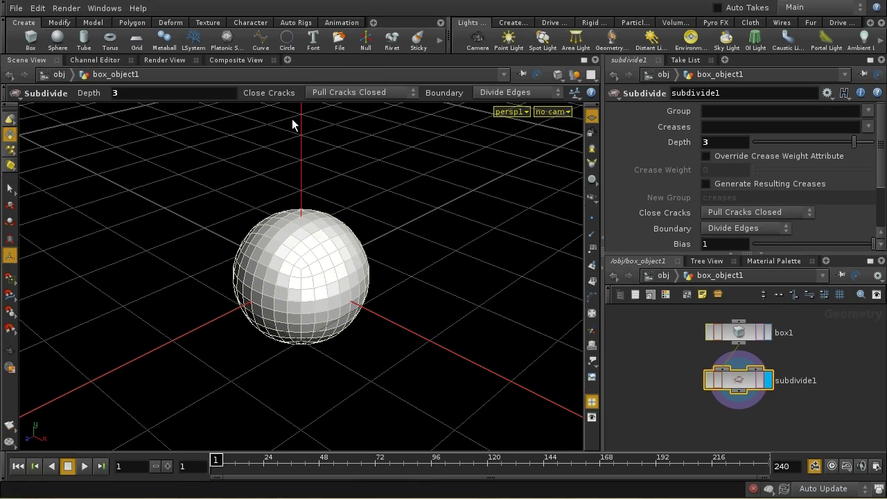
pyautogui.click(165, 61)
pyautogui.click(45, 78)
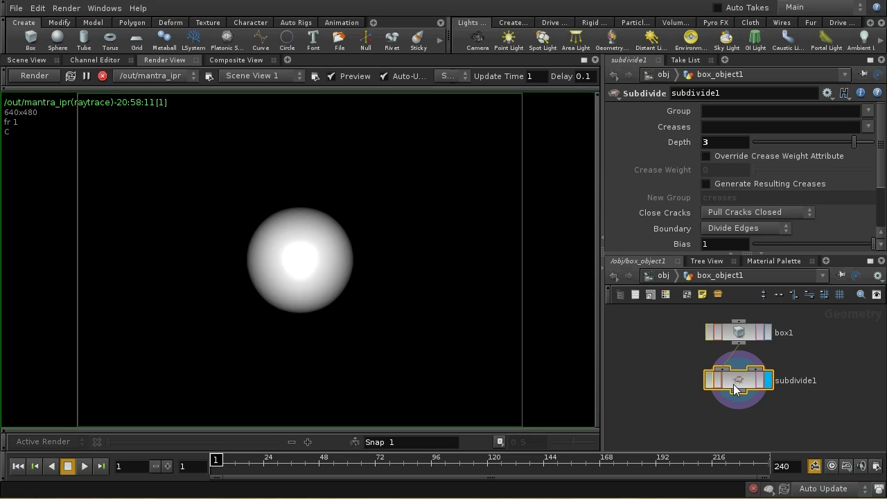
# Delete the Subdivide node and go back to the 3D scene with only the original box
pyautogui.press('Delete')
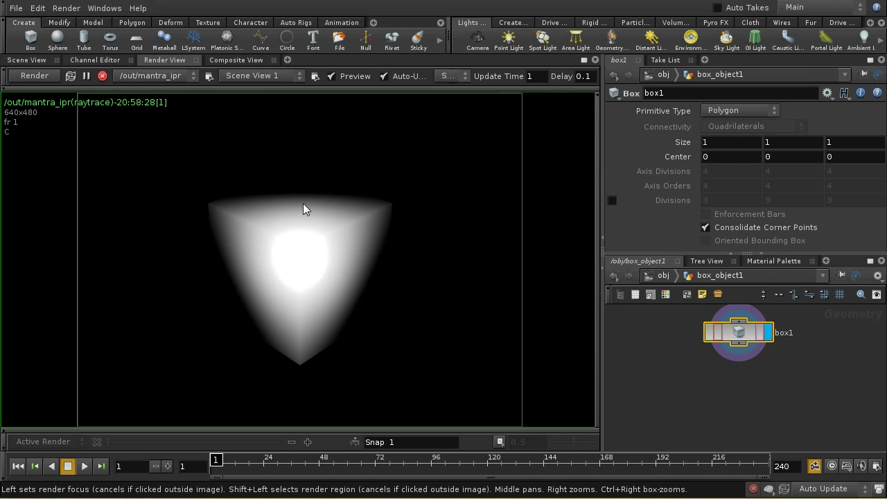
pyautogui.click(27, 61)
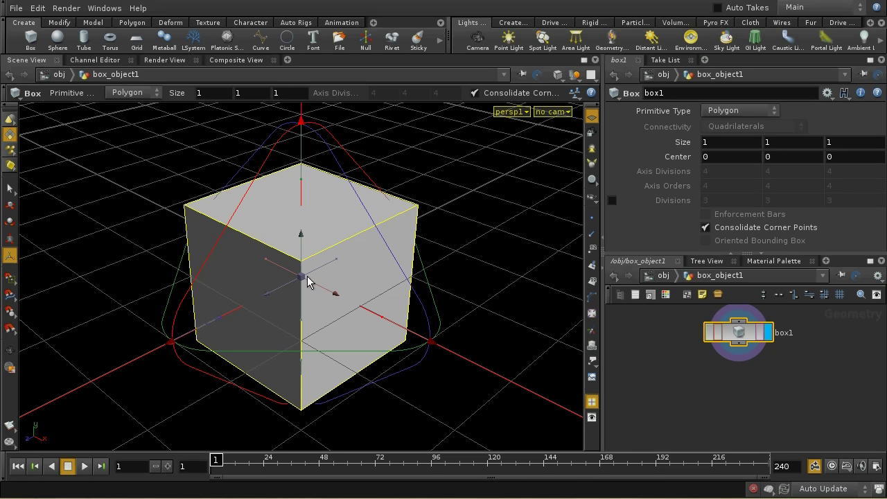
pyautogui.moveTo(745, 336); pyautogui.dragTo(747, 357)
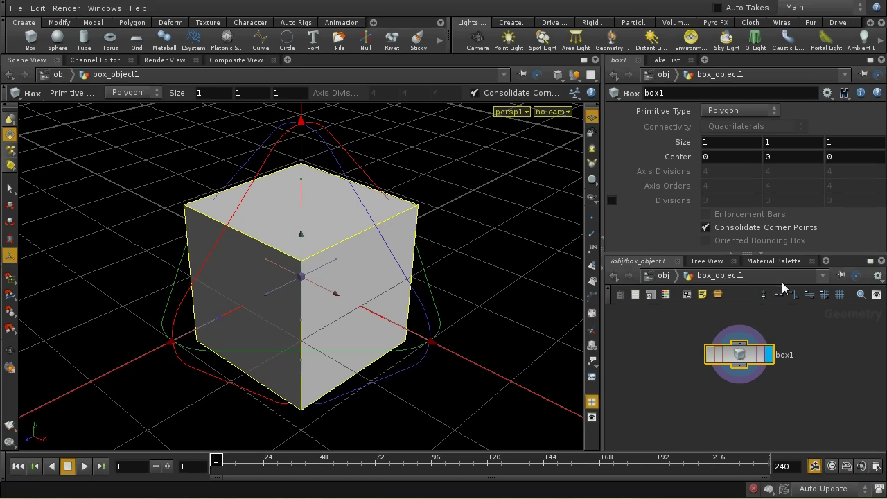
# Enable Polygons As Subdivision (Mantra) in box_object1's render geometry settings and view the preview render
pyautogui.click(662, 275)
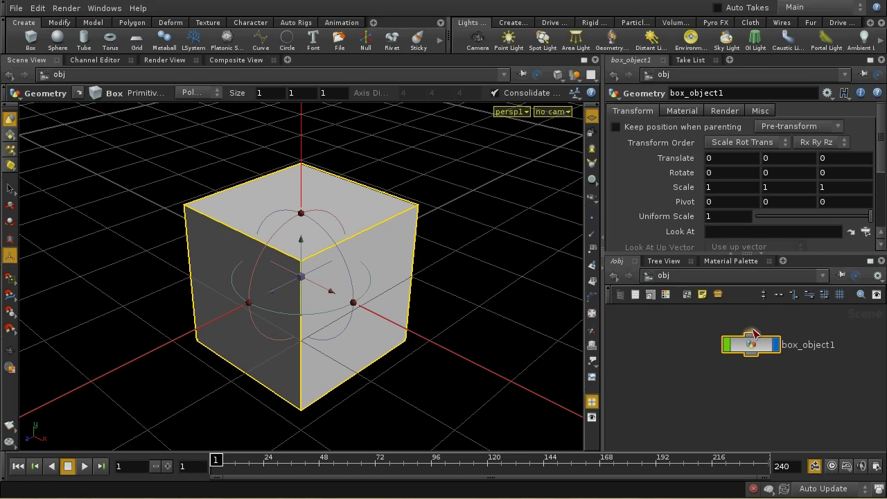
pyautogui.moveTo(765, 350); pyautogui.dragTo(750, 350)
pyautogui.click(727, 110)
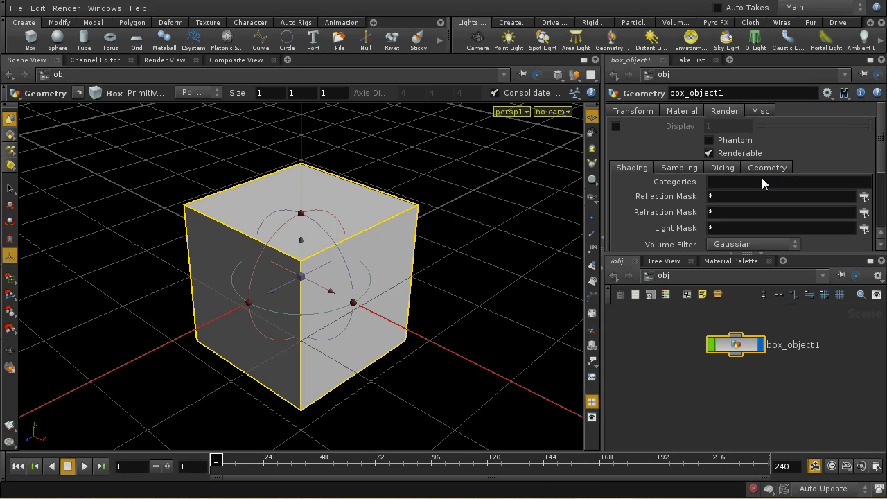
pyautogui.click(761, 169)
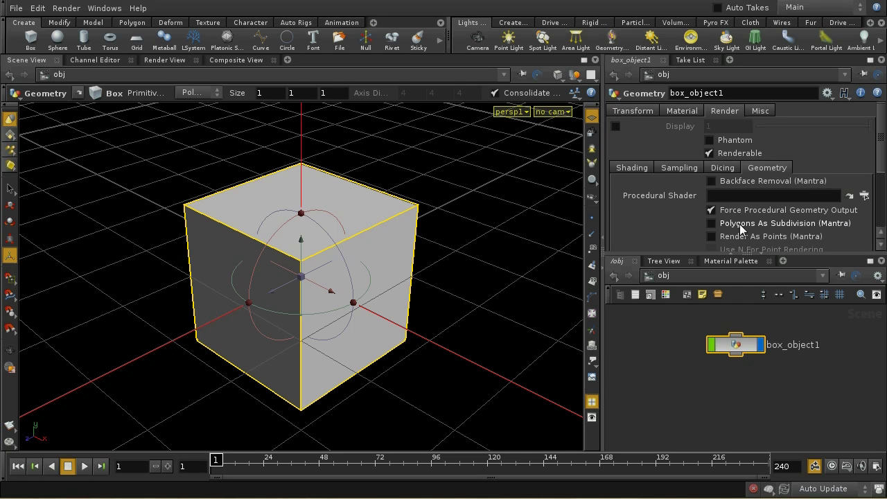
pyautogui.click(712, 223)
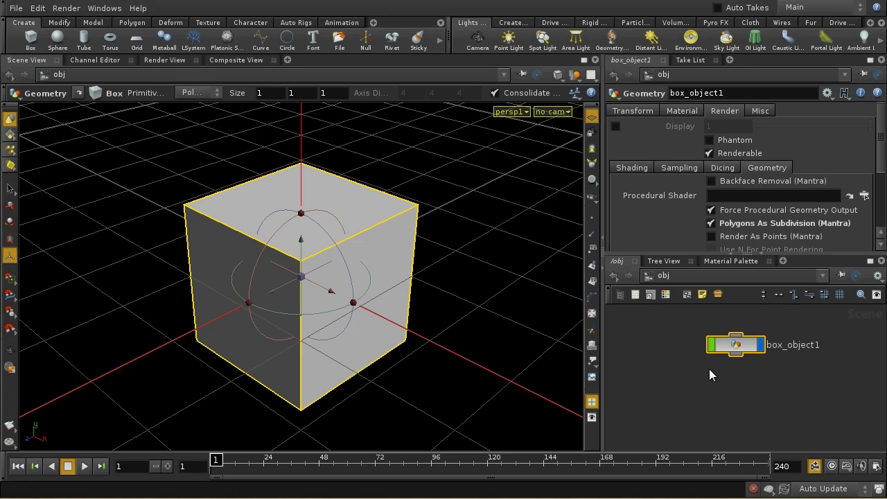
pyautogui.click(165, 61)
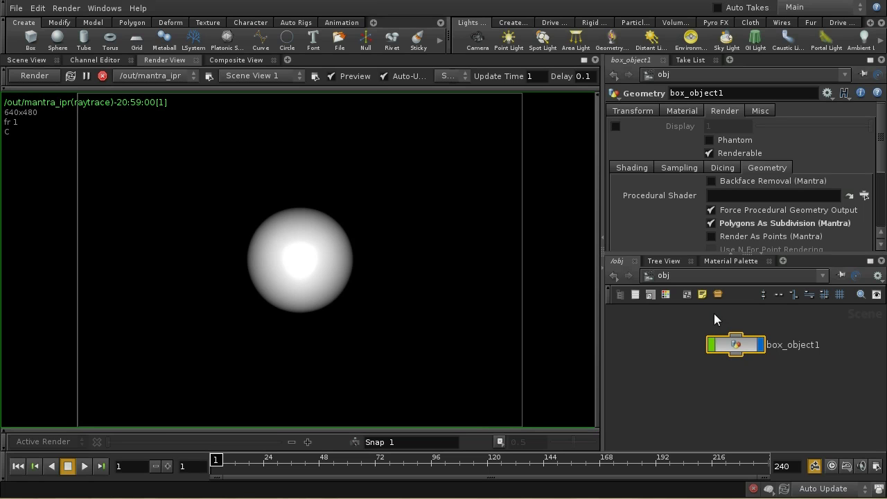
pyautogui.doubleClick(743, 348)
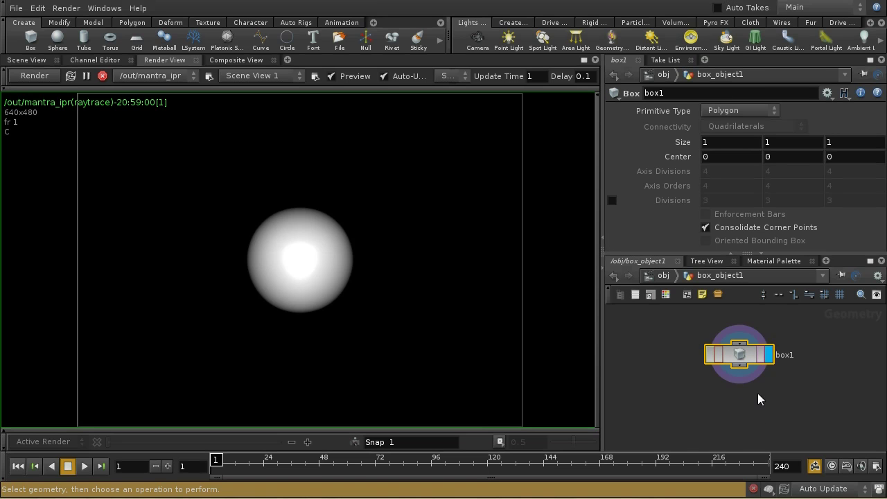
pyautogui.click(663, 275)
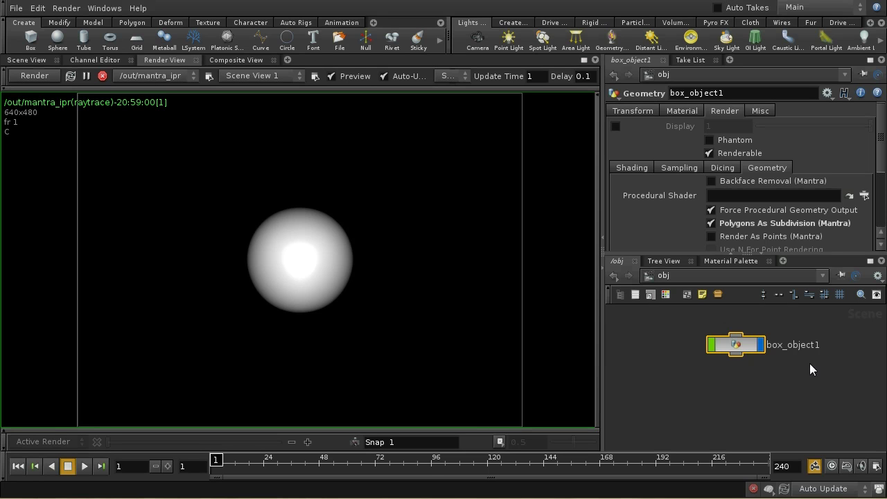
pyautogui.doubleClick(738, 352)
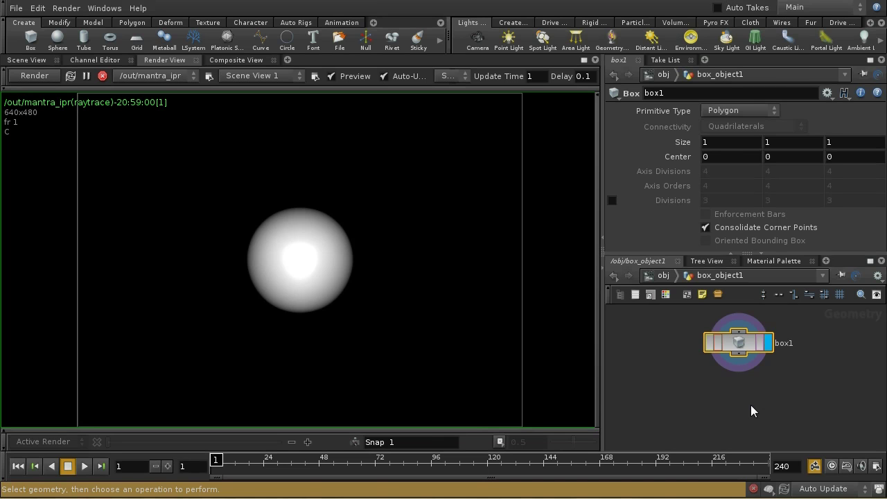
pyautogui.click(663, 275)
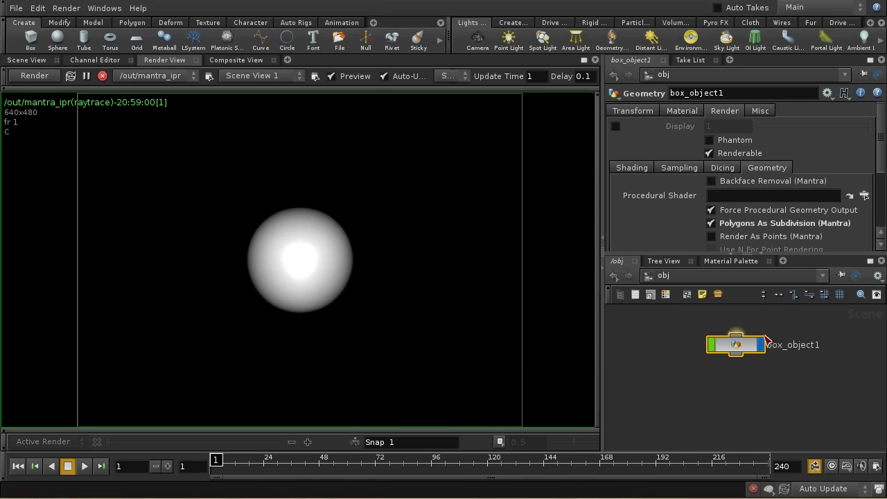
pyautogui.doubleClick(746, 351)
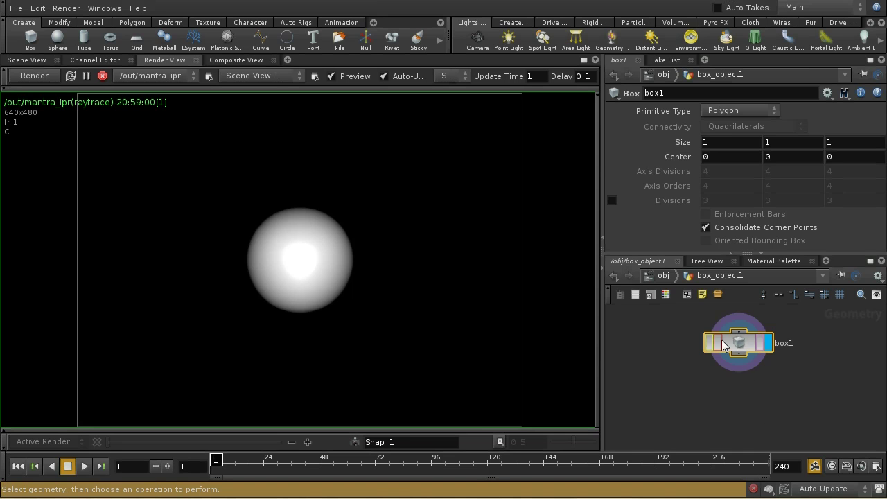
pyautogui.click(665, 276)
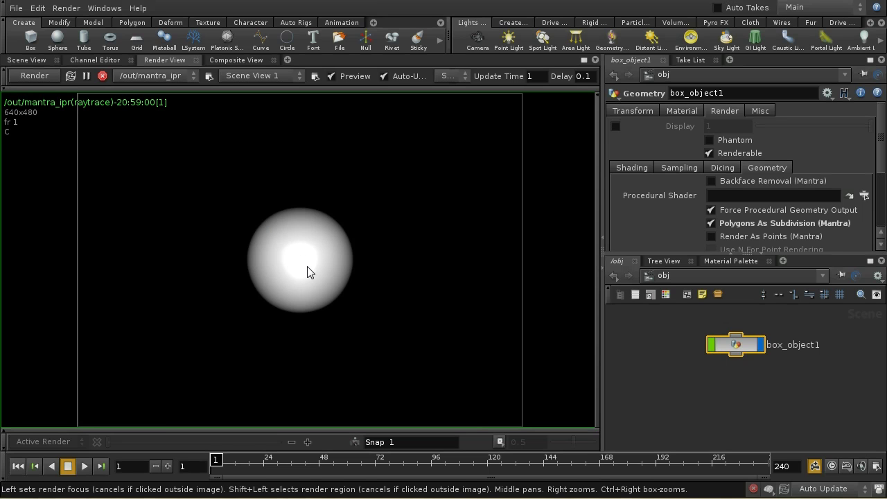
# Add a Subdivide node below box1 inside box_object1 and make it the displayed node
pyautogui.doubleClick(744, 346)
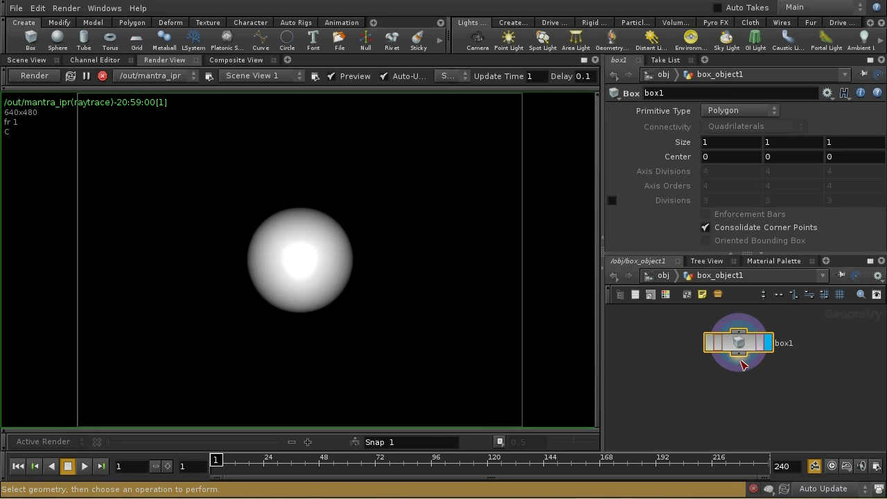
pyautogui.press('Tab')
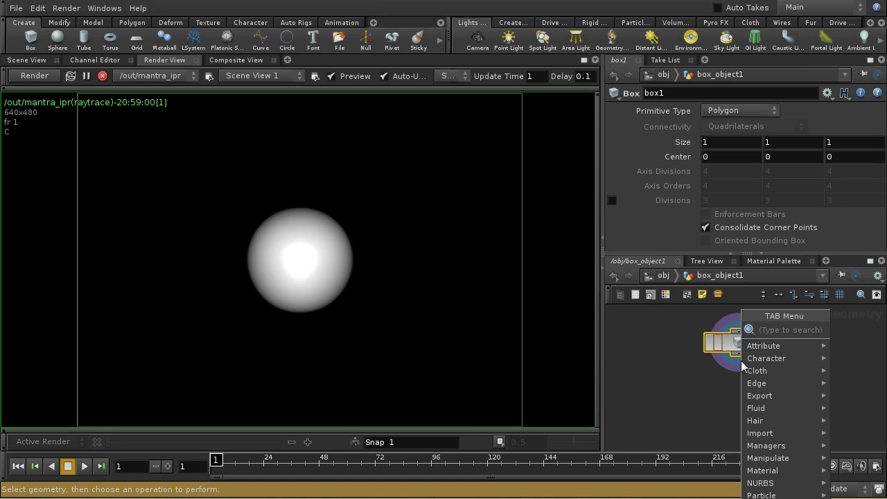
pyautogui.write('sub')
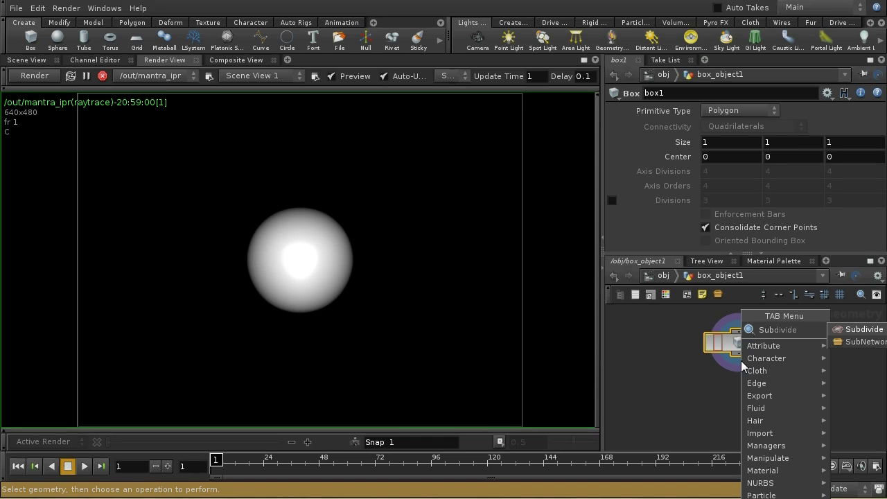
pyautogui.click(854, 331)
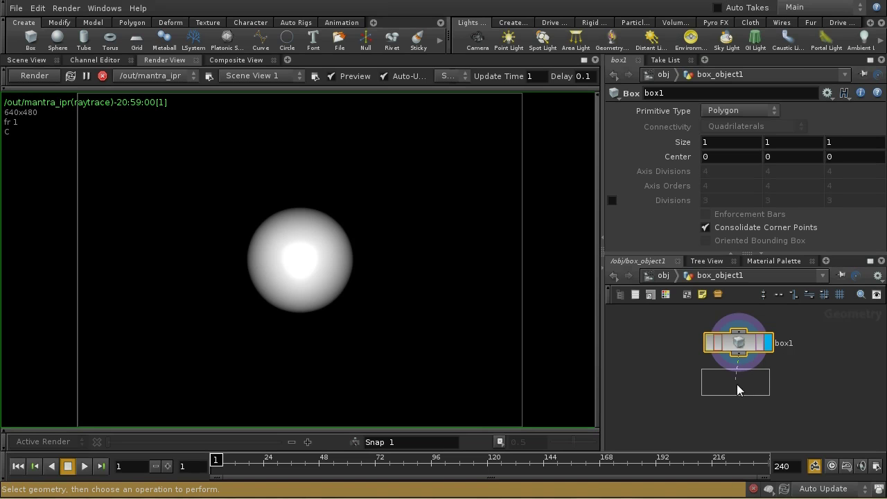
pyautogui.click(736, 385)
pyautogui.click(765, 390)
pyautogui.moveTo(748, 385); pyautogui.dragTo(749, 393)
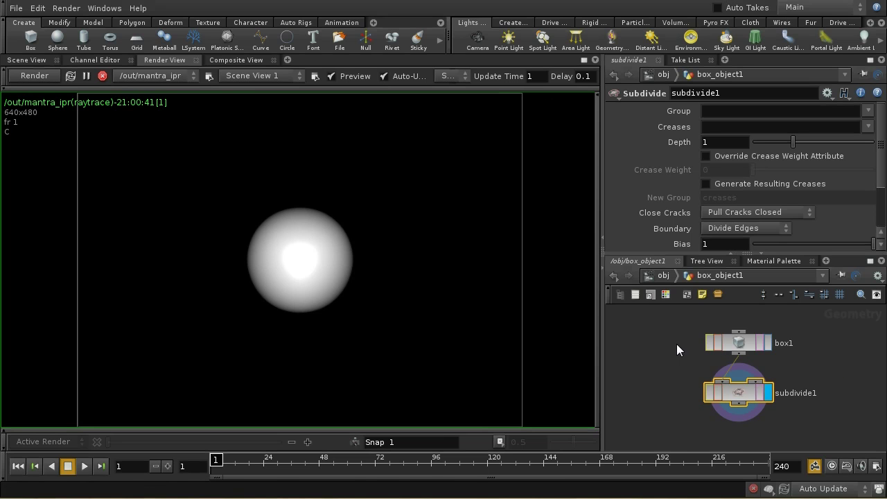
# In the 3D scene, override the Subdivide node's crease weight attribute, with depth 3 and crease weight 3.22
pyautogui.click(26, 60)
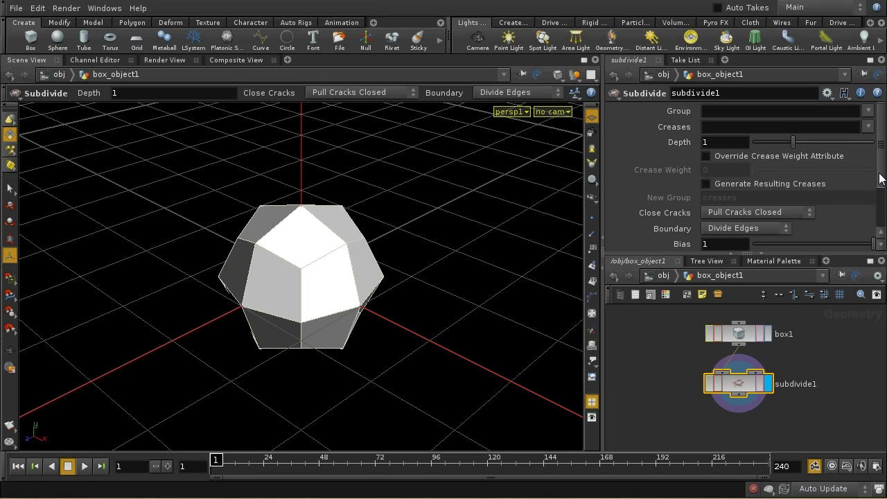
pyautogui.moveTo(881, 177); pyautogui.dragTo(881, 180)
pyautogui.click(711, 153)
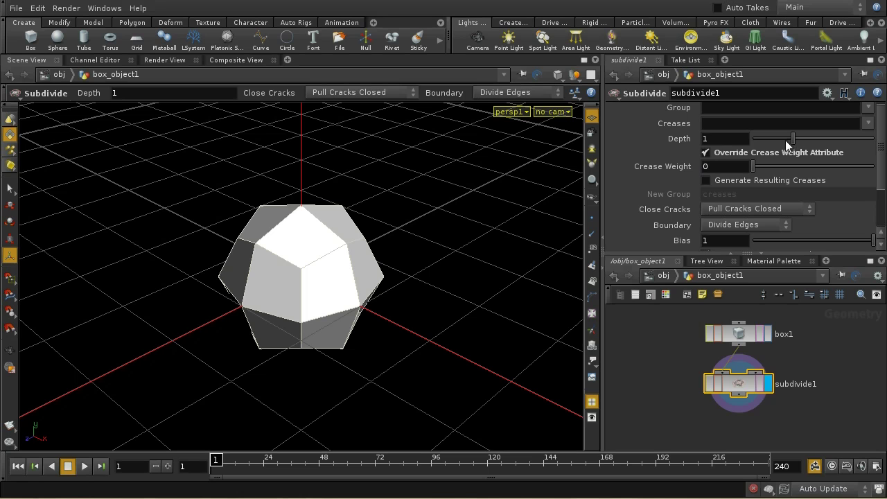
pyautogui.moveTo(812, 140); pyautogui.dragTo(865, 140)
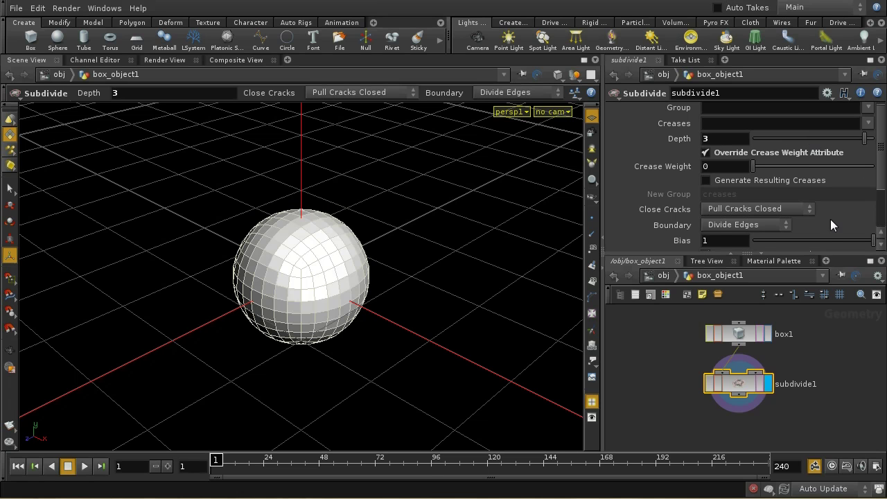
pyautogui.moveTo(754, 167); pyautogui.dragTo(789, 182)
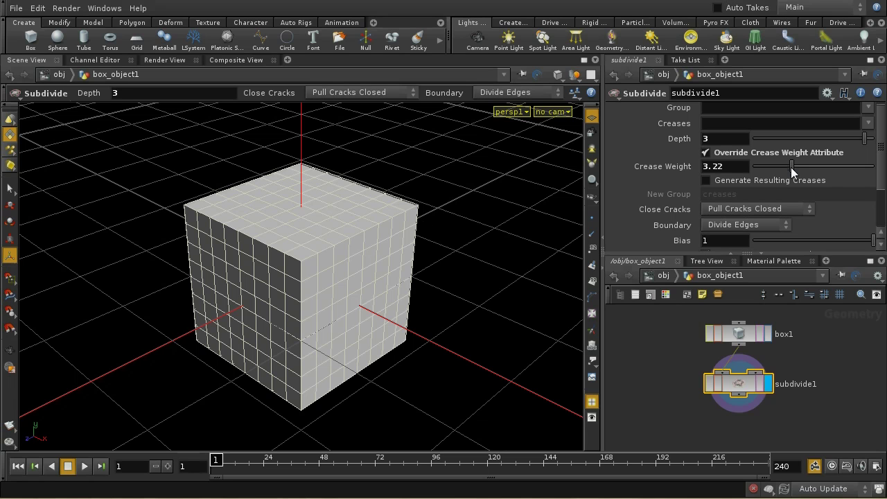
# Try crease weights of 0 and 5.75 on the Subdivide node and a subdivision depth of 9
pyautogui.moveTo(790, 166); pyautogui.dragTo(743, 167)
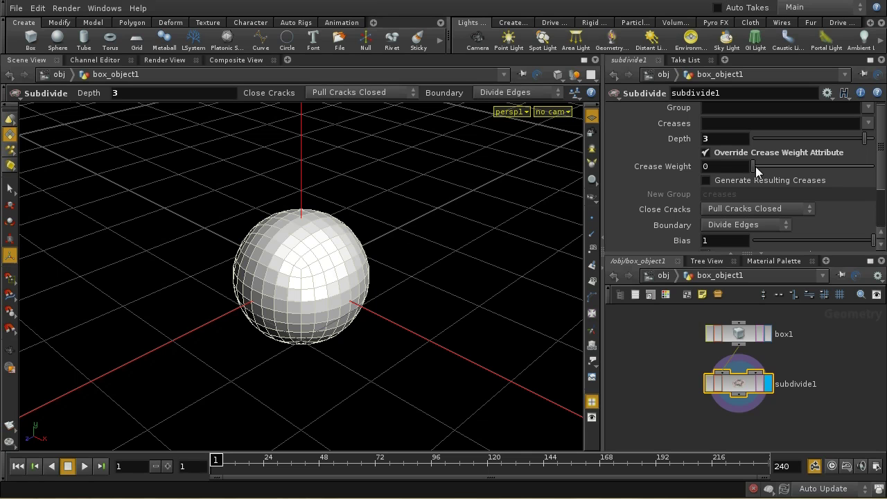
pyautogui.moveTo(752, 168); pyautogui.dragTo(823, 173)
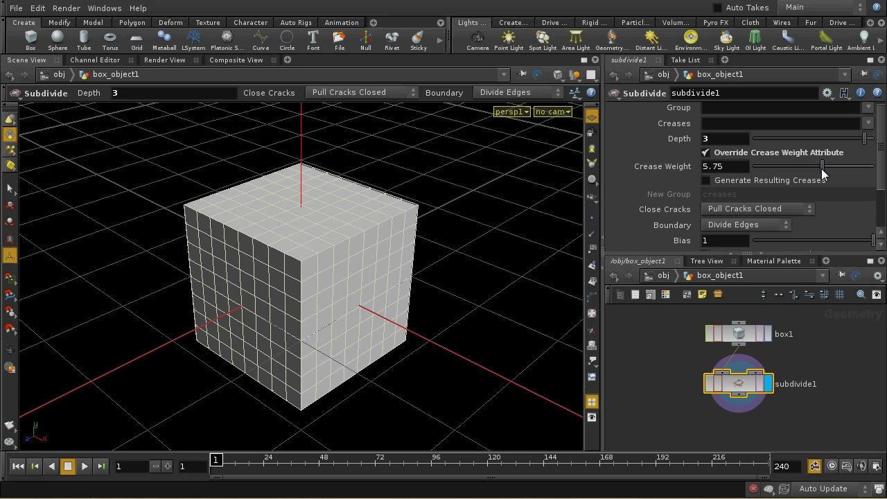
pyautogui.moveTo(743, 136); pyautogui.dragTo(338, 234, button='middle')
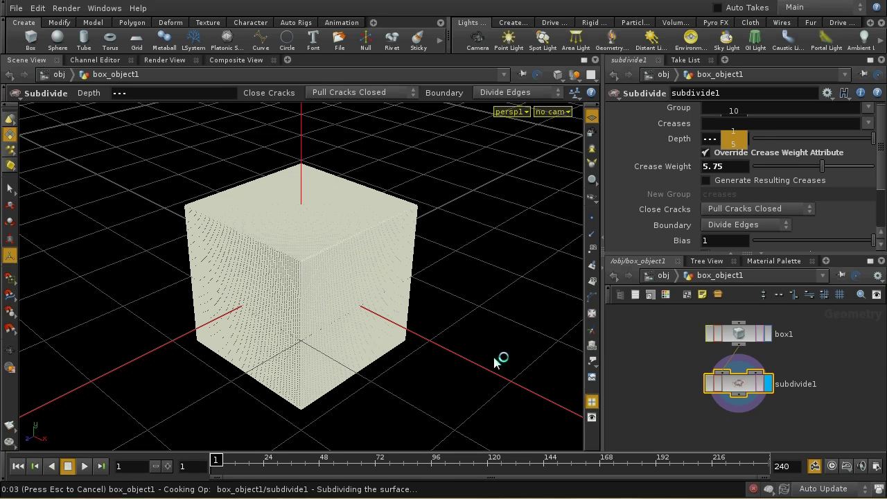
pyautogui.moveTo(738, 124); pyautogui.dragTo(741, 145, button='middle')
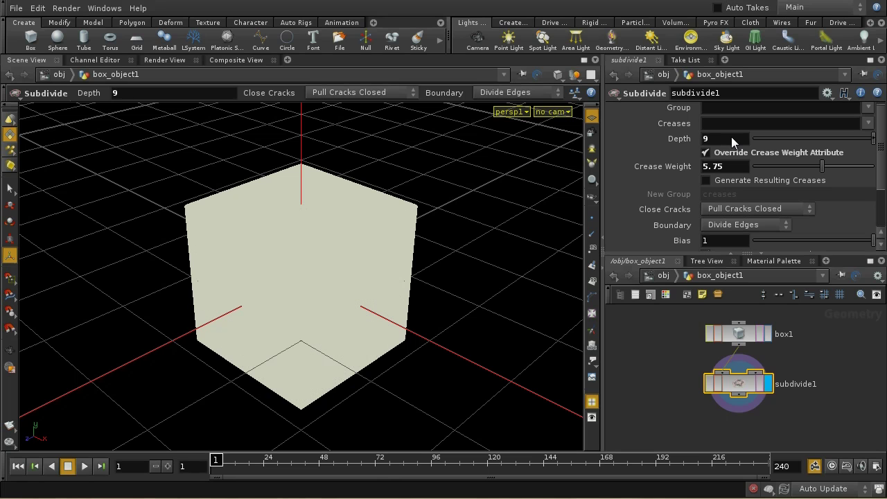
# Set the Subdivide node's crease weight to 4 and compare the box edges at depths 4 and 5
pyautogui.doubleClick(715, 140)
pyautogui.write('4')
pyautogui.press('Return')
pyautogui.doubleClick(725, 167)
pyautogui.write('4')
pyautogui.press('Return')
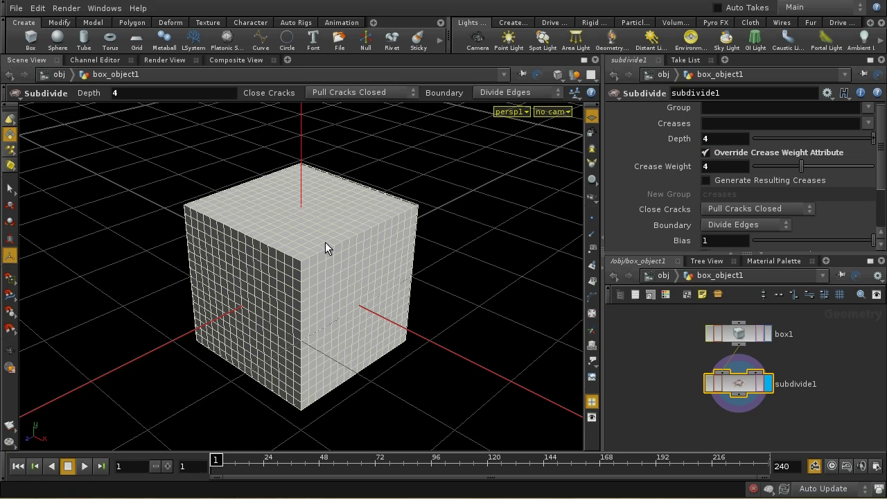
pyautogui.doubleClick(705, 138)
pyautogui.write('5')
pyautogui.press('Return')
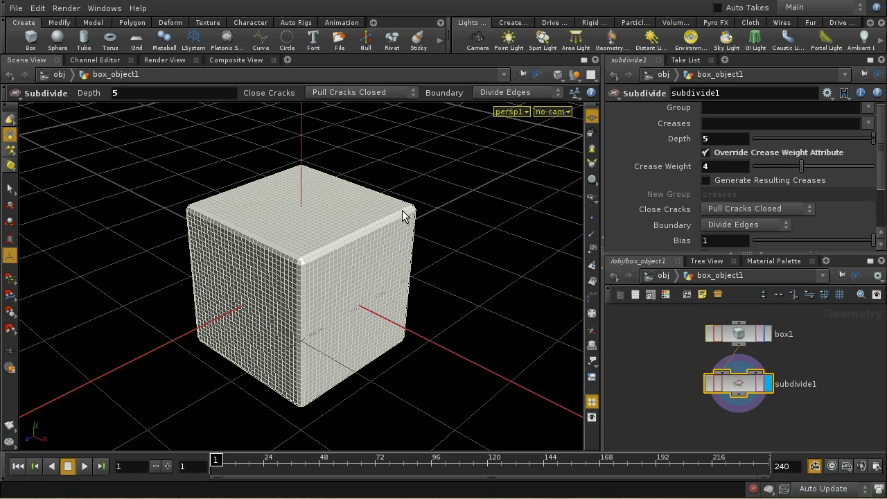
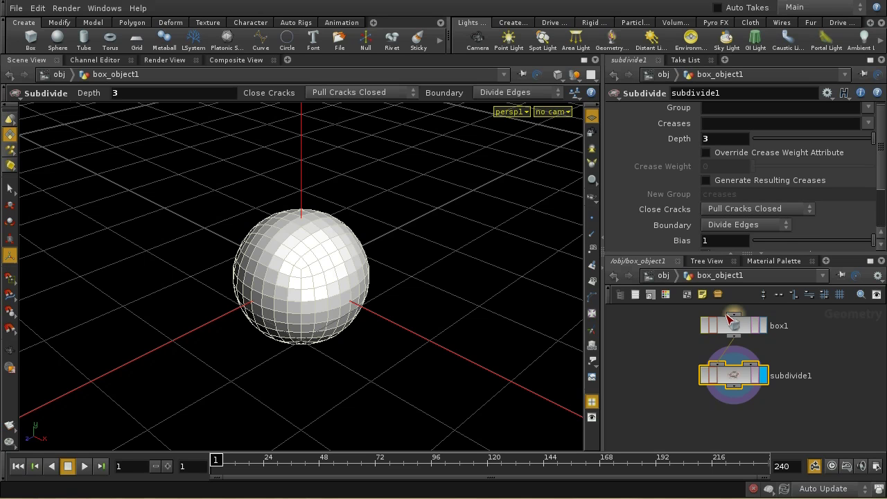
# Make box1 the displayed node and move subdivide1 farther below it in the network
pyautogui.click(762, 326)
pyautogui.click(744, 327)
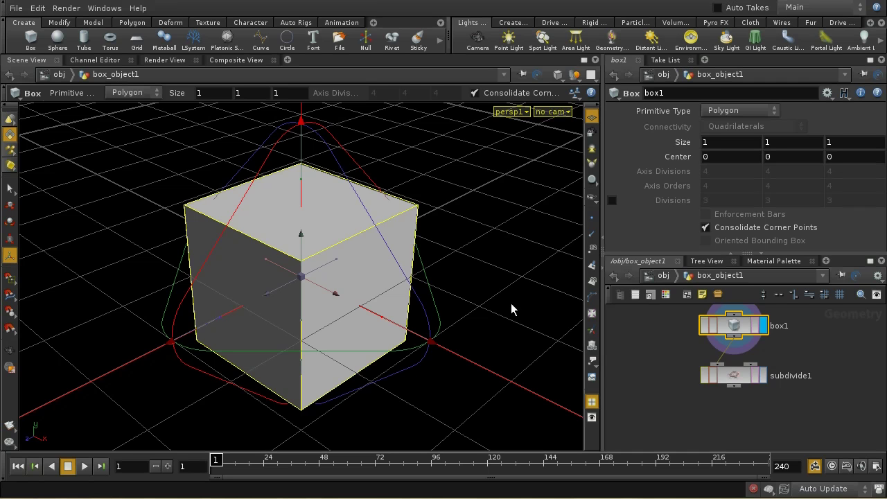
pyautogui.scroll(-1, 766, 424)
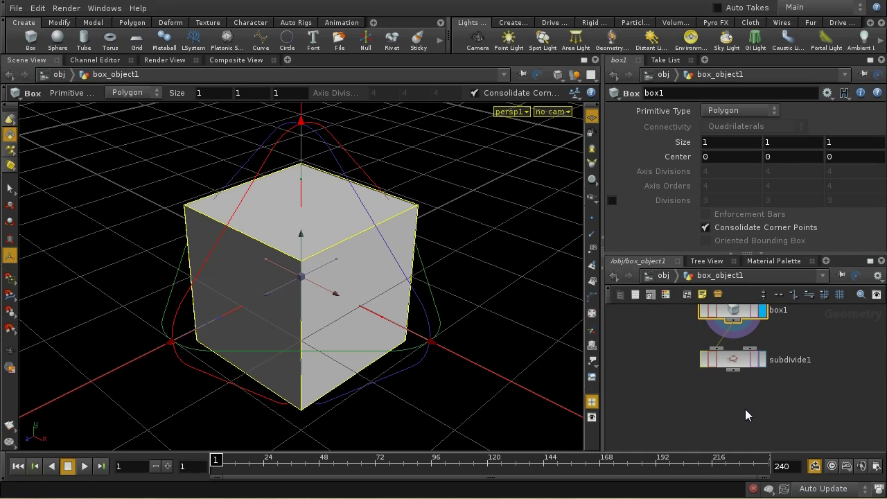
pyautogui.moveTo(733, 321); pyautogui.dragTo(737, 394)
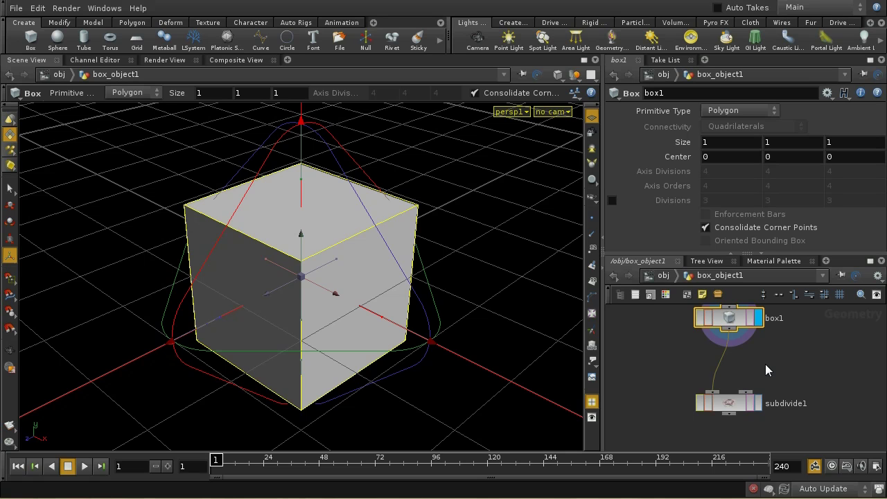
# Insert a Transform node into the connection between box1 and subdivide1
pyautogui.press('Tab')
pyautogui.write('tr')
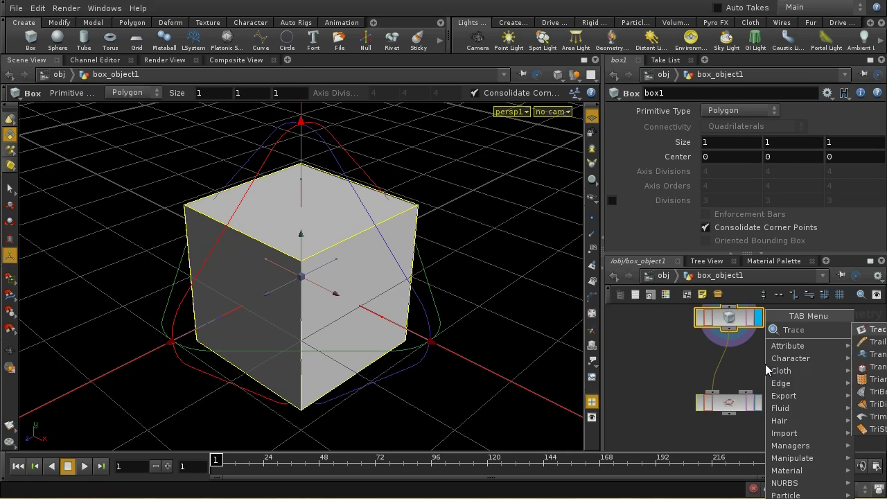
pyautogui.click(870, 354)
pyautogui.click(724, 365)
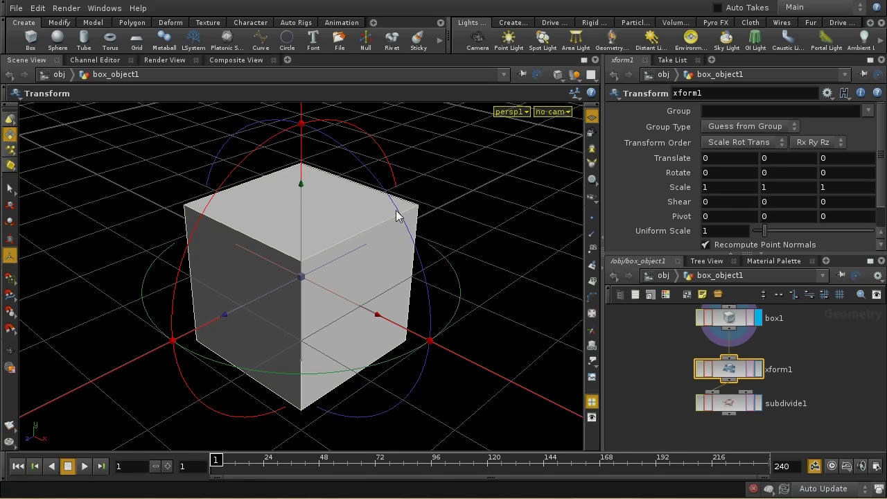
# Move the transformed copy about 1.81 units along X so it sits beside the original box
pyautogui.press('Escape')
pyautogui.moveTo(396, 216); pyautogui.dragTo(402, 378, button='right')
pyautogui.moveTo(413, 336); pyautogui.dragTo(441, 318)
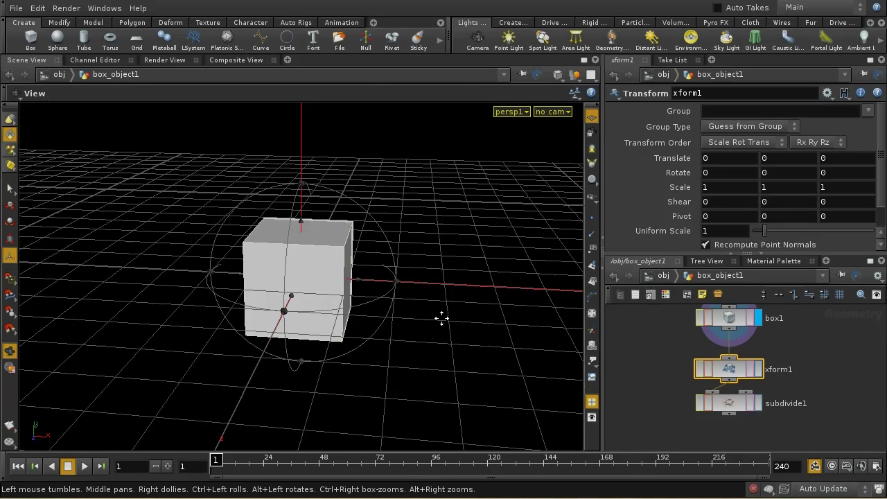
pyautogui.moveTo(441, 318); pyautogui.dragTo(346, 323, button='middle')
pyautogui.press('Return')
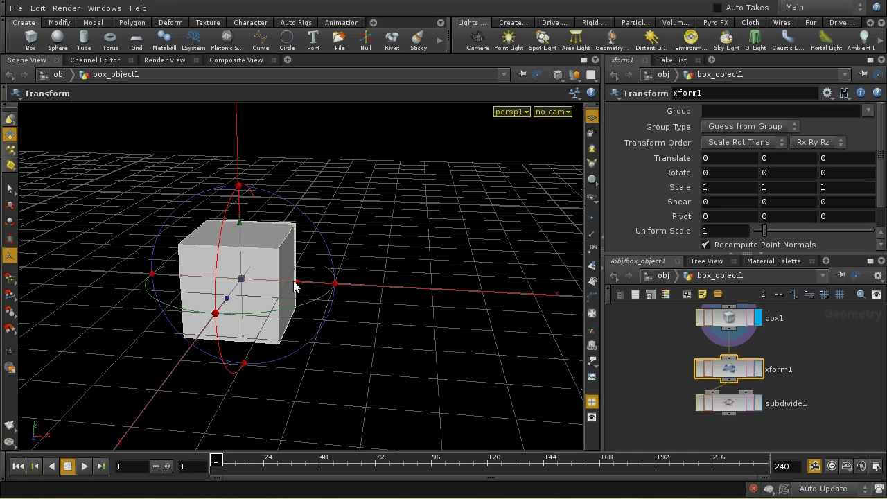
pyautogui.moveTo(293, 280); pyautogui.dragTo(471, 283)
pyautogui.press('r')
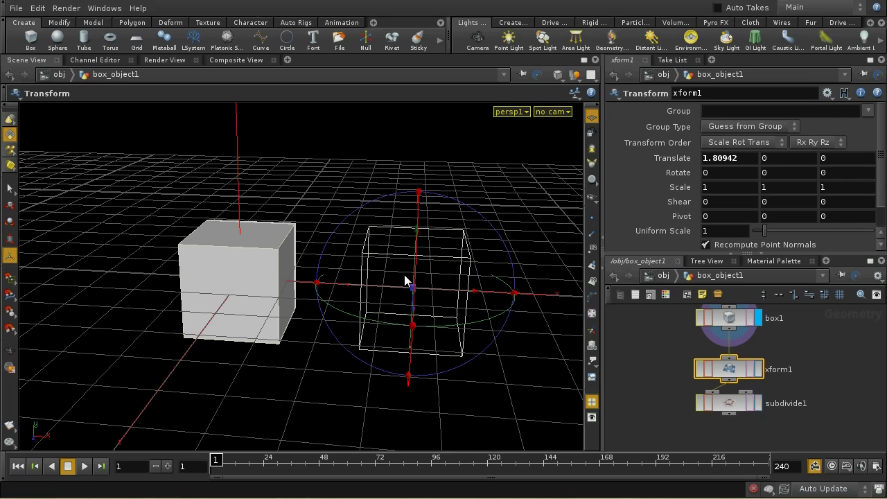
# Turn on the template flag of subdivide1 and space the node slightly farther below xform1
pyautogui.click(740, 402)
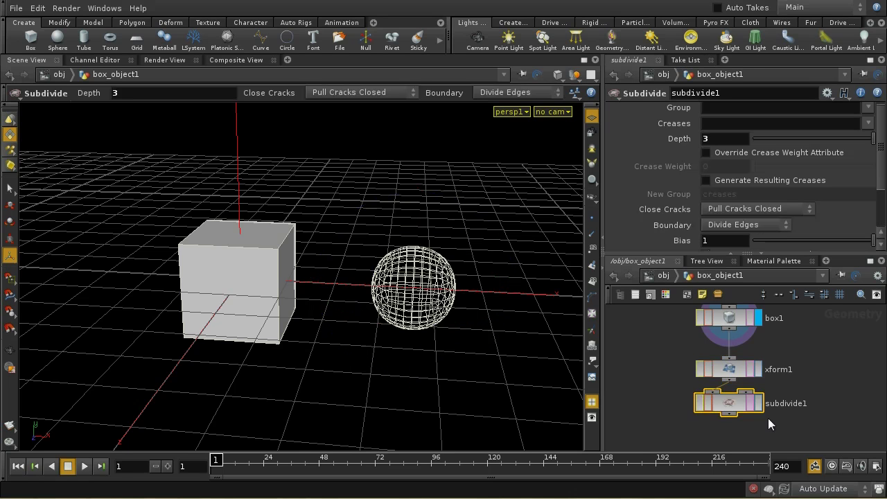
pyautogui.click(750, 402)
pyautogui.moveTo(731, 403); pyautogui.dragTo(731, 416)
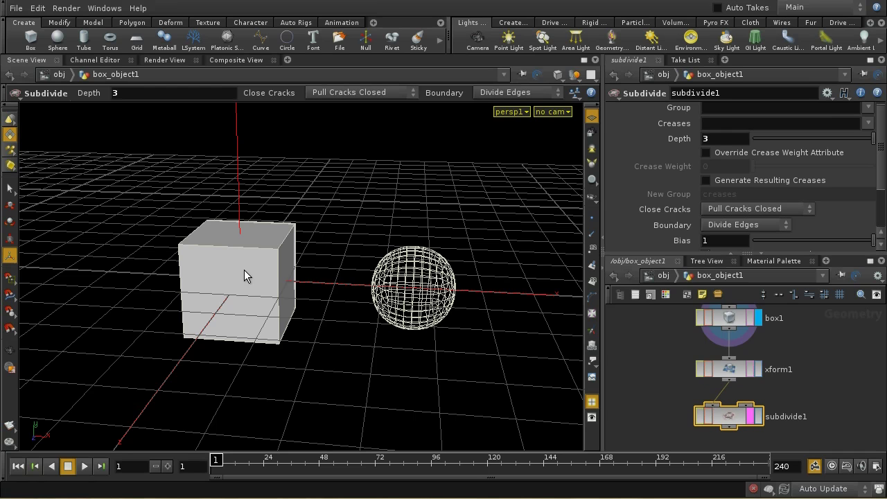
# Cut edge loops into box1 with the EdgeLoop tool, setting them inward from the box edges
pyautogui.click(728, 320)
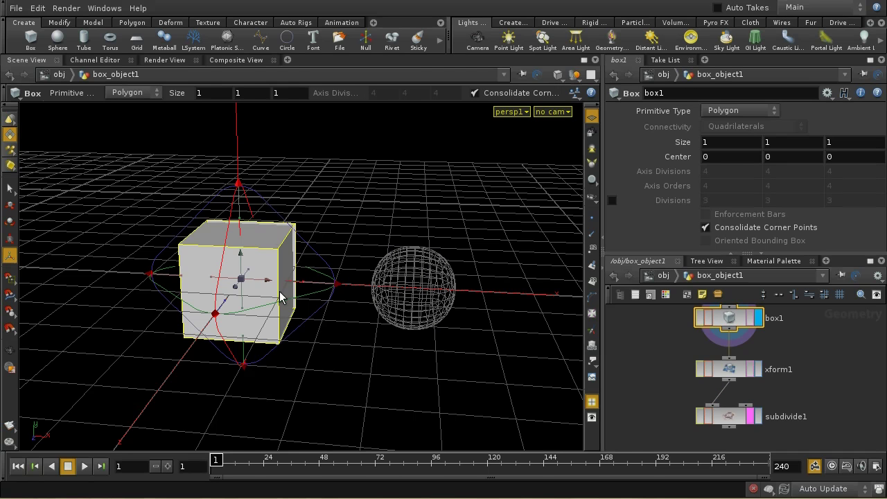
pyautogui.click(131, 22)
pyautogui.click(162, 40)
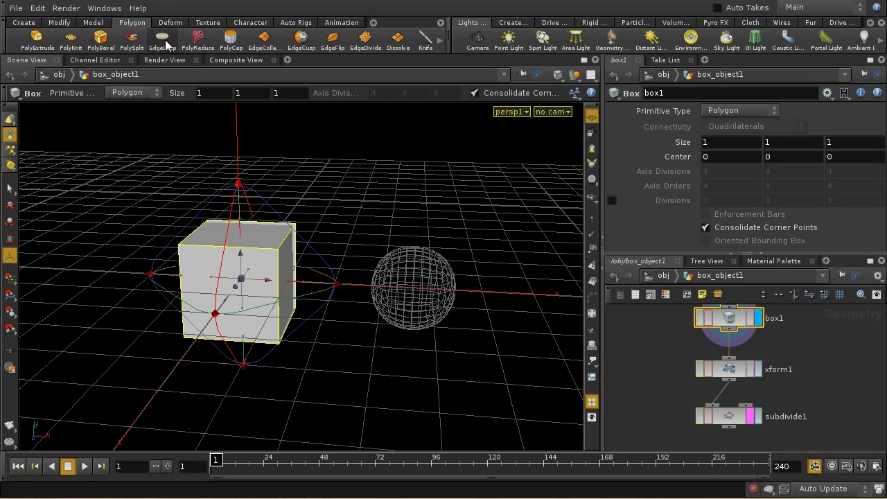
pyautogui.moveTo(209, 250); pyautogui.dragTo(290, 234)
pyautogui.moveTo(291, 324); pyautogui.dragTo(301, 347)
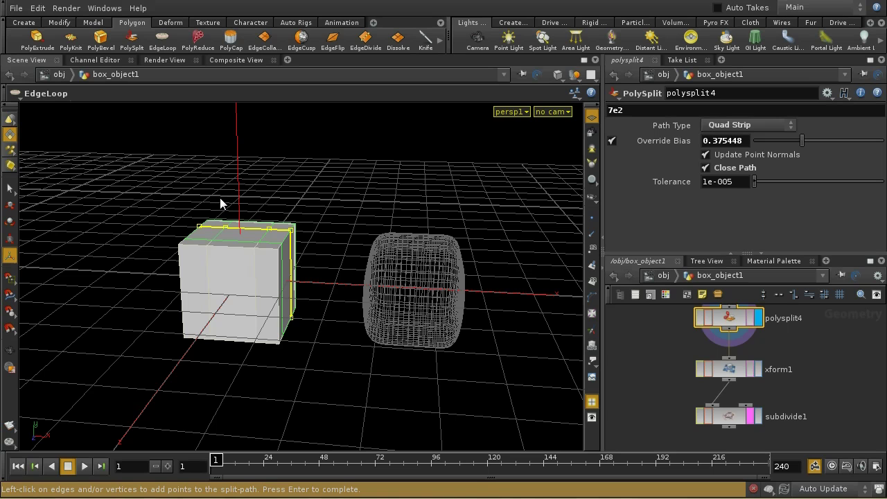
# PolyExtrude the central face on top of the box upward about 0.61 and scale it to about 1.38
pyautogui.press('s')
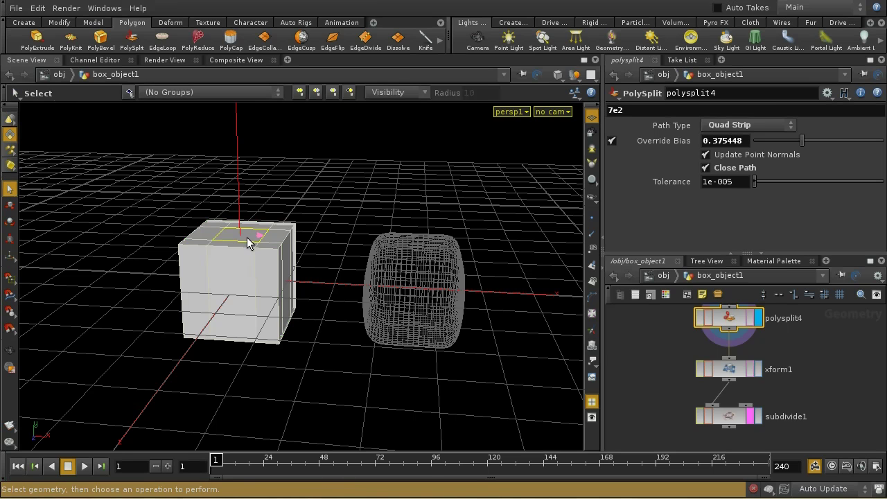
pyautogui.click(248, 241)
pyautogui.click(41, 42)
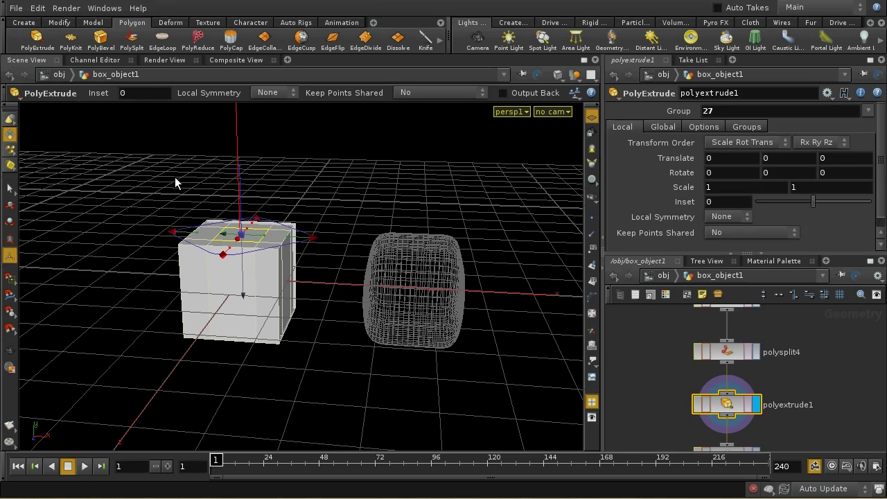
pyautogui.click(243, 221)
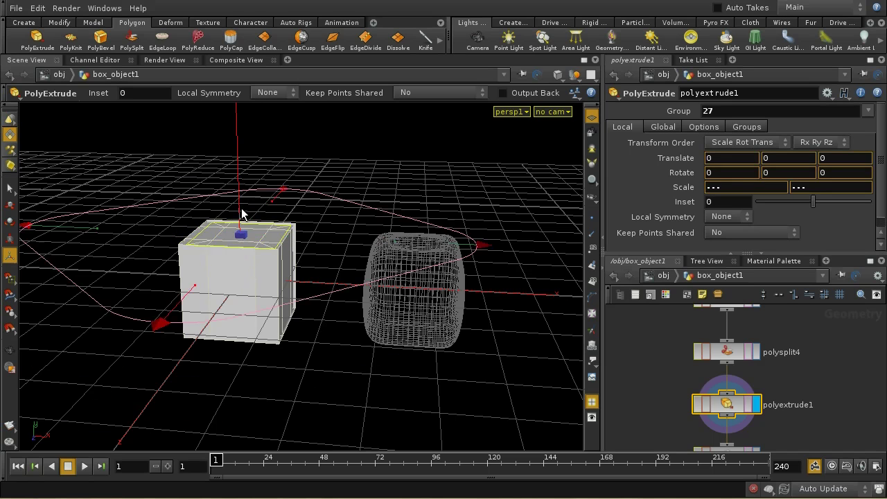
pyautogui.moveTo(242, 213); pyautogui.dragTo(242, 135)
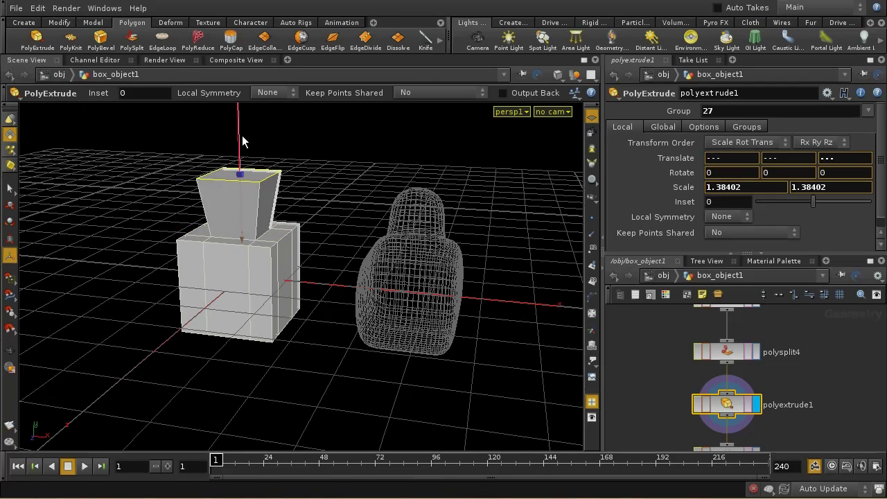
pyautogui.press('space')
pyautogui.moveTo(323, 178)
pyautogui.mouseDown()
pyautogui.moveTo(294, 239)
pyautogui.moveTo(323, 180)
pyautogui.mouseUp()
pyautogui.moveTo(451, 219); pyautogui.dragTo(352, 272)
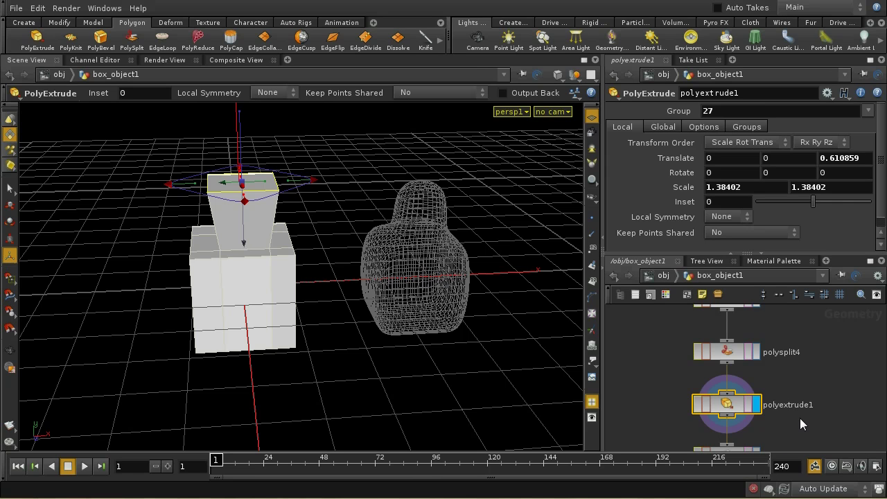
# Bypass xform1 and subdivide1 to compare the result without them, and re-enable both nodes
pyautogui.moveTo(800, 418); pyautogui.dragTo(776, 355, button='middle')
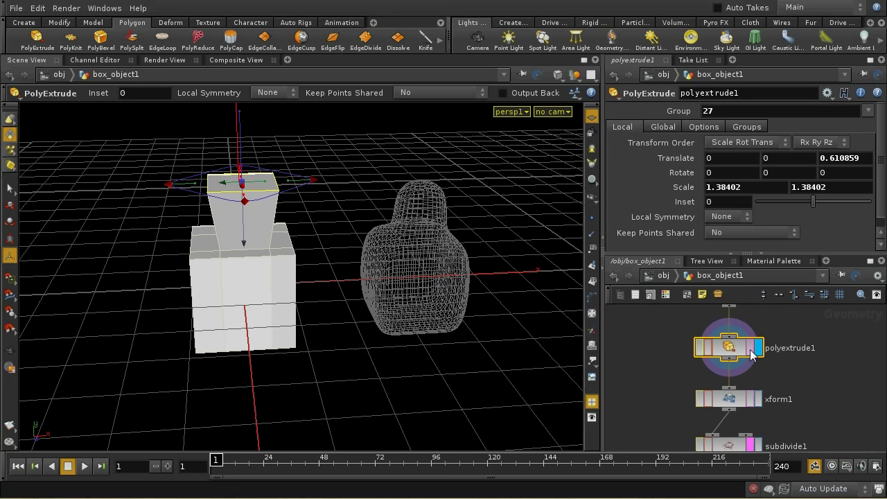
pyautogui.moveTo(793, 426); pyautogui.dragTo(788, 377, button='middle')
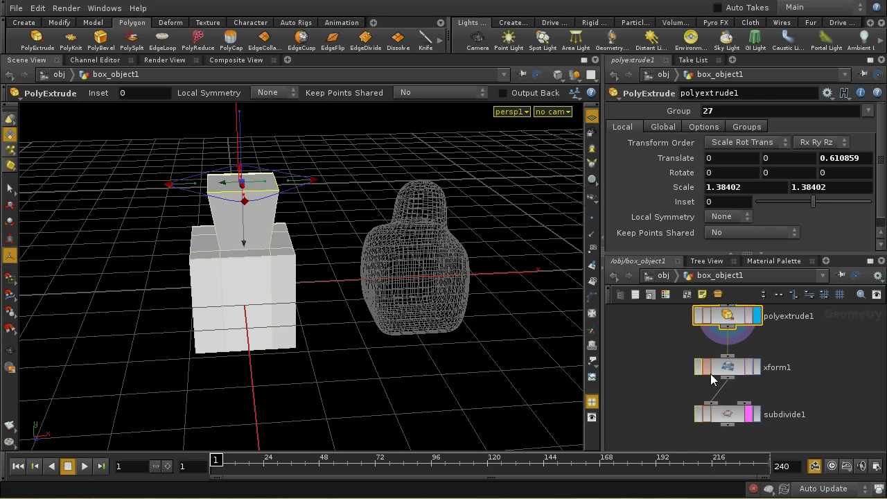
pyautogui.click(698, 367)
pyautogui.click(696, 415)
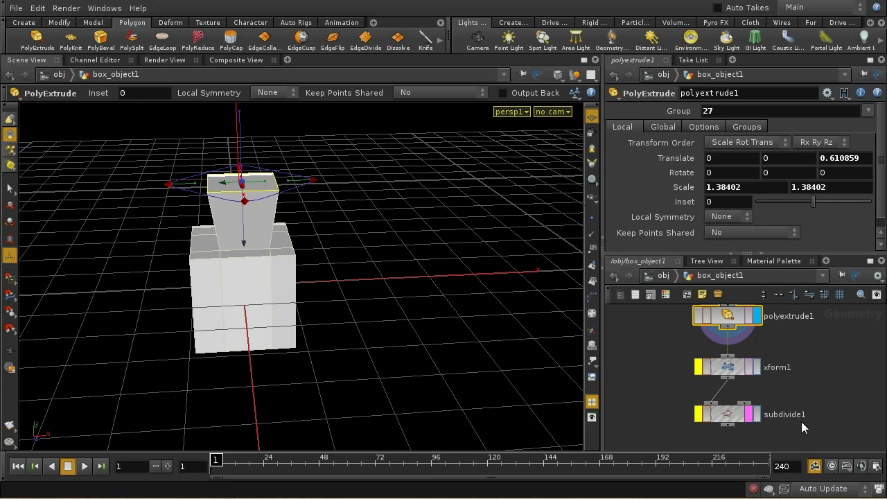
pyautogui.click(698, 368)
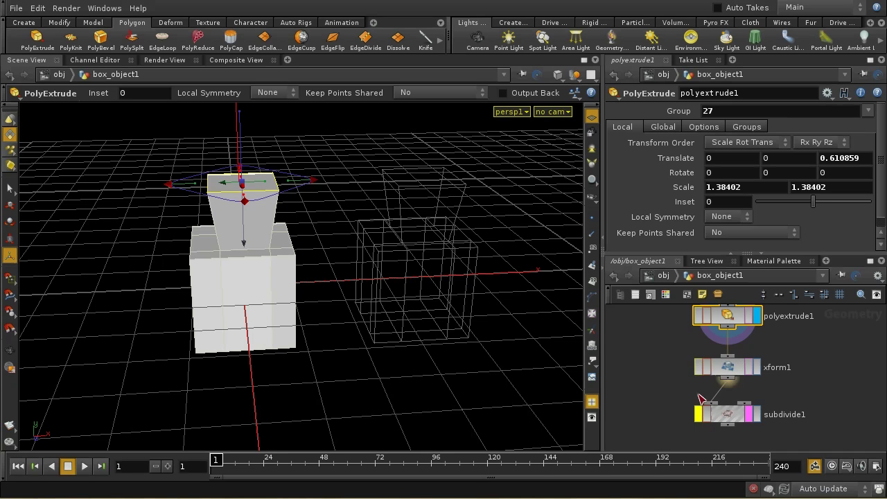
pyautogui.click(697, 415)
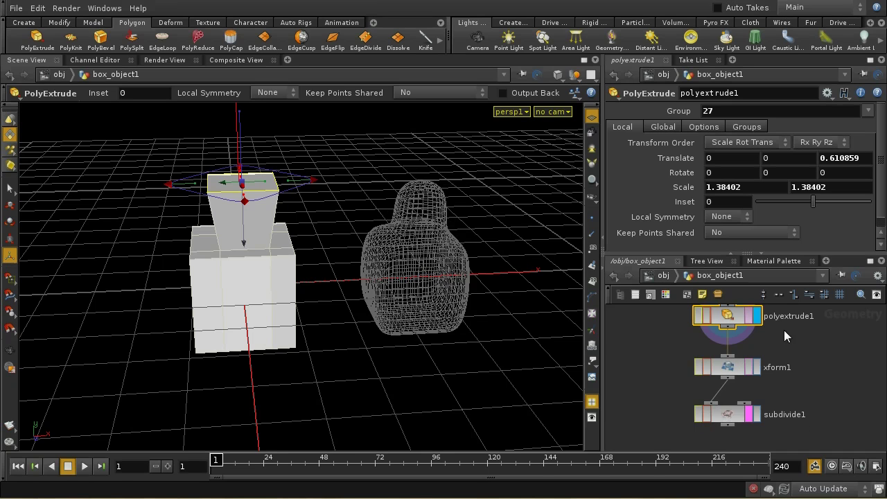
# Compare the extruded model's Mantra preview render with the templated subdivision in the viewport, and go up to the object level
pyautogui.moveTo(807, 338); pyautogui.dragTo(809, 376, button='middle')
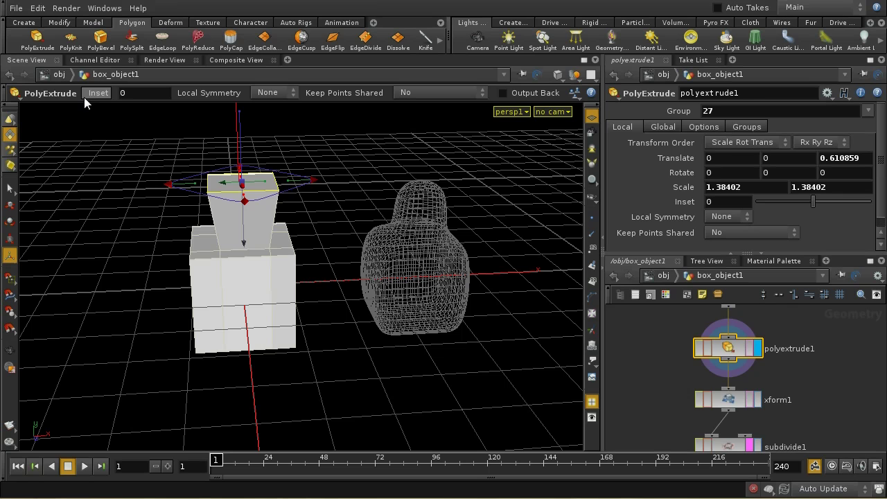
pyautogui.click(155, 60)
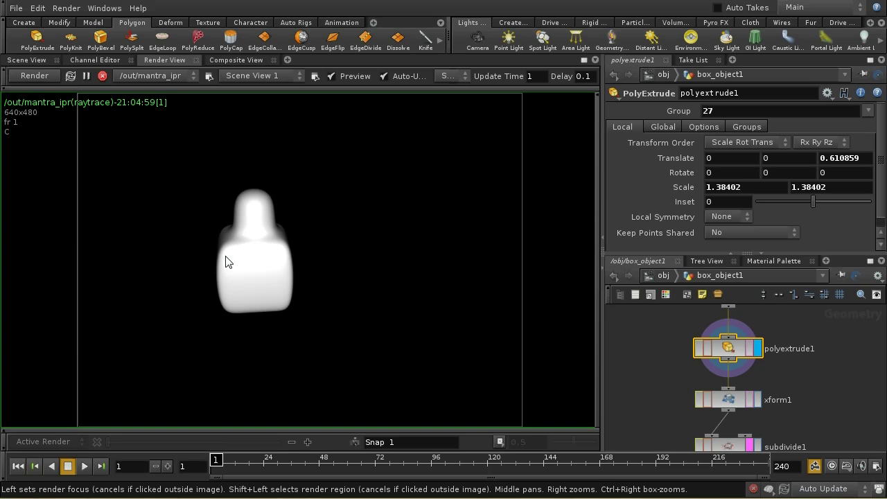
pyautogui.click(28, 59)
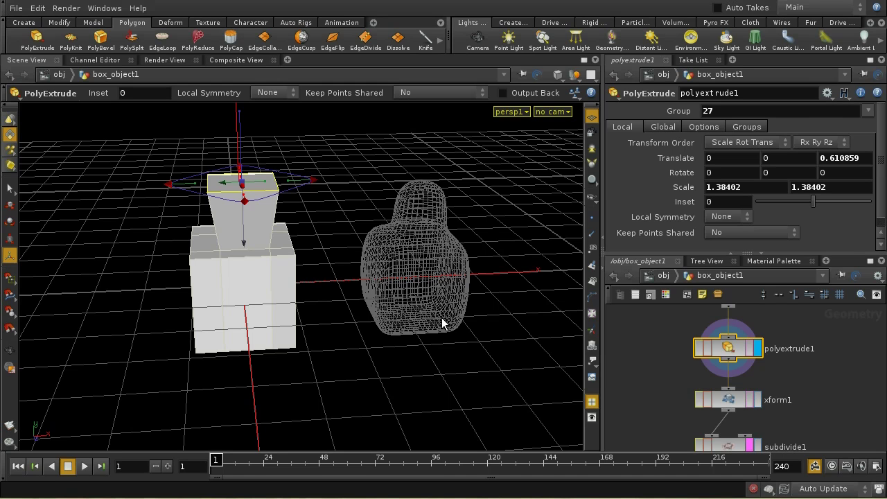
pyautogui.moveTo(807, 378); pyautogui.dragTo(782, 358, button='middle')
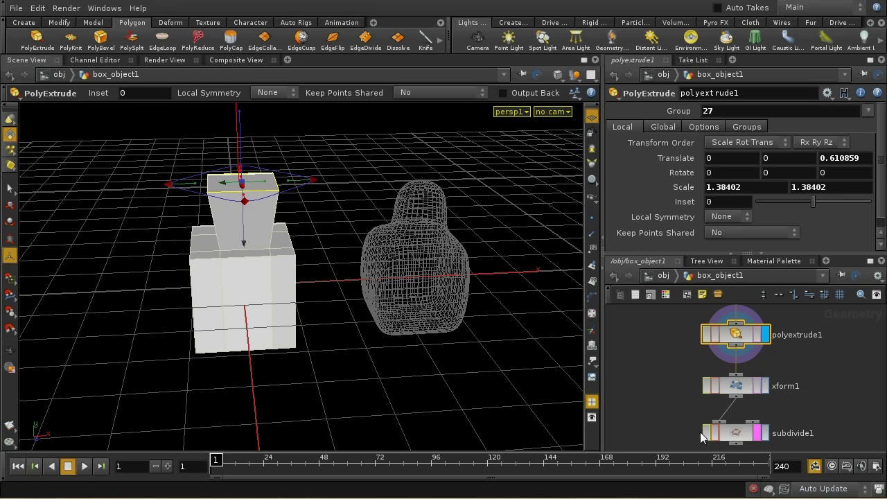
pyautogui.click(665, 275)
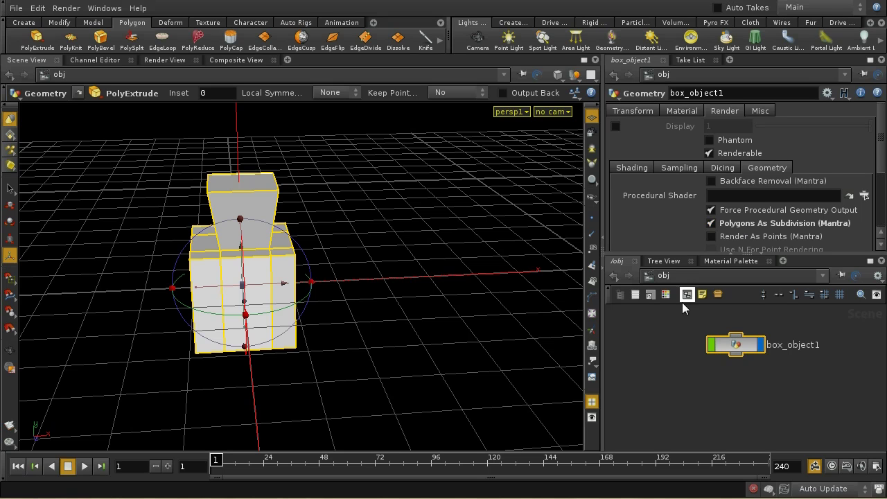
# Inside box_object1, select the edge loop around the top of the box body and PolyBevel it flat with a relative inset of 0.1
pyautogui.doubleClick(733, 345)
pyautogui.moveTo(797, 434); pyautogui.dragTo(796, 415, button='middle')
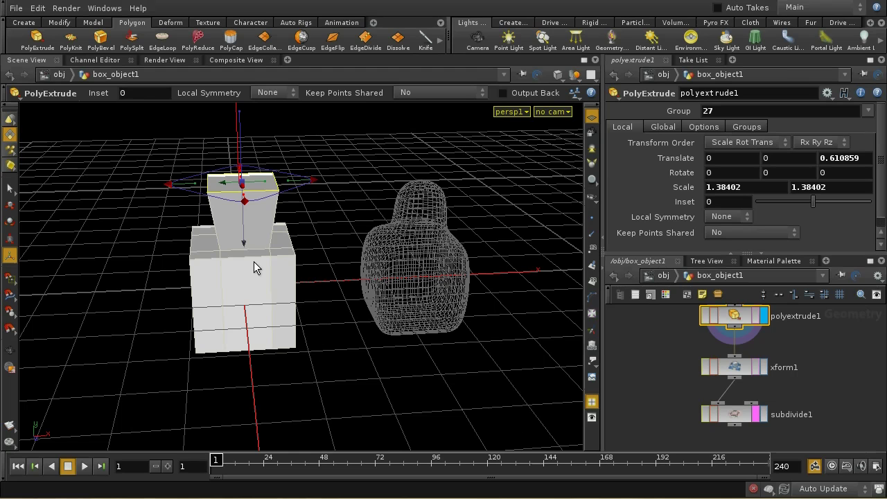
pyautogui.press('s')
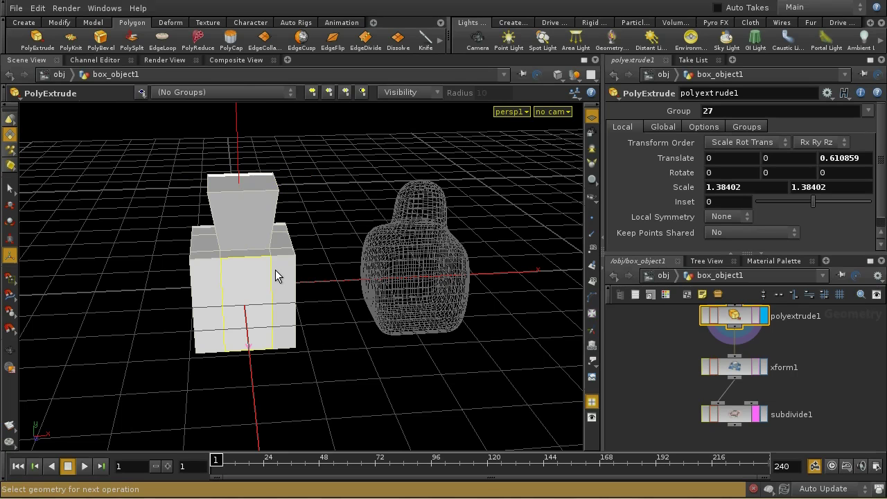
pyautogui.press('s')
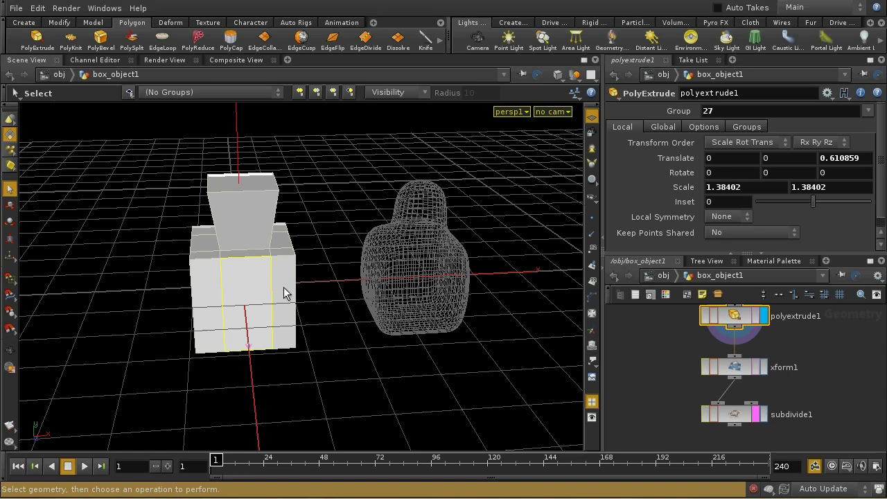
pyautogui.click(285, 251)
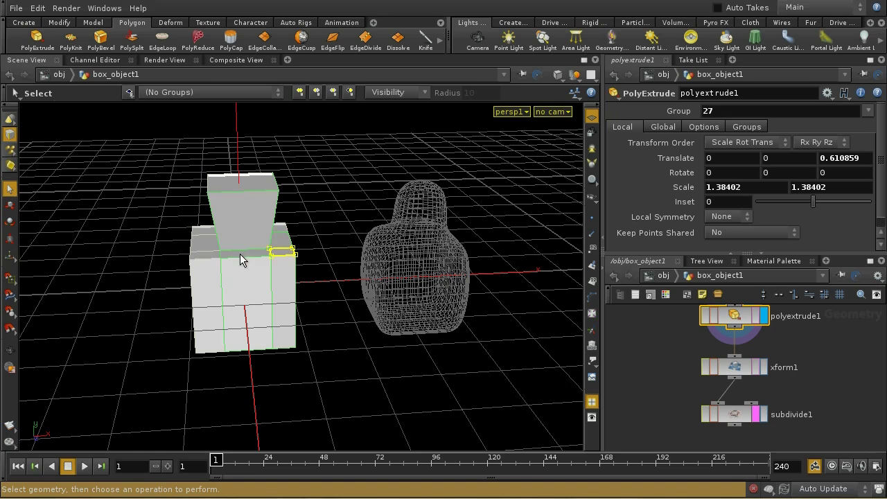
pyautogui.click(240, 256)
pyautogui.hotkey('shift', 'g')
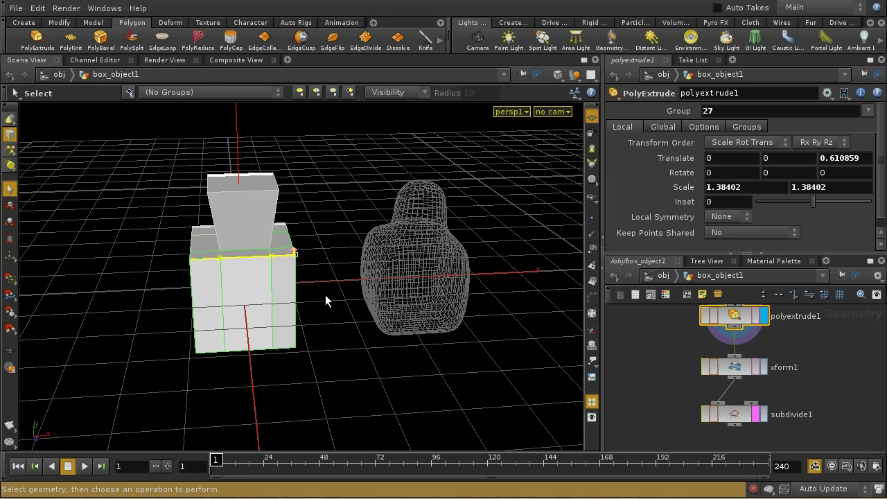
pyautogui.hotkey('shift', 'g')
pyautogui.hotkey('shift', 'g')
pyautogui.hotkey('shift', 'g')
pyautogui.hotkey('shift', 'g')
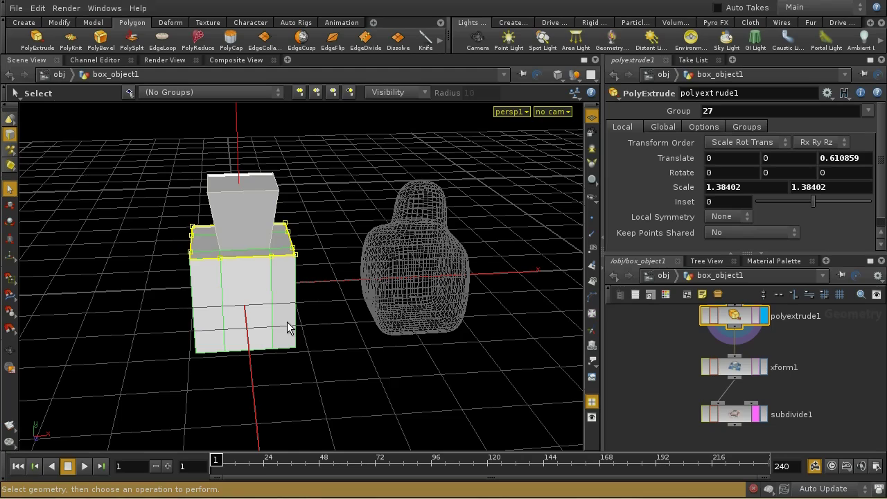
pyautogui.moveTo(277, 298)
pyautogui.mouseDown()
pyautogui.moveTo(271, 320)
pyautogui.moveTo(310, 309)
pyautogui.moveTo(320, 287)
pyautogui.moveTo(273, 291)
pyautogui.mouseUp()
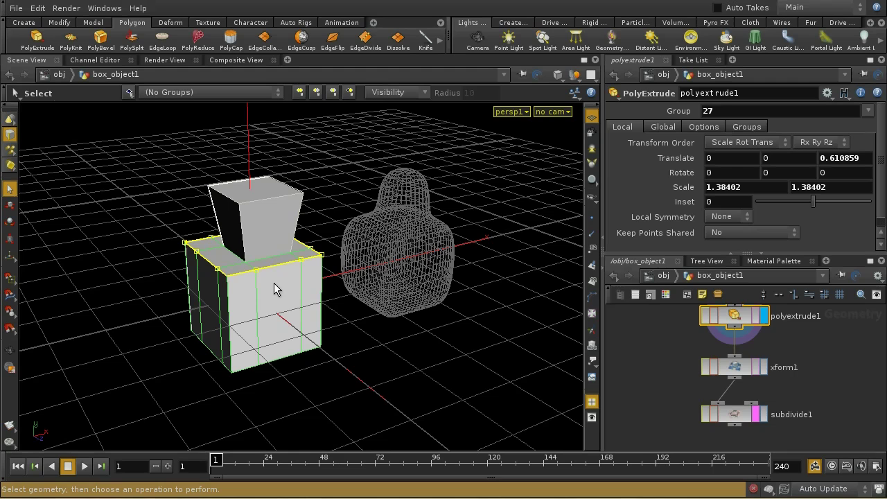
pyautogui.press('Tab')
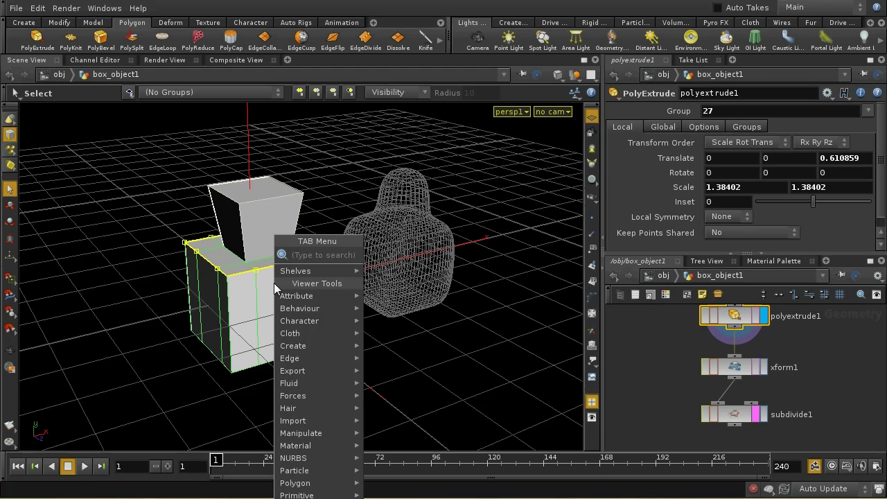
pyautogui.write('PolyBevel')
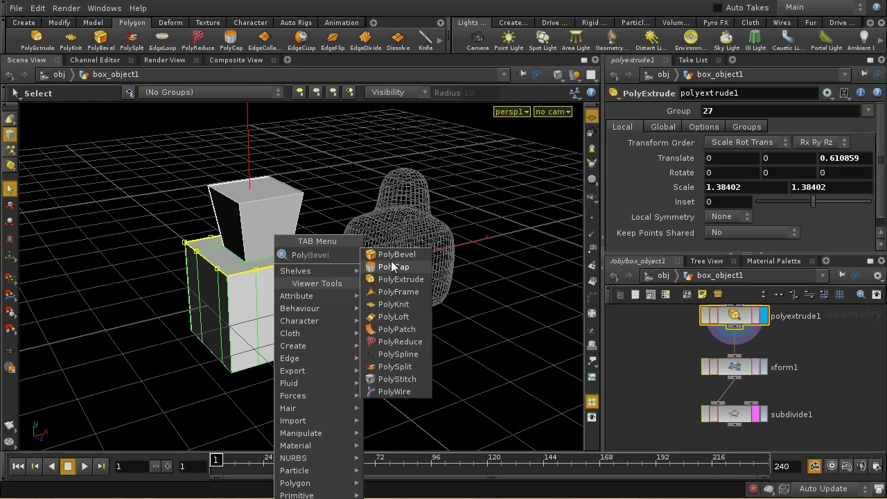
pyautogui.click(391, 256)
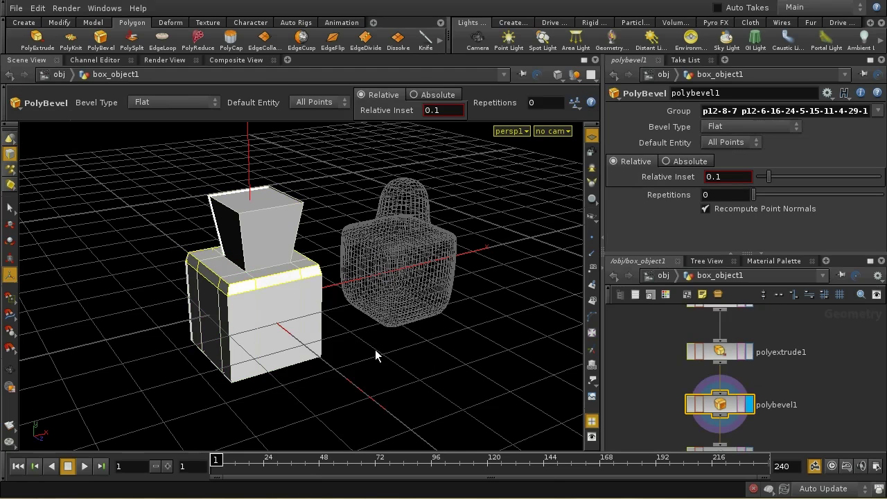
# Compare the templated subdivision with polybevel1 active and bypassed, and re-enable the bevel
pyautogui.press('space')
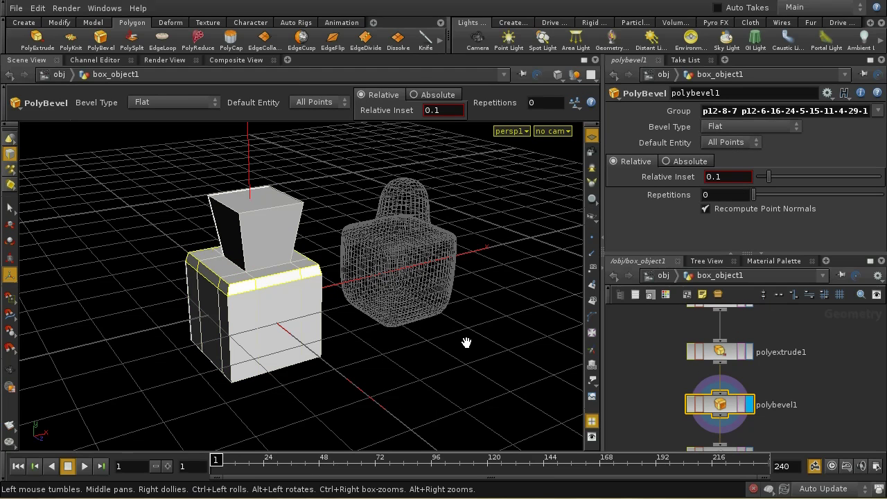
pyautogui.press('space')
pyautogui.moveTo(465, 343); pyautogui.dragTo(381, 315)
pyautogui.press('space')
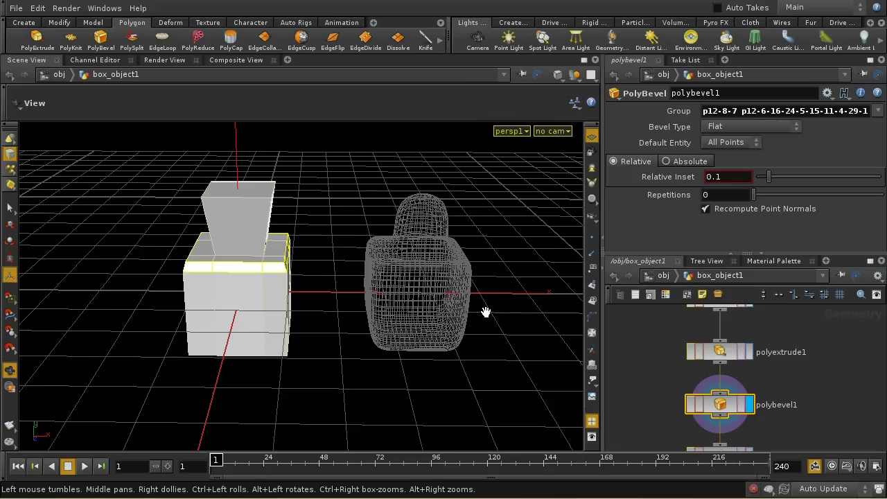
pyautogui.moveTo(486, 312); pyautogui.dragTo(499, 261)
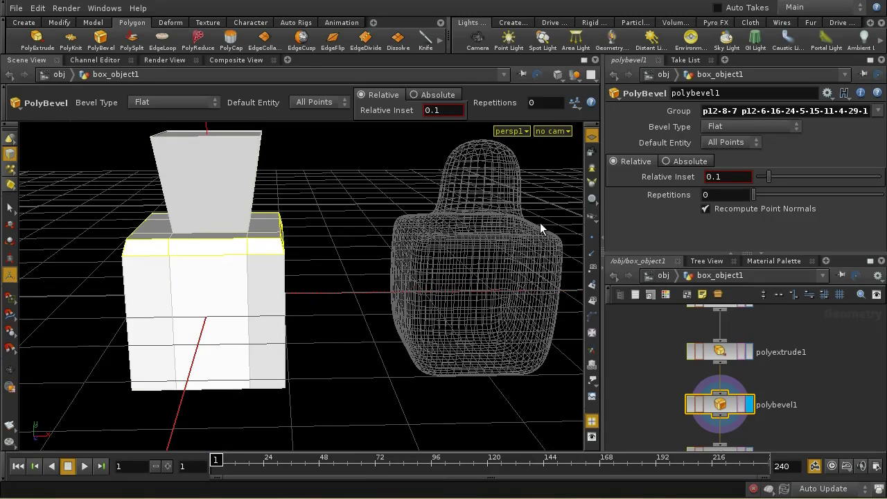
pyautogui.press('space')
pyautogui.moveTo(418, 248); pyautogui.dragTo(409, 223, button='right')
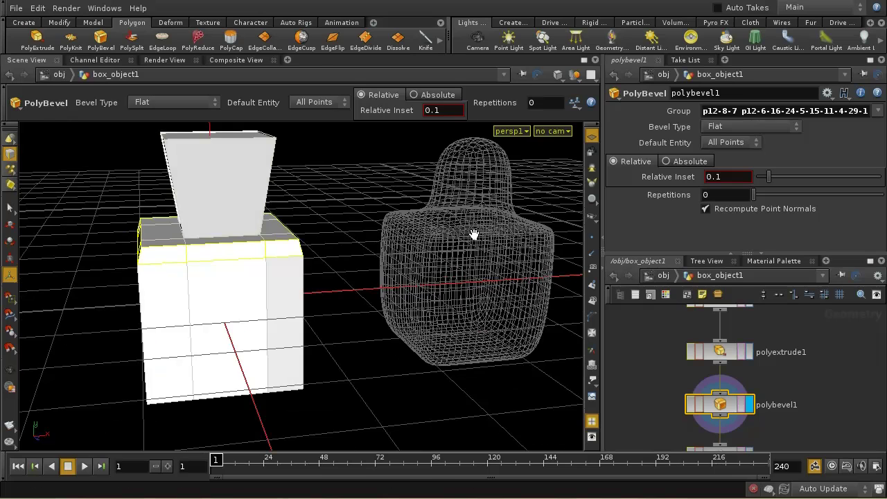
pyautogui.press('space')
pyautogui.moveTo(474, 234); pyautogui.dragTo(465, 252)
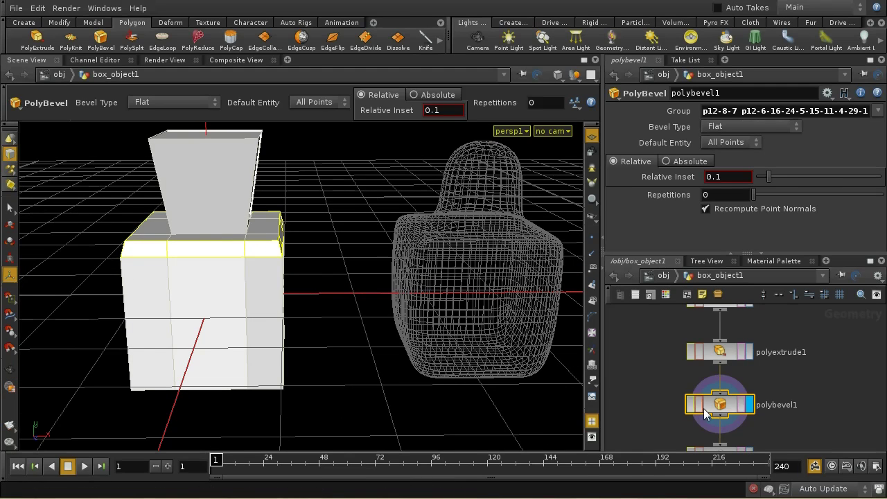
pyautogui.click(691, 410)
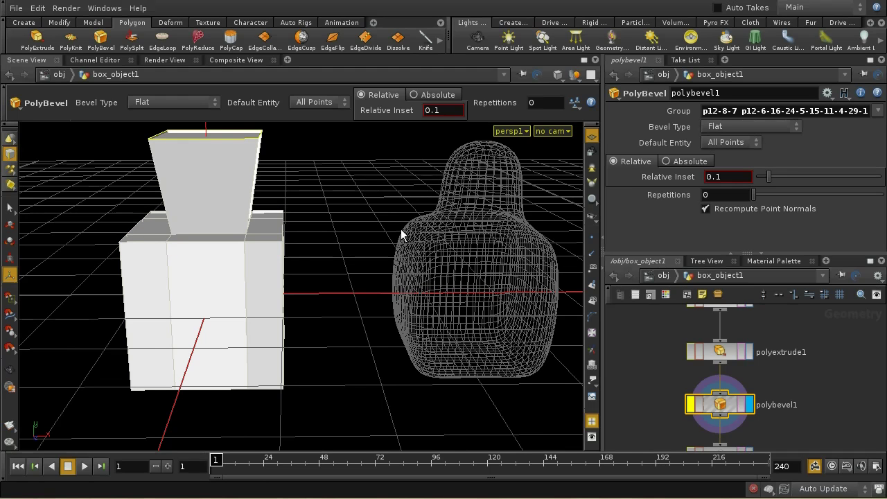
pyautogui.click(690, 407)
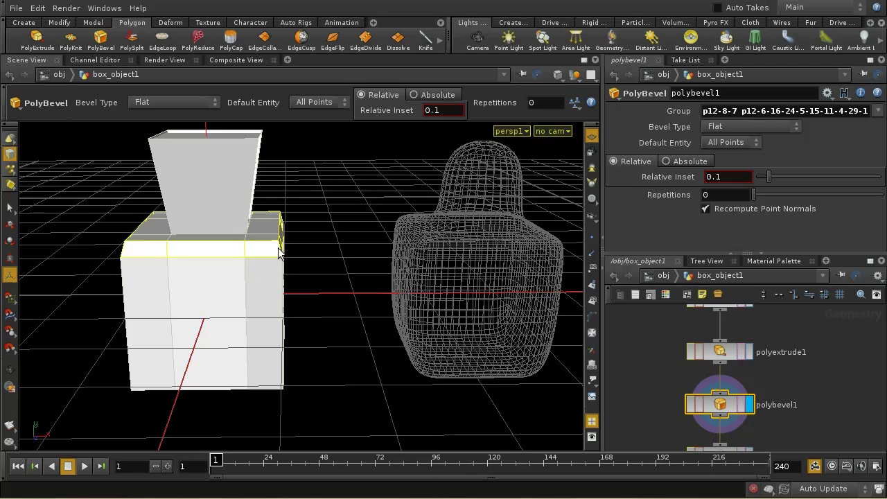
# Switch polybevel1 to an absolute inset of 0.01 and inspect the tighter bevel from several angles
pyautogui.moveTo(326, 243); pyautogui.dragTo(257, 283)
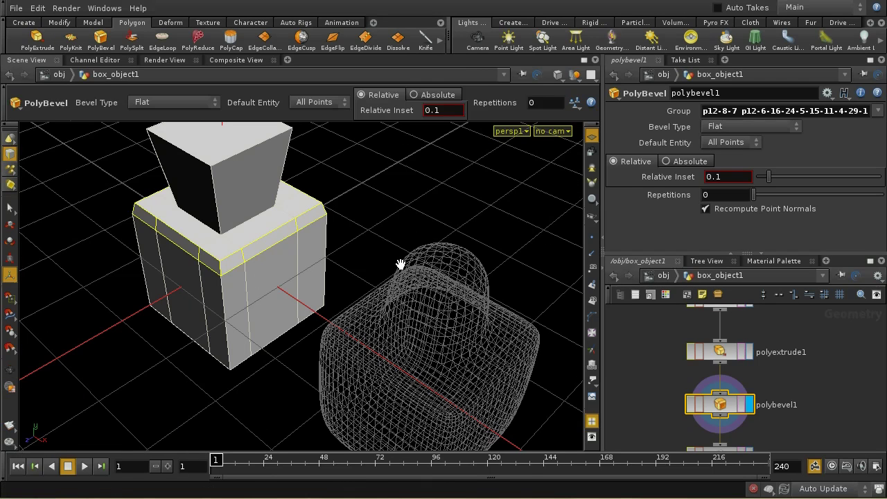
pyautogui.moveTo(400, 265); pyautogui.dragTo(447, 199)
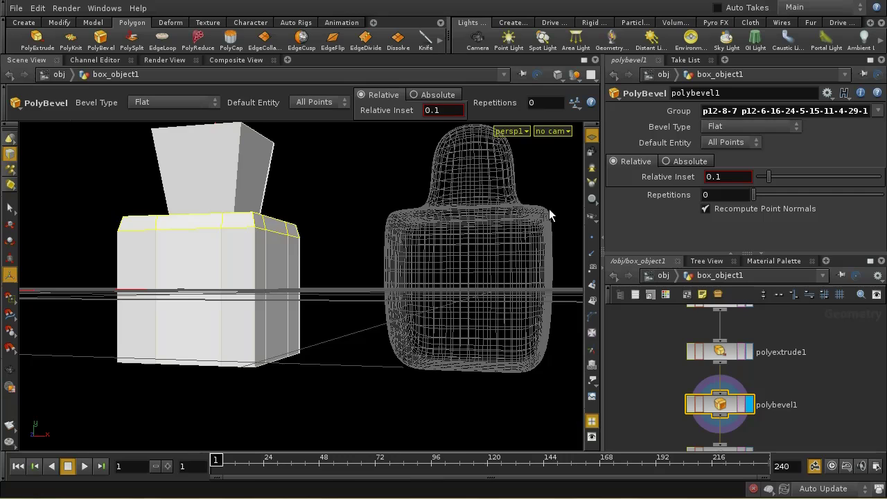
pyautogui.moveTo(549, 215); pyautogui.dragTo(424, 255)
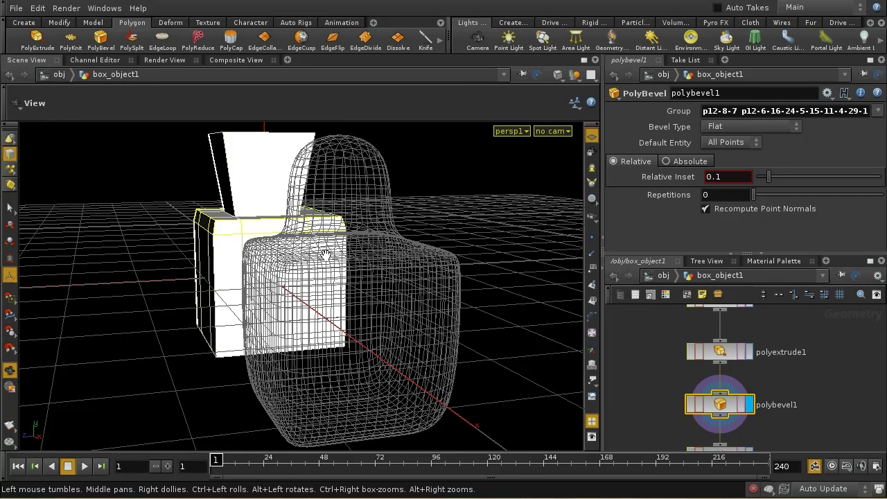
pyautogui.moveTo(325, 255); pyautogui.dragTo(406, 259)
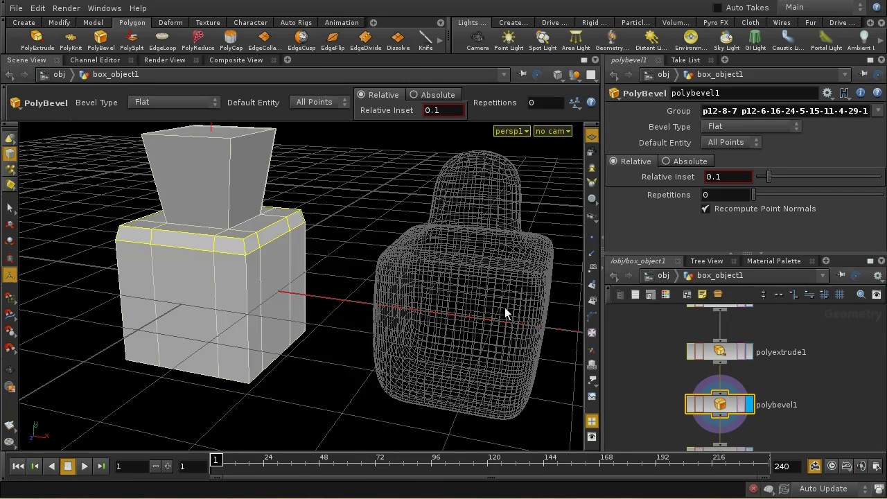
pyautogui.click(697, 163)
pyautogui.moveTo(717, 179); pyautogui.dragTo(739, 209, button='middle')
pyautogui.press('space')
pyautogui.moveTo(494, 251); pyautogui.dragTo(410, 256)
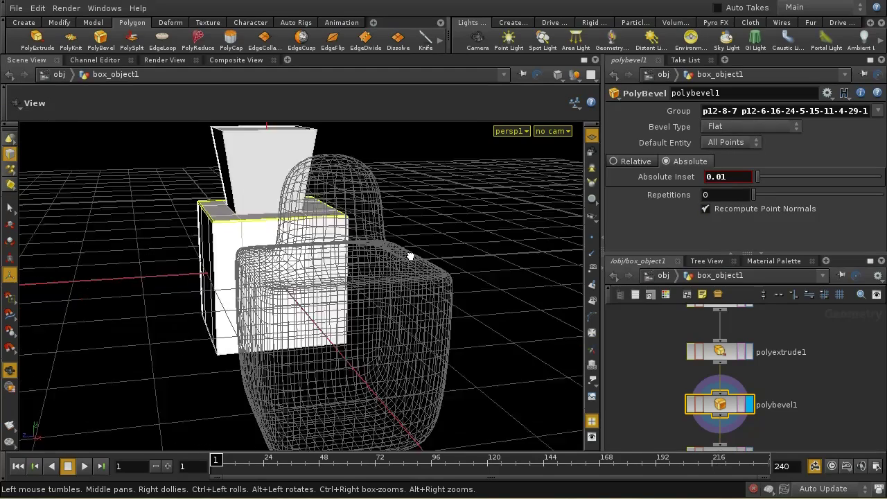
pyautogui.press('space')
pyautogui.moveTo(445, 324); pyautogui.dragTo(475, 257)
pyautogui.press('space')
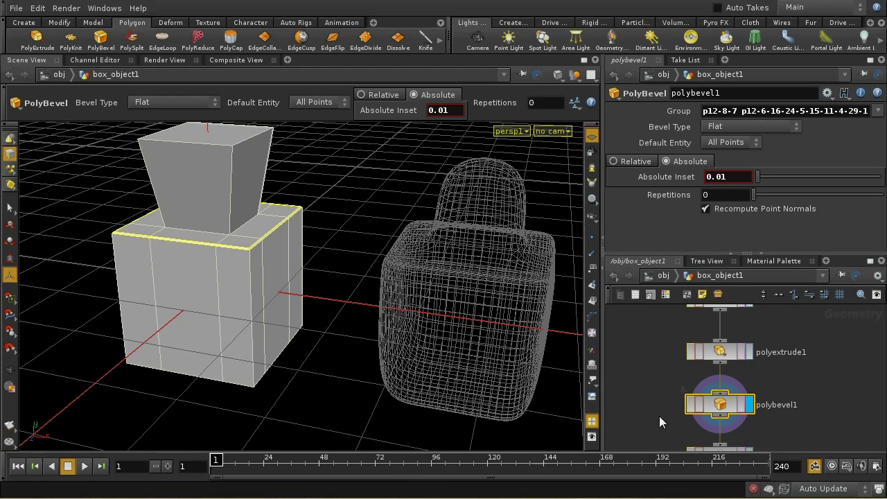
pyautogui.press('s')
pyautogui.click(313, 233)
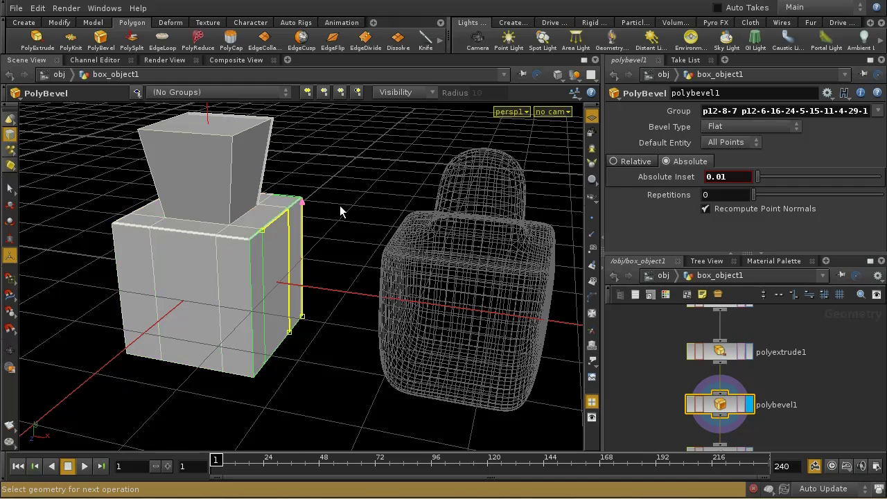
pyautogui.press('Escape')
pyautogui.moveTo(331, 174); pyautogui.dragTo(380, 264)
pyautogui.press('s')
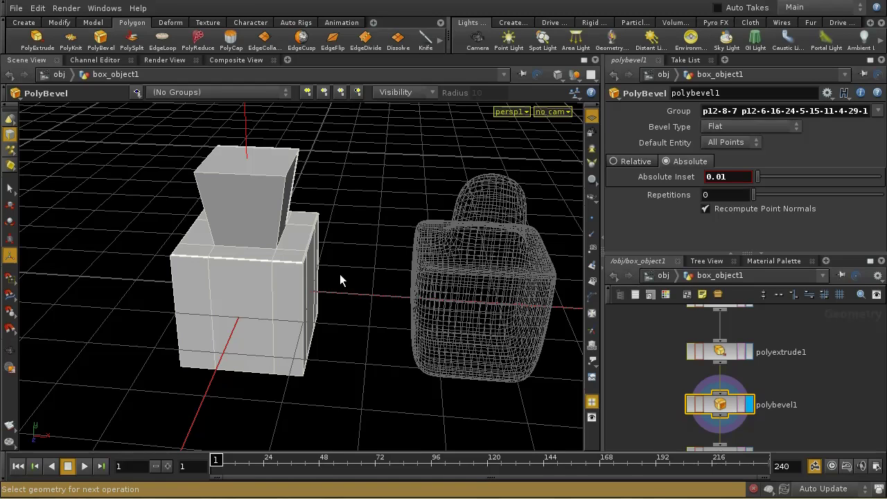
pyautogui.press('Escape')
pyautogui.moveTo(340, 271); pyautogui.dragTo(317, 261)
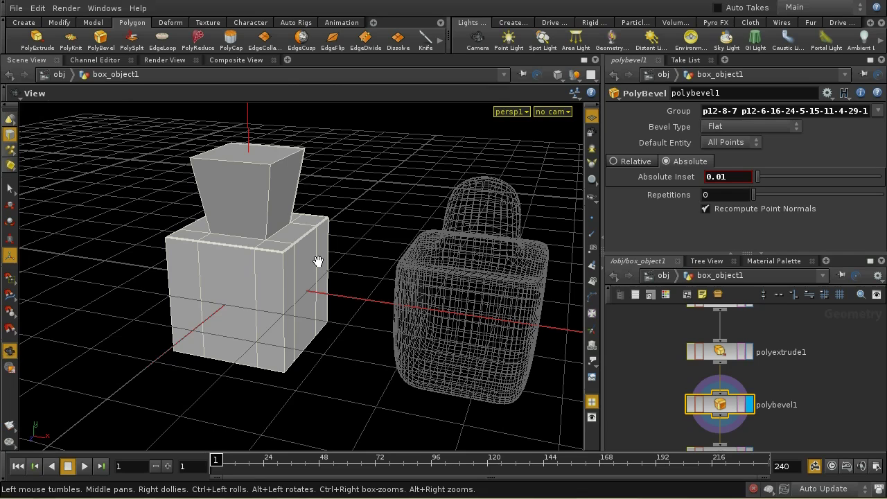
pyautogui.press('Return')
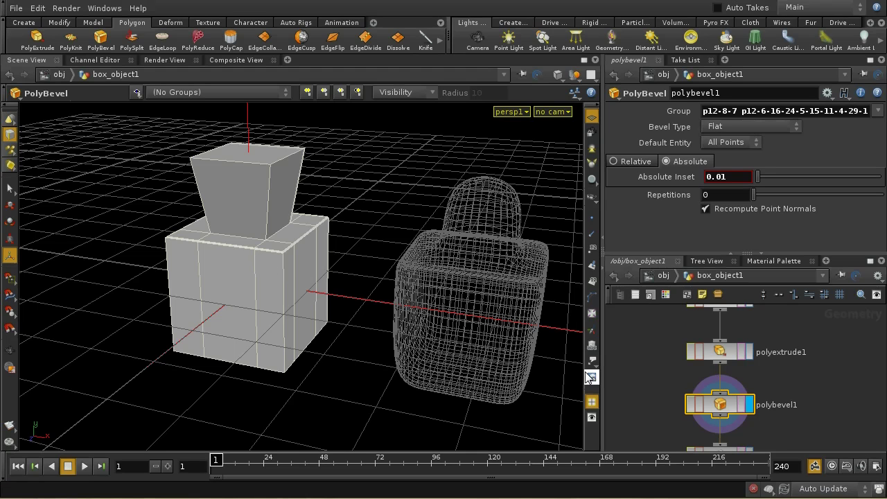
pyautogui.click(730, 406)
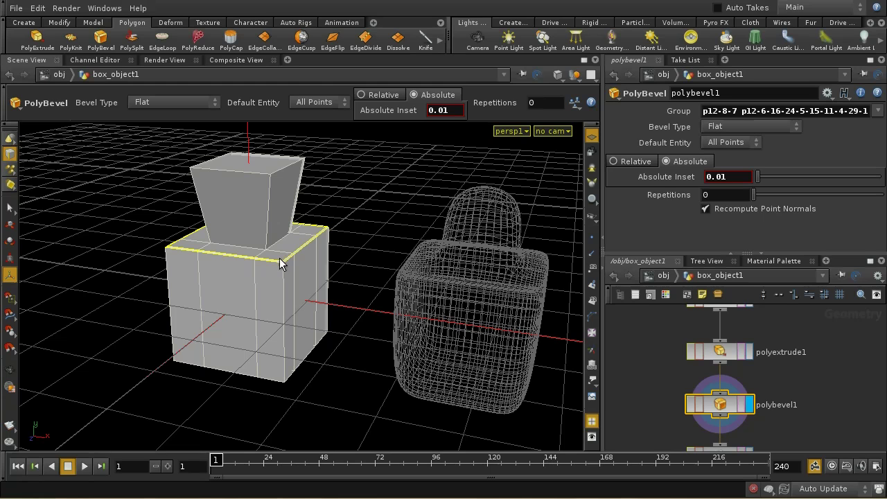
# Cut three edge loops into the box with EdgeLoop: one close to a vertical corner, one just below the top bevel, one just above the base
pyautogui.click(164, 39)
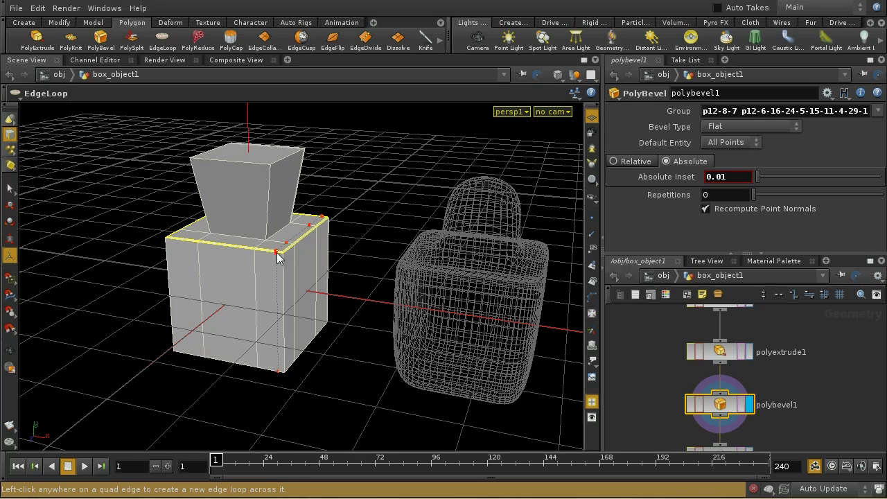
pyautogui.click(277, 255)
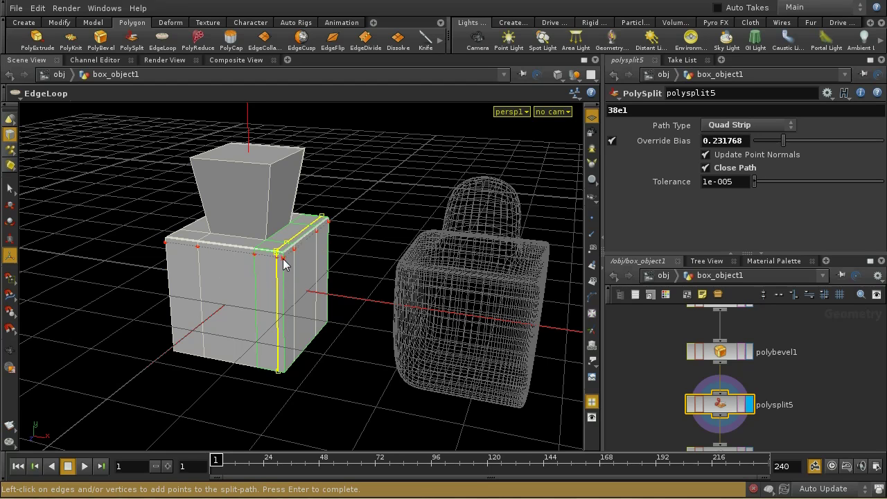
pyautogui.click(279, 258)
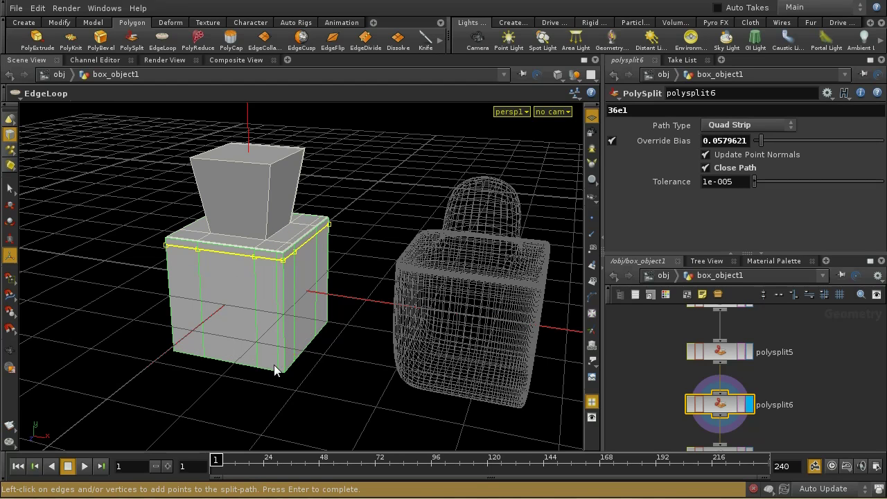
pyautogui.click(275, 367)
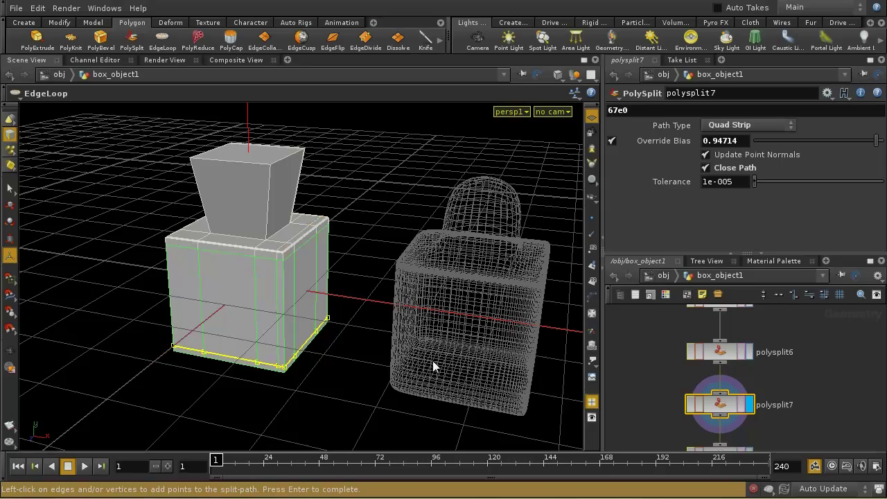
pyautogui.press('Escape')
pyautogui.moveTo(464, 313); pyautogui.dragTo(445, 282)
pyautogui.moveTo(496, 252); pyautogui.dragTo(544, 264)
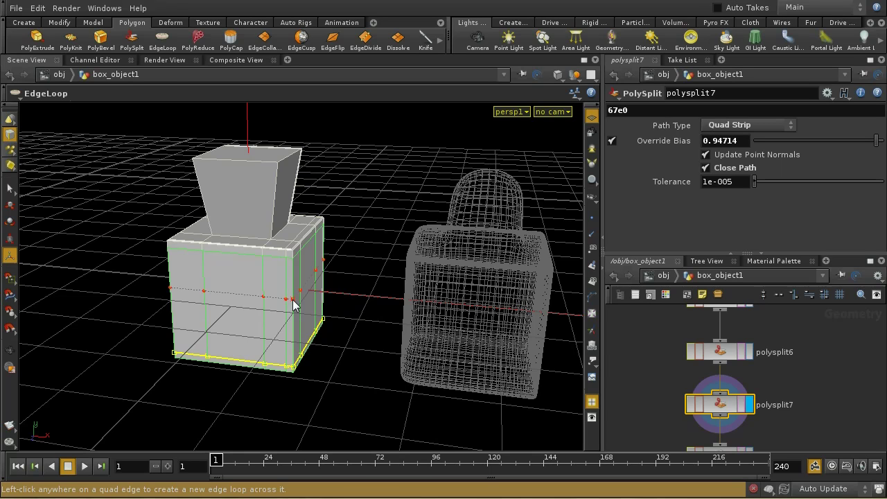
# Split the box's front face with PolySplit, cutting a narrow zigzag path of edges between the upper and lower edge loops
pyautogui.click(129, 43)
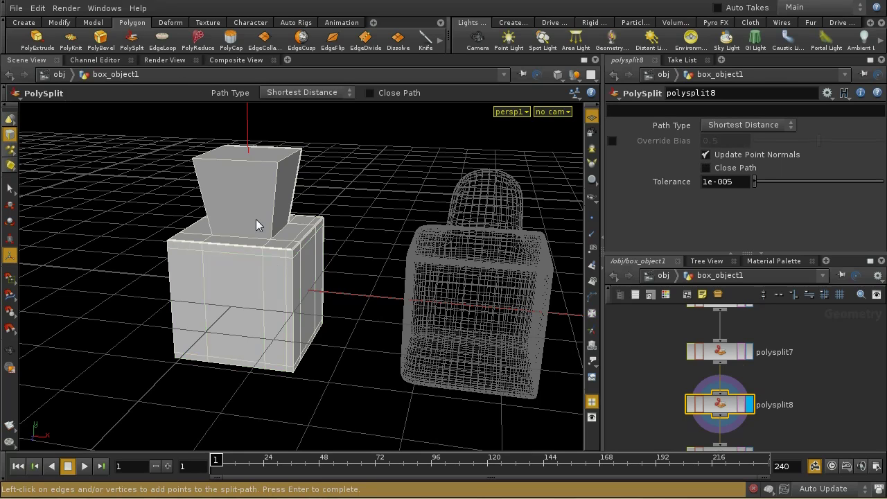
pyautogui.click(269, 255)
pyautogui.click(270, 365)
pyautogui.click(264, 365)
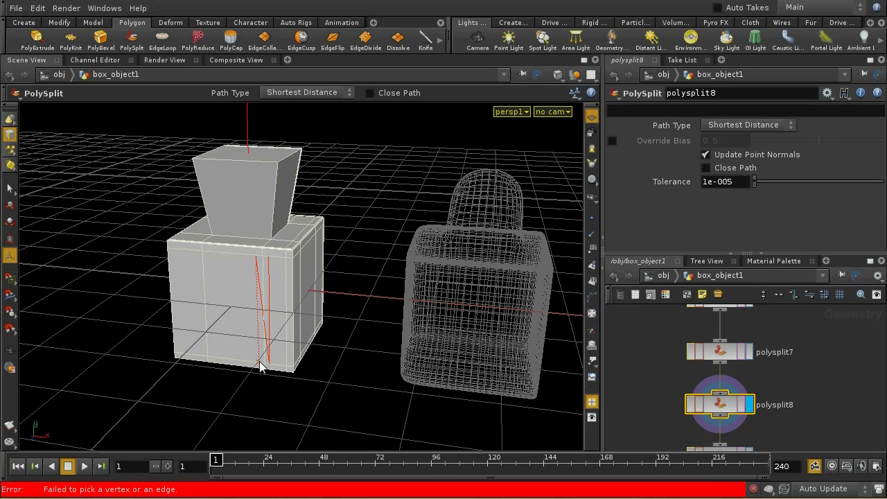
pyautogui.click(260, 365)
pyautogui.rightClick(265, 353)
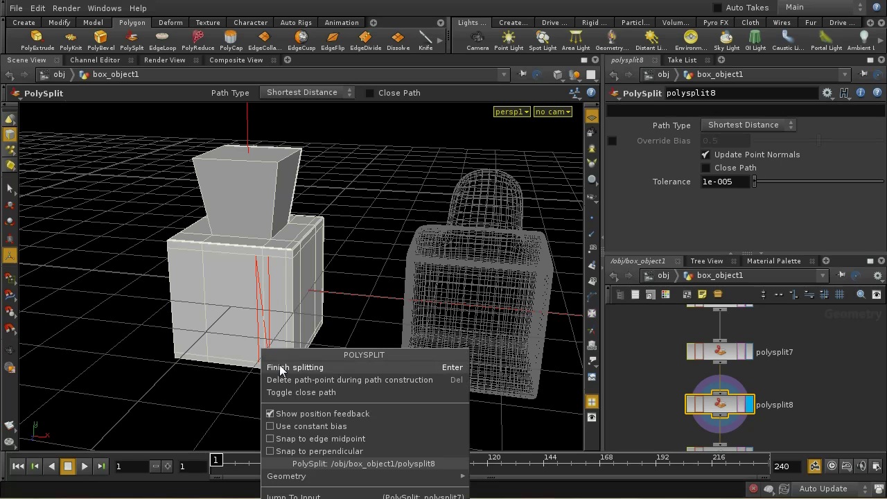
pyautogui.click(284, 366)
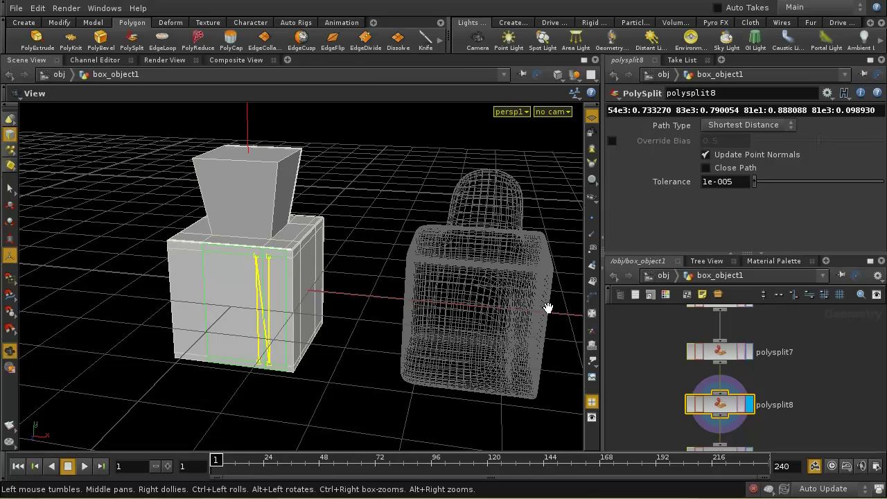
# Inspect how the zigzag split affects the subdivided preview from another angle and in a fresh Mantra render
pyautogui.keyDown('alt'); pyautogui.moveTo(549, 257); pyautogui.dragTo(482, 293); pyautogui.keyUp('alt')
pyautogui.press('Escape')
pyautogui.moveTo(482, 293); pyautogui.dragTo(534, 302, button='right')
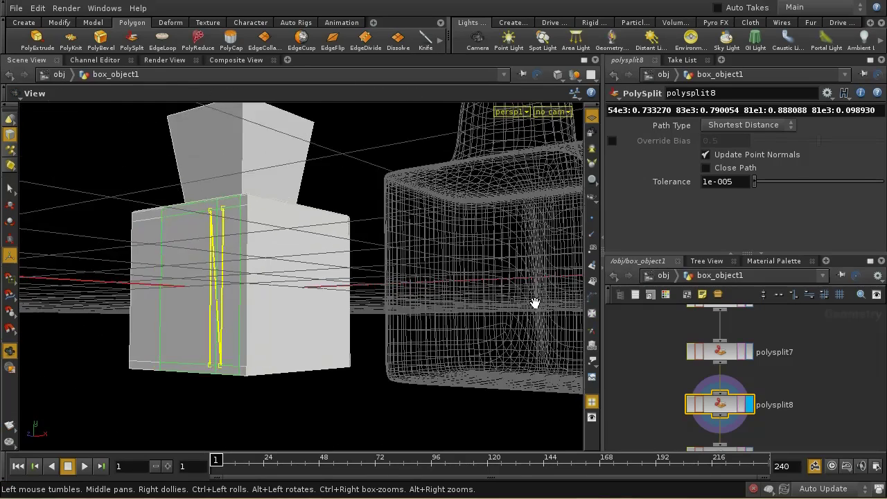
pyautogui.moveTo(534, 303); pyautogui.dragTo(423, 264)
pyautogui.press('Return')
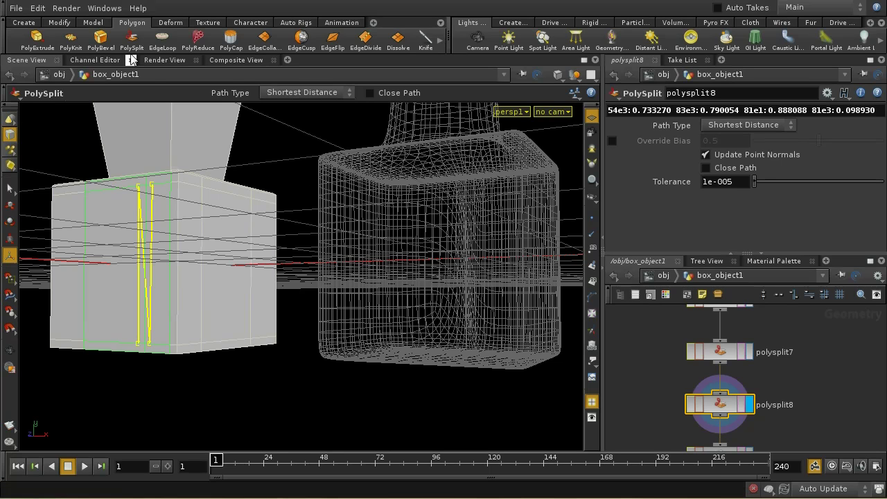
pyautogui.click(159, 60)
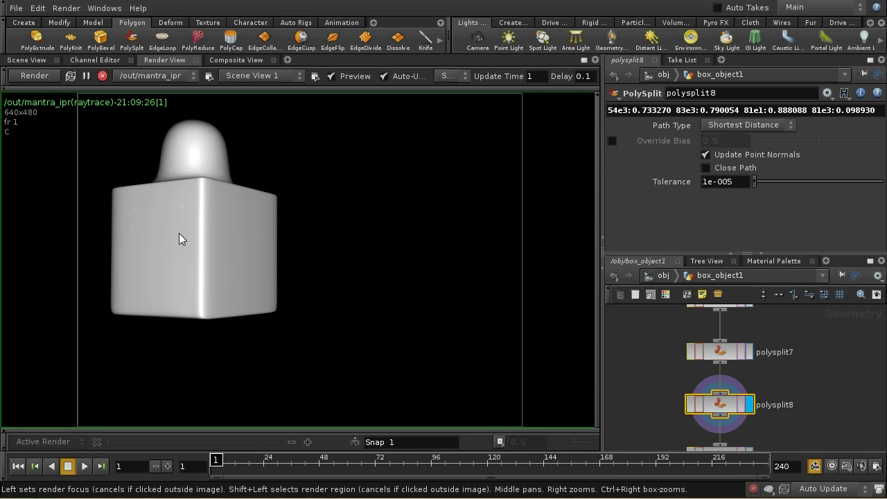
pyautogui.click(43, 76)
pyautogui.click(37, 60)
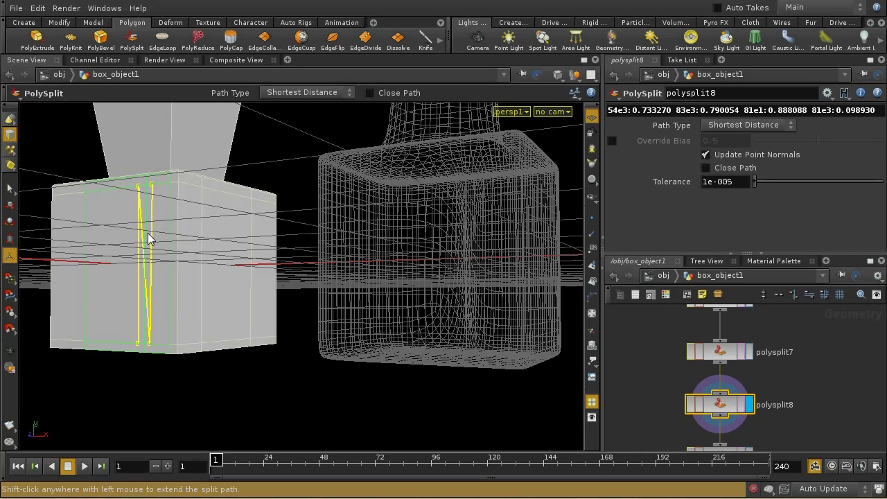
# Delete polysplit8, polysplit7, polysplit6, polysplit5 and polybevel1 from the network
pyautogui.click(725, 352)
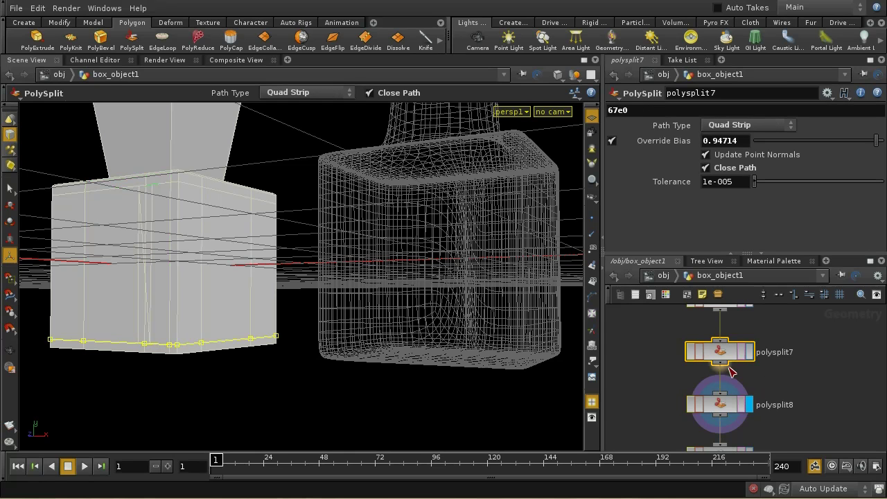
pyautogui.click(731, 406)
pyautogui.press('Delete')
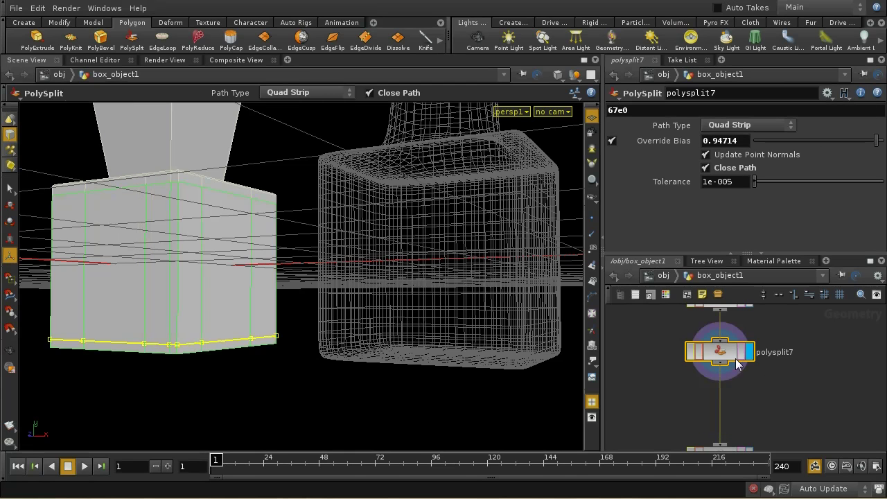
pyautogui.press('Delete')
pyautogui.moveTo(800, 380); pyautogui.dragTo(821, 422, button='middle')
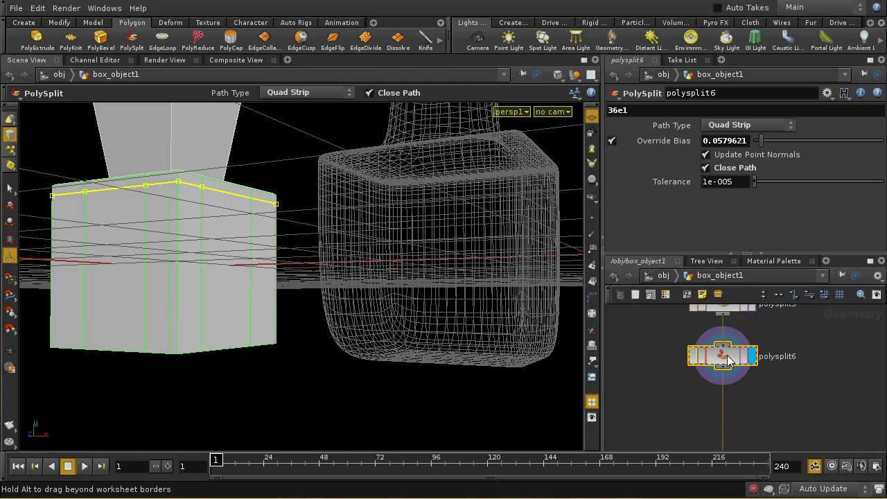
pyautogui.press('Delete')
pyautogui.moveTo(762, 310); pyautogui.dragTo(782, 395, button='middle')
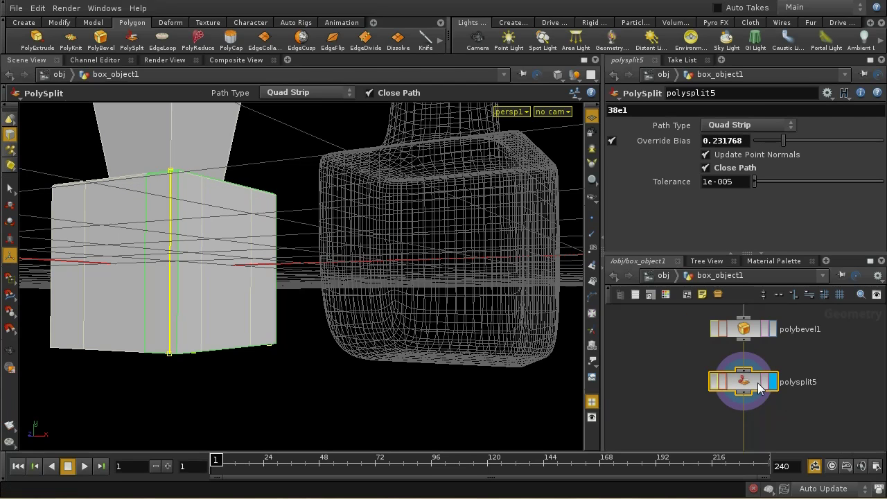
pyautogui.press('Delete')
pyautogui.press('Delete')
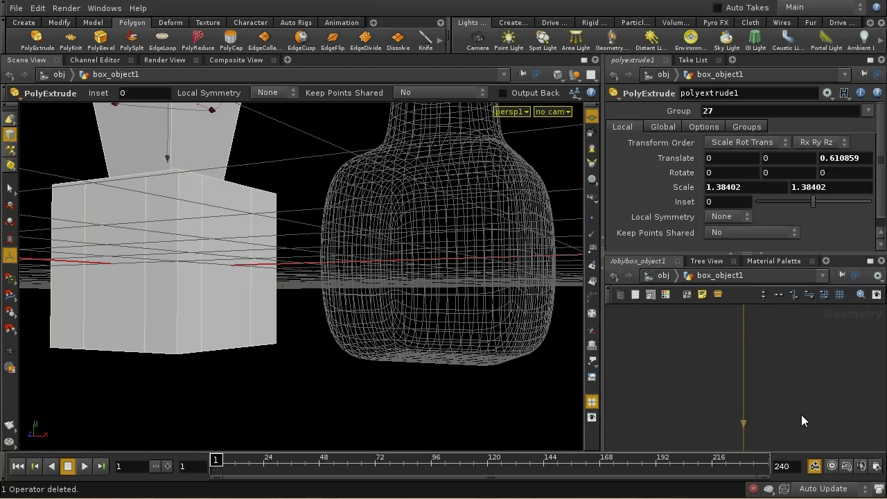
pyautogui.moveTo(801, 415); pyautogui.dragTo(791, 393, button='middle')
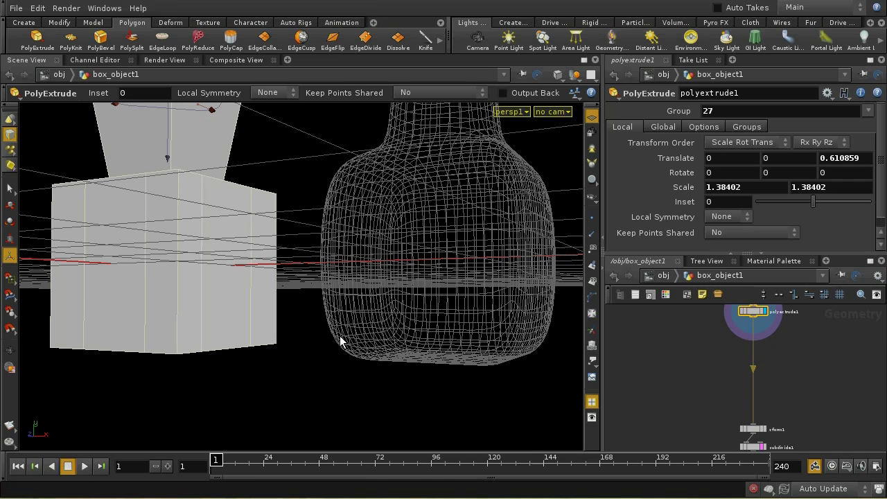
# Move the xform1 node up in the network so it sits closer beneath polyextrude1
pyautogui.press('s')
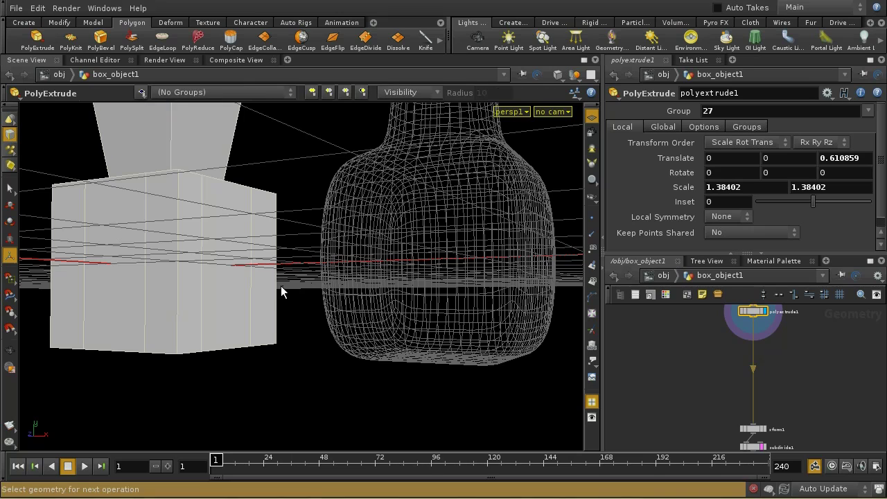
pyautogui.press('Escape')
pyautogui.moveTo(281, 286); pyautogui.dragTo(434, 259)
pyautogui.press('Return')
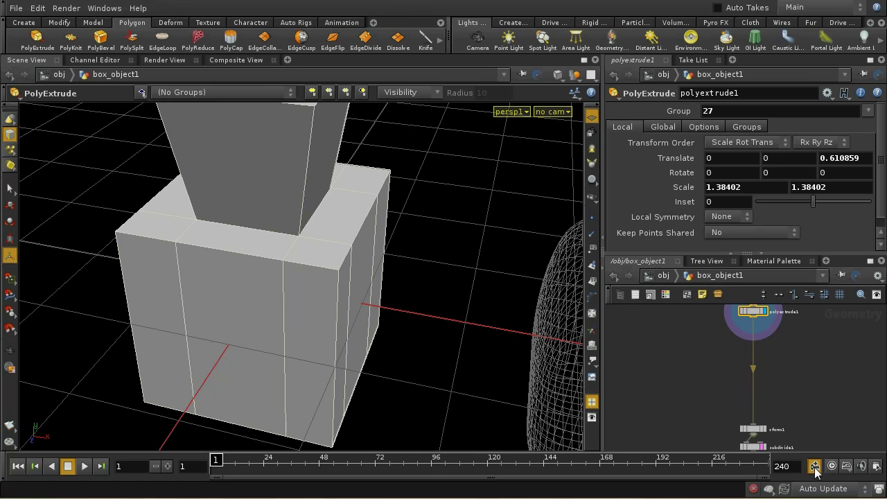
pyautogui.moveTo(822, 409); pyautogui.dragTo(821, 389, button='middle')
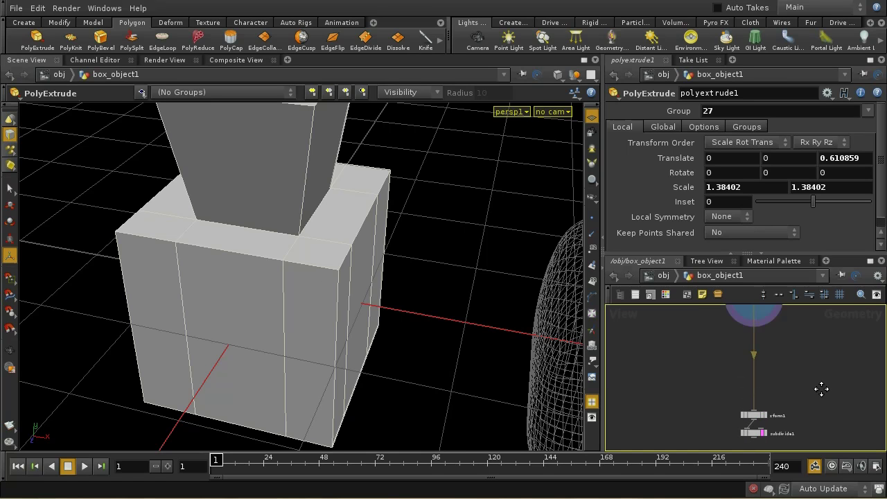
pyautogui.moveTo(762, 420); pyautogui.dragTo(759, 350)
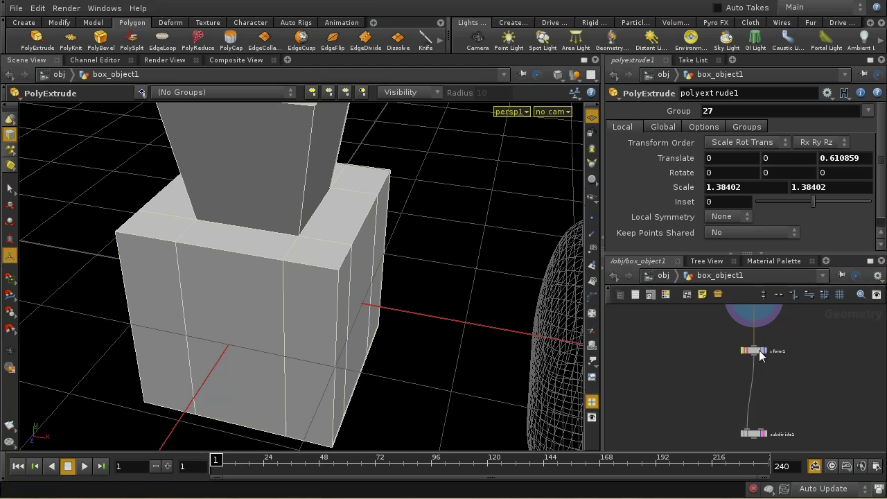
pyautogui.moveTo(788, 406); pyautogui.dragTo(786, 386, button='middle')
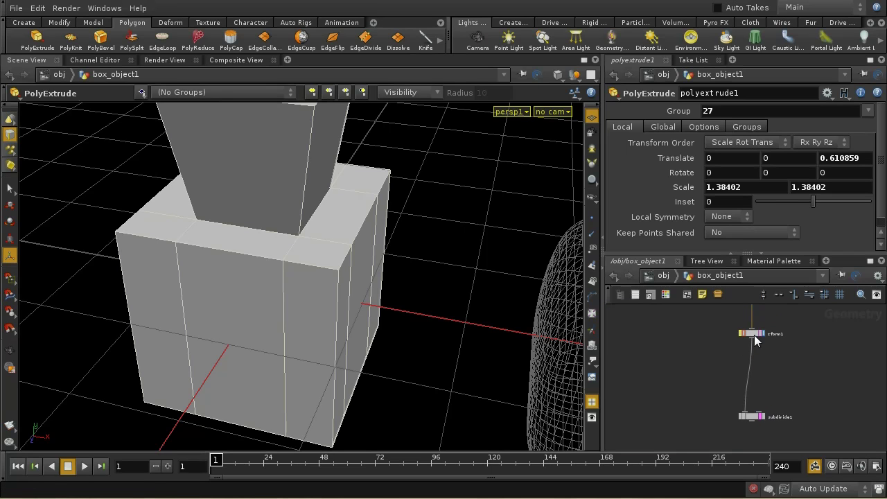
pyautogui.moveTo(753, 333); pyautogui.dragTo(760, 385, button='middle')
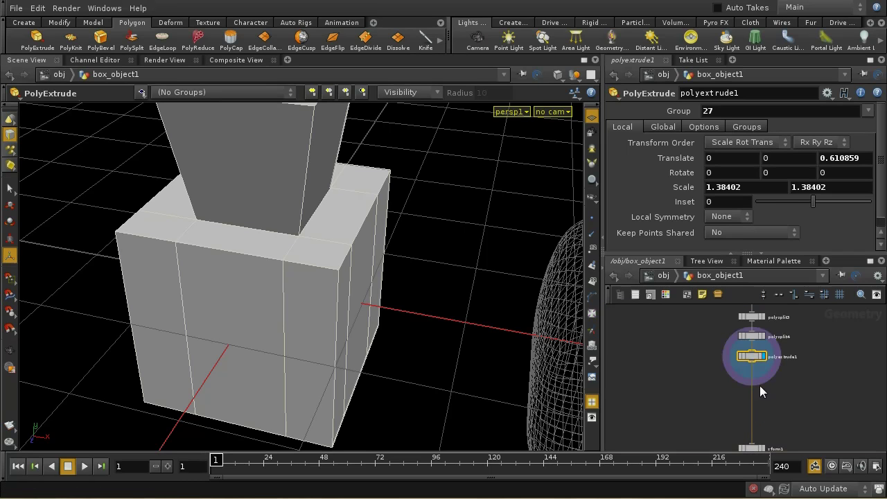
pyautogui.scroll(5, 778, 391)
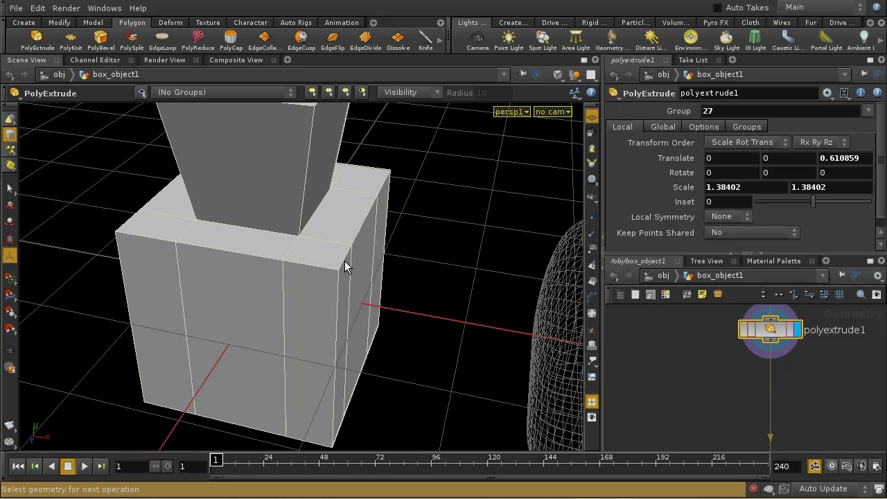
# Select all the outer edges around the top of the box body
pyautogui.press('s')
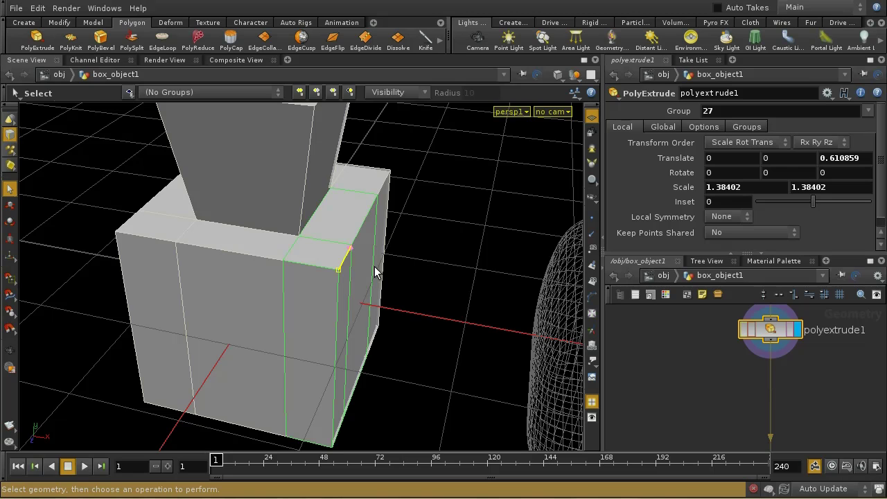
pyautogui.keyDown('shift'); pyautogui.click(367, 240); pyautogui.keyUp('shift')
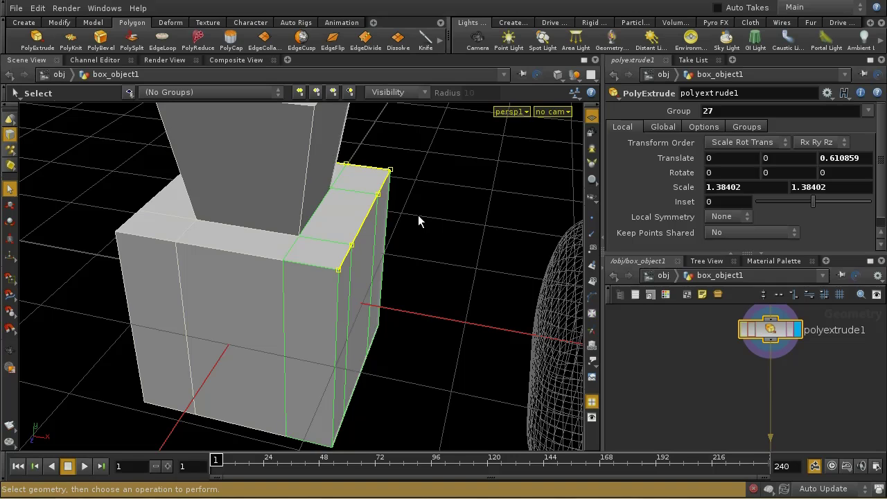
pyautogui.keyDown('alt'); pyautogui.moveTo(415, 220); pyautogui.dragTo(566, 228); pyautogui.keyUp('alt')
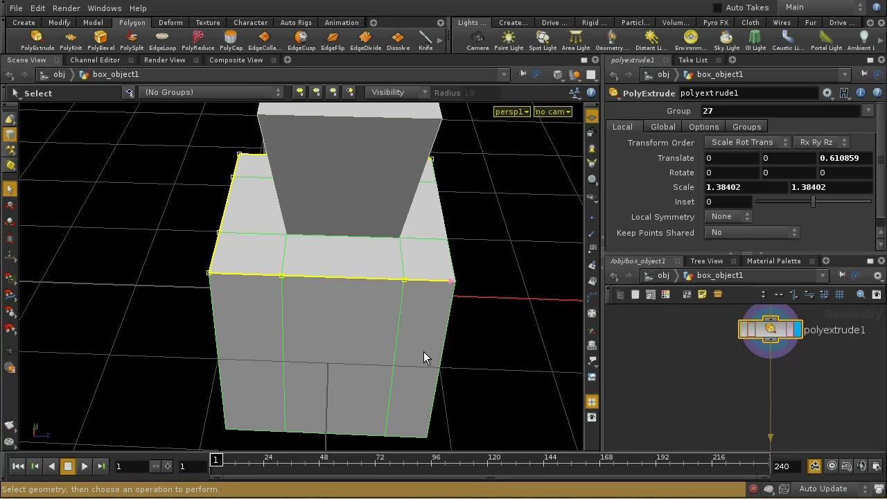
pyautogui.press('space')
pyautogui.moveTo(475, 267); pyautogui.dragTo(359, 299)
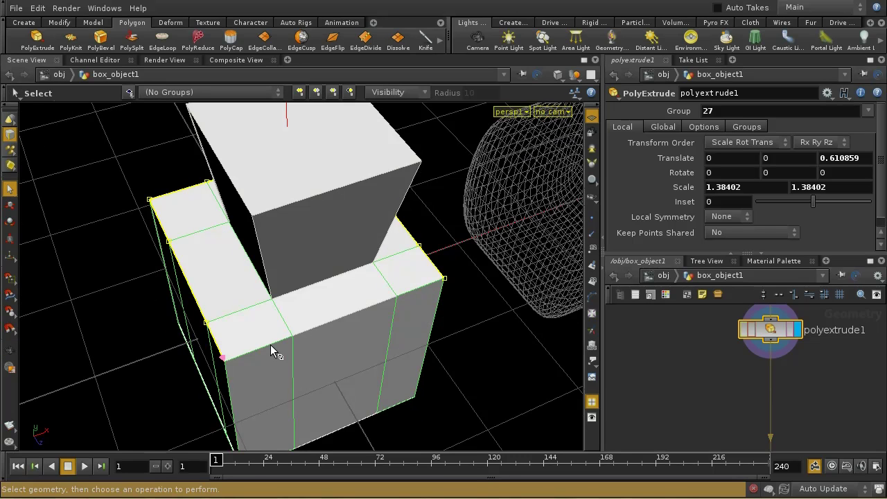
pyautogui.keyDown('shift'); pyautogui.click(365, 385); pyautogui.keyUp('shift')
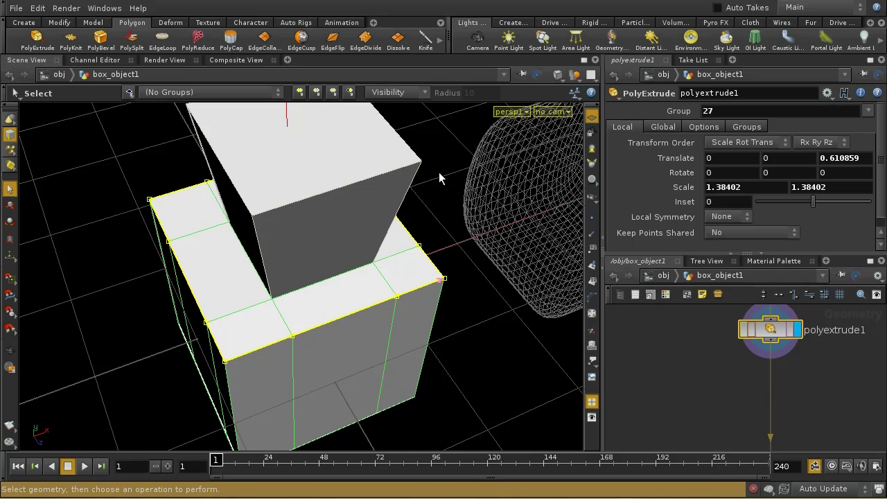
# Add a Crease to the selected edges with the operation Set and a crease value of 4
pyautogui.press('Tab')
pyautogui.write('Crease')
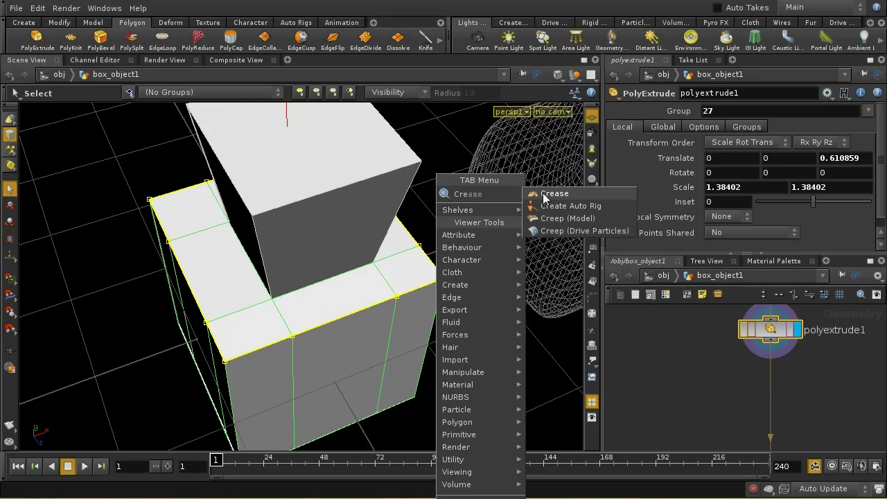
pyautogui.click(544, 197)
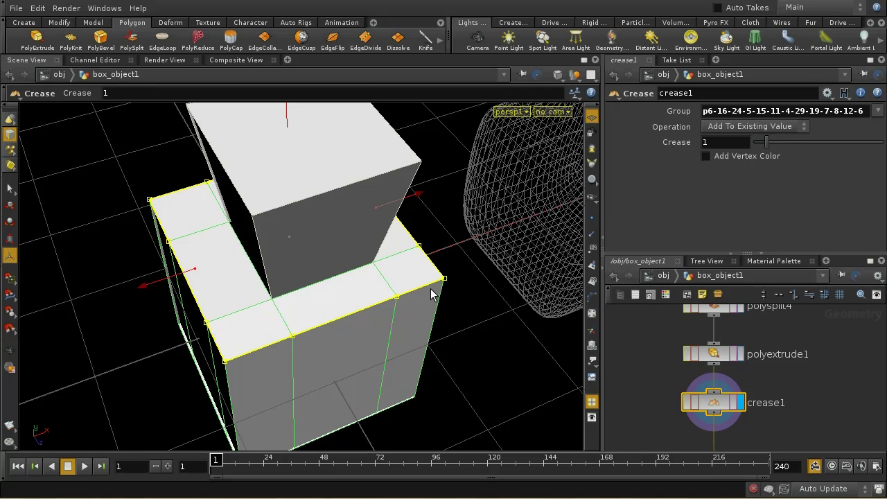
pyautogui.click(788, 131)
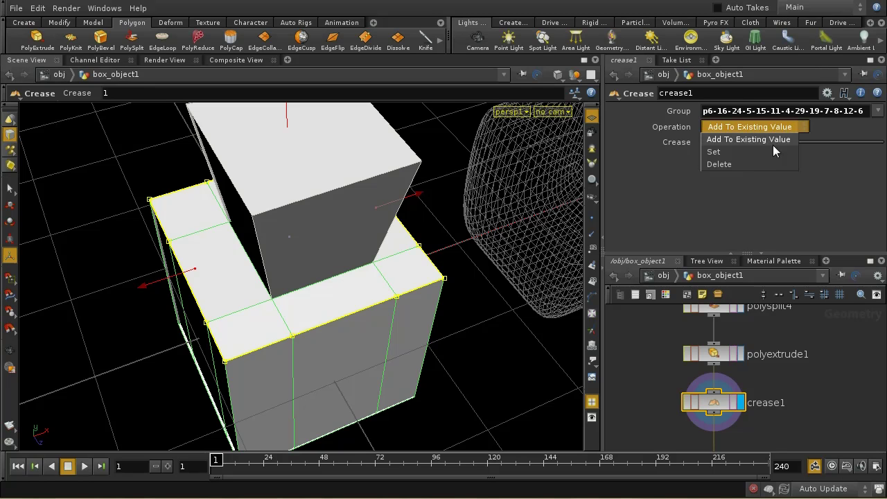
pyautogui.click(760, 151)
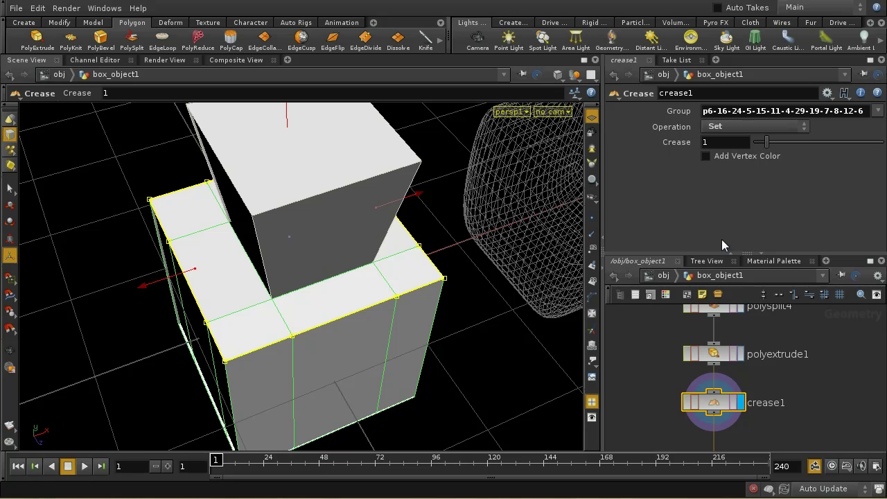
pyautogui.moveTo(738, 146); pyautogui.dragTo(765, 119, button='middle')
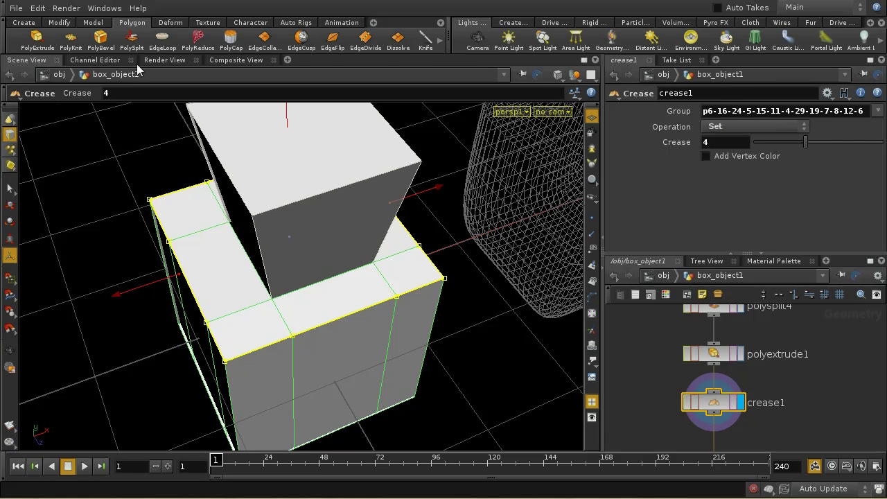
# Compare the render with crease1 active and bypassed, and leave the crease enabled
pyautogui.click(164, 60)
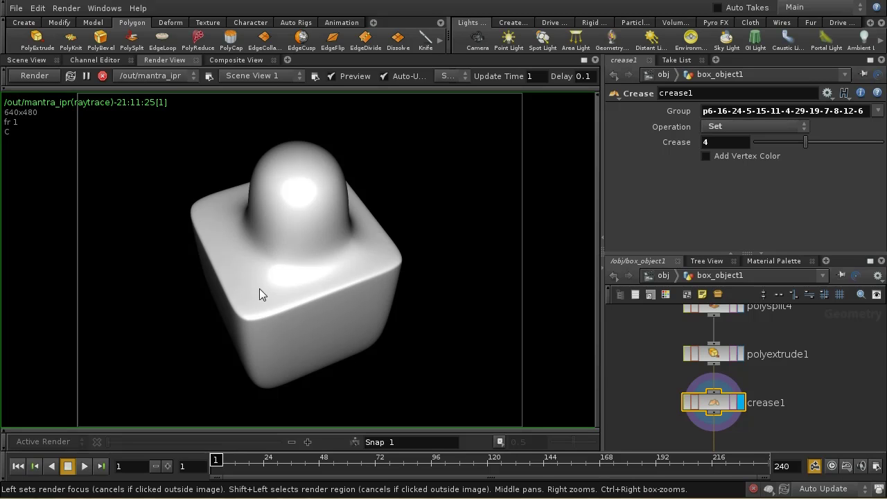
pyautogui.click(686, 402)
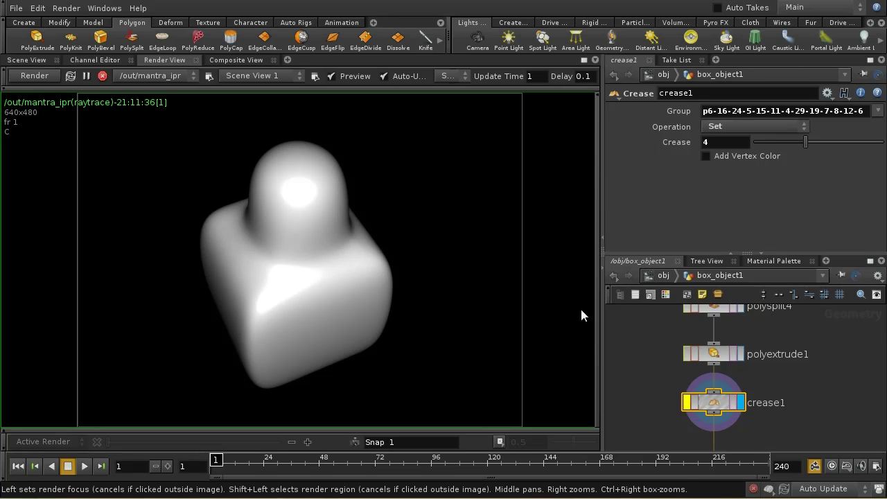
pyautogui.click(687, 402)
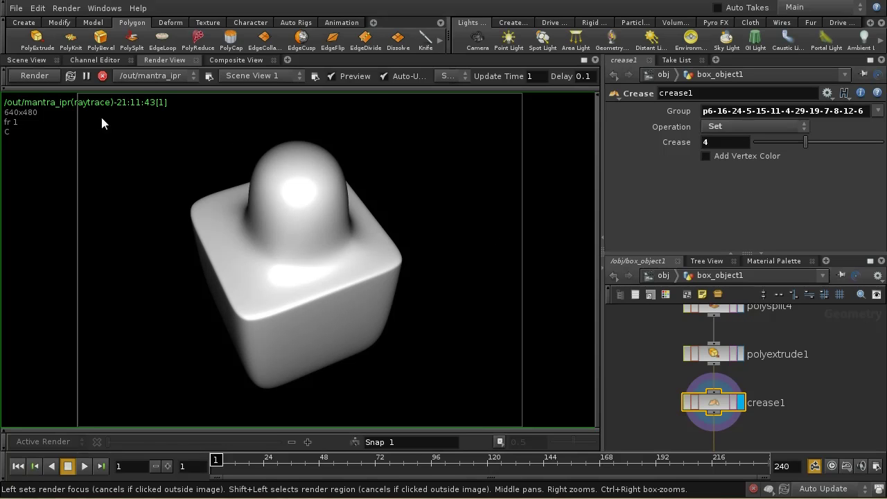
pyautogui.click(32, 60)
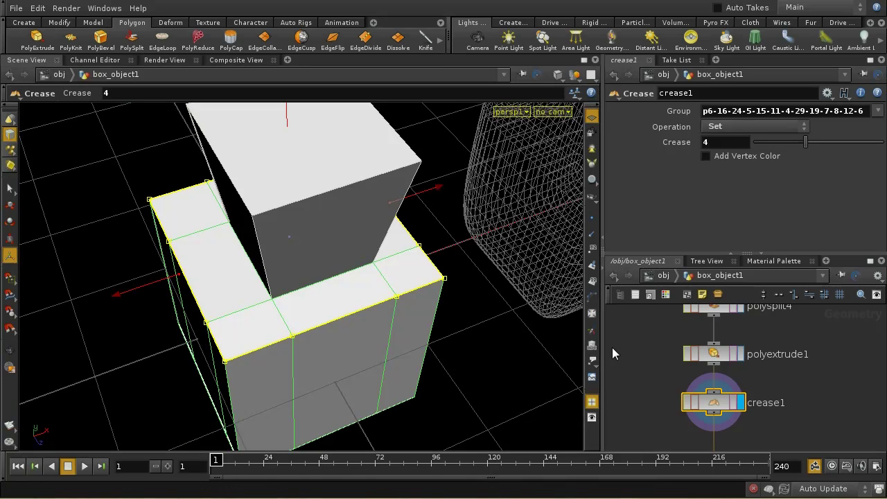
# Examine the per-vertex creaseweight values of crease1 in a new Details View, then return to the scene view
pyautogui.click(287, 60)
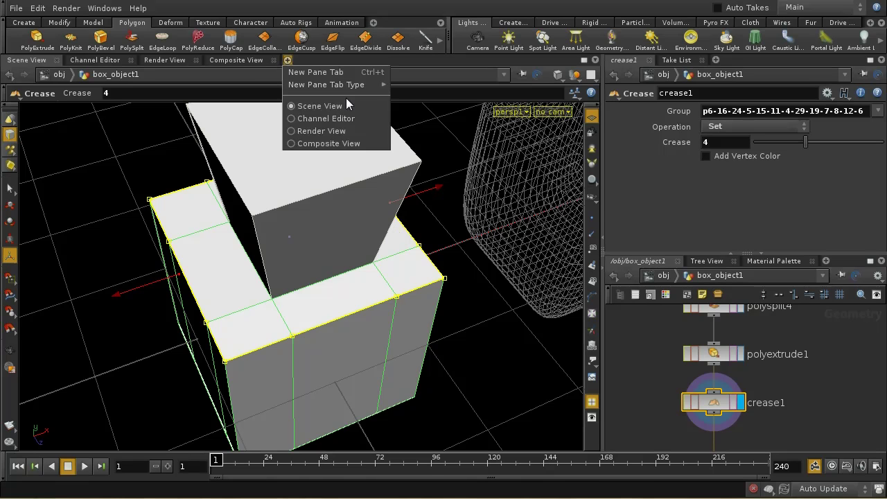
pyautogui.moveTo(348, 89)
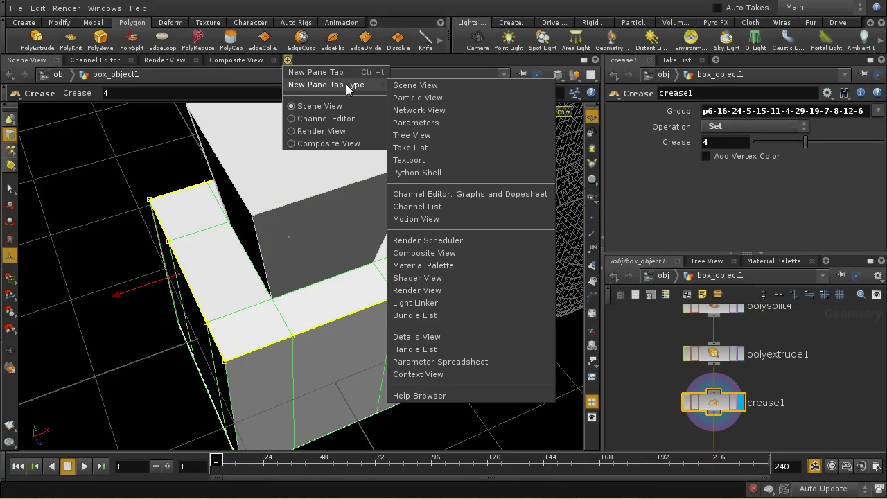
pyautogui.click(409, 337)
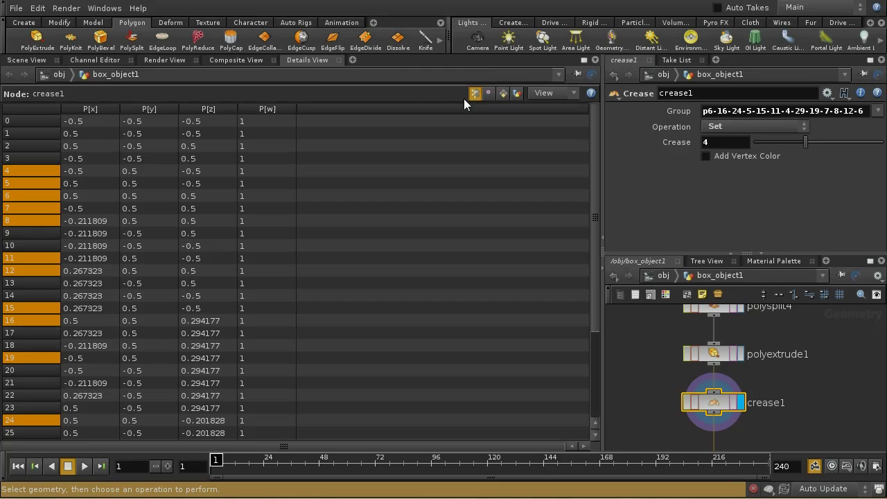
pyautogui.click(488, 93)
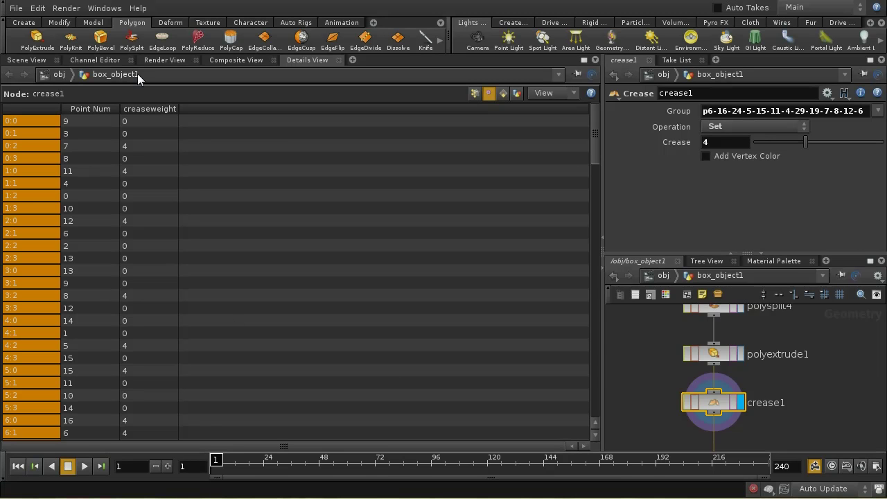
pyautogui.click(41, 58)
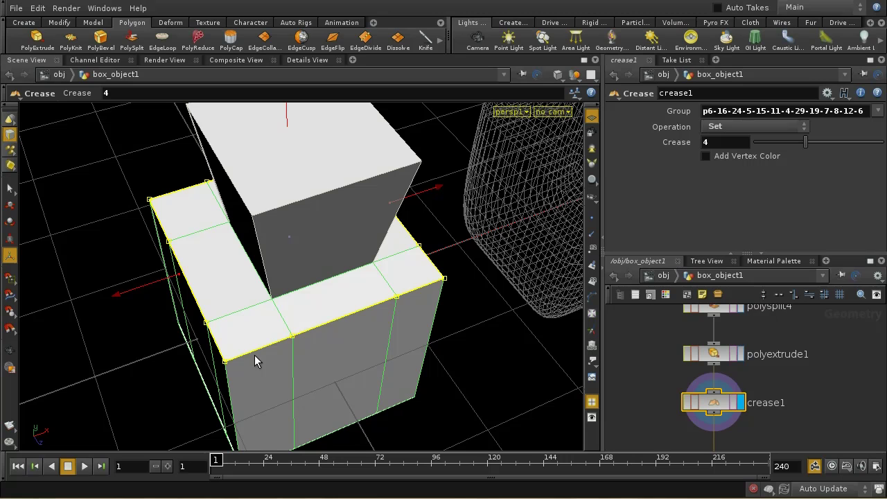
# Select the four edges around the top face of the extruded upper block
pyautogui.press('s')
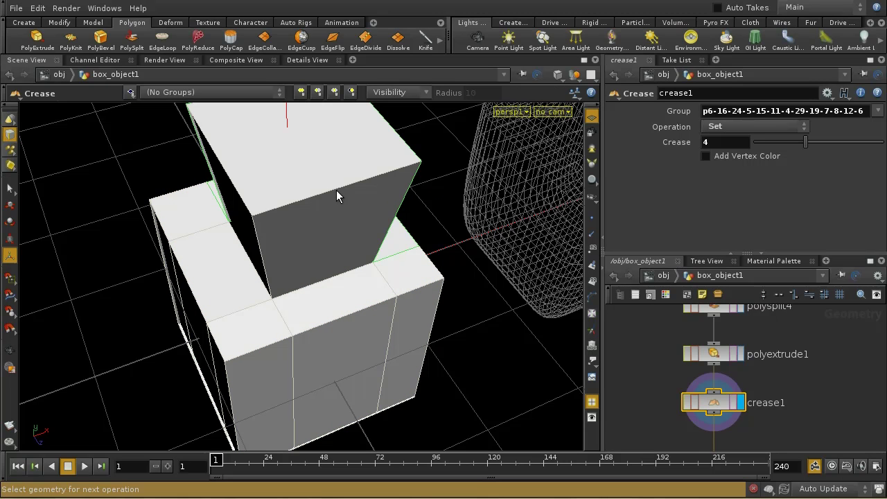
pyautogui.press('s')
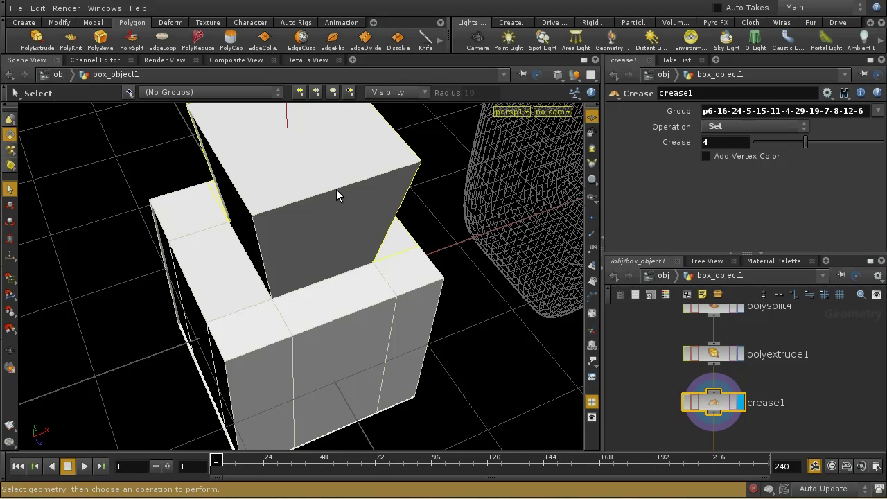
pyautogui.click(336, 193)
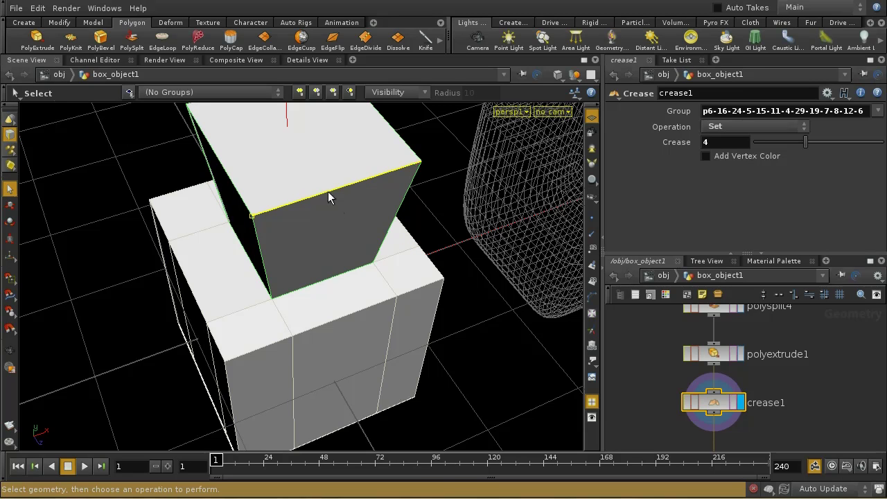
pyautogui.moveTo(328, 191); pyautogui.dragTo(277, 259)
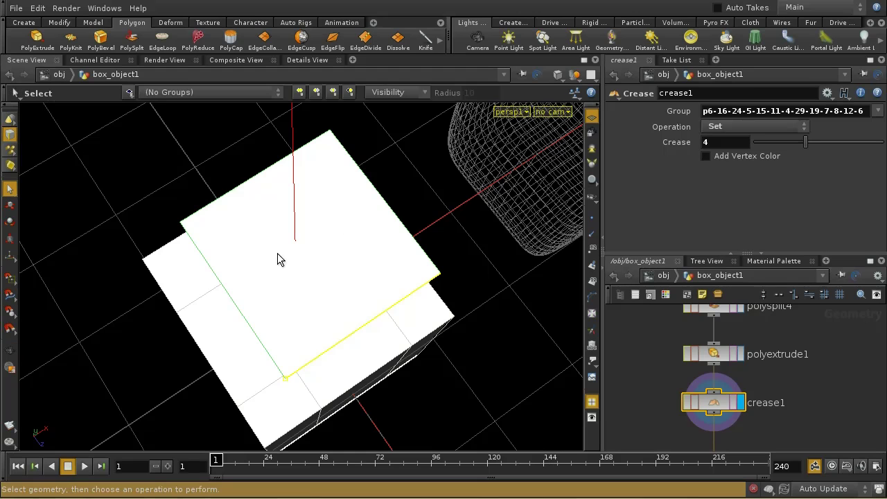
pyautogui.keyDown('shift'); pyautogui.click(233, 302); pyautogui.keyUp('shift')
pyautogui.keyDown('shift'); pyautogui.click(243, 192); pyautogui.keyUp('shift')
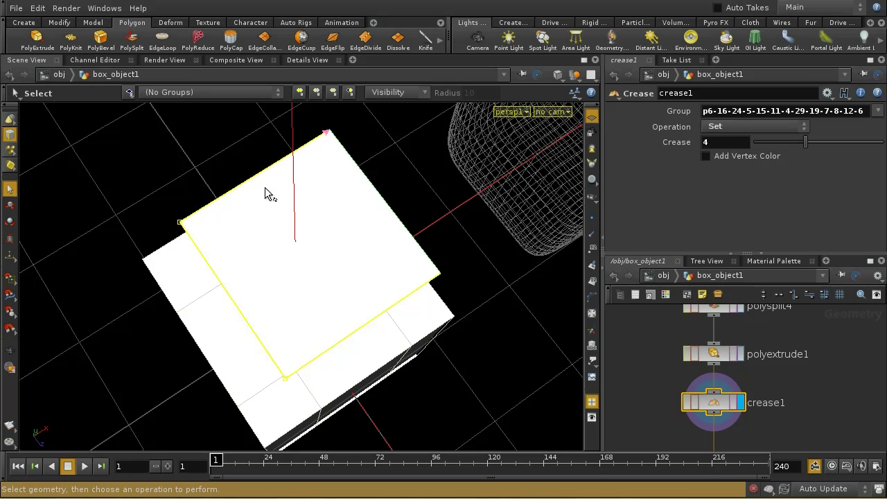
pyautogui.keyDown('shift'); pyautogui.click(390, 210); pyautogui.keyUp('shift')
pyautogui.moveTo(472, 279); pyautogui.dragTo(419, 201)
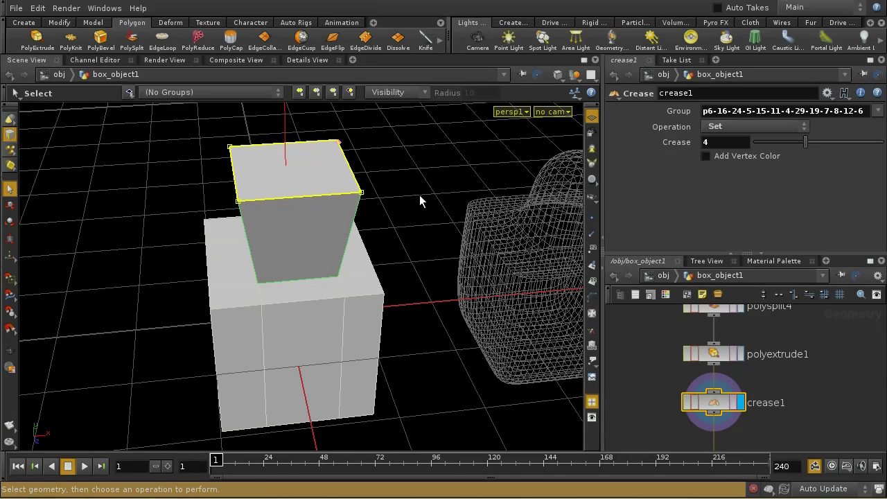
# Add a second Crease to the selected top edges with the operation Set
pyautogui.press('Tab')
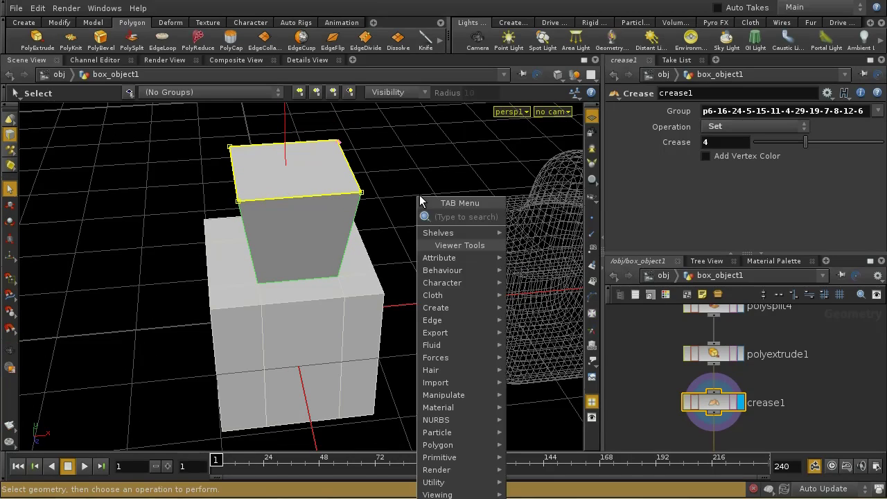
pyautogui.write('cre')
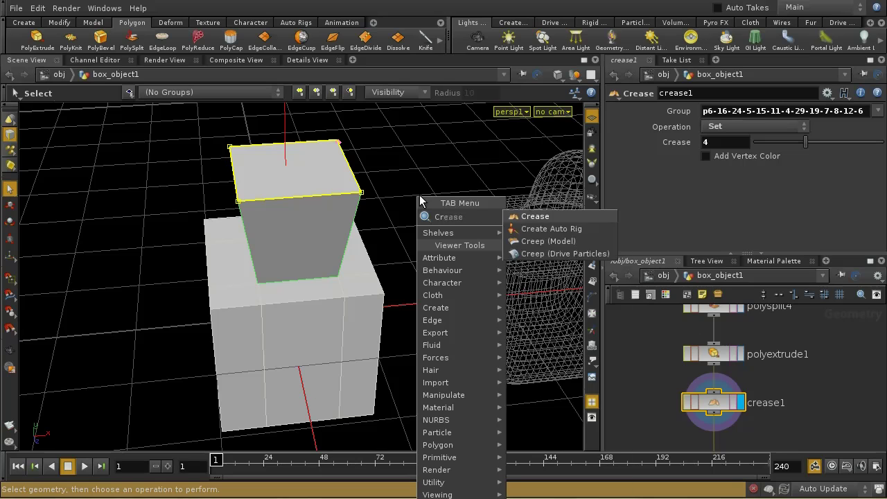
pyautogui.click(527, 216)
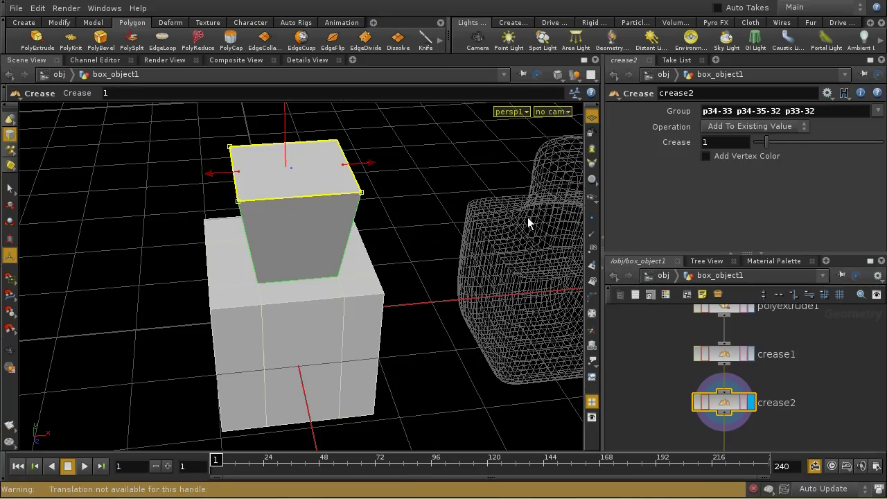
pyautogui.click(722, 127)
pyautogui.click(724, 154)
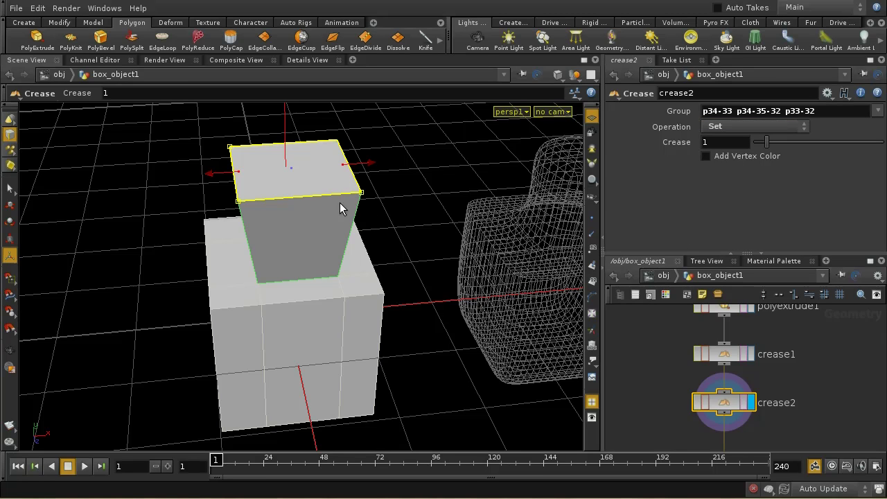
# Try a crease value of 10 on crease2 in the render view, then settle on 5.4
pyautogui.click(172, 59)
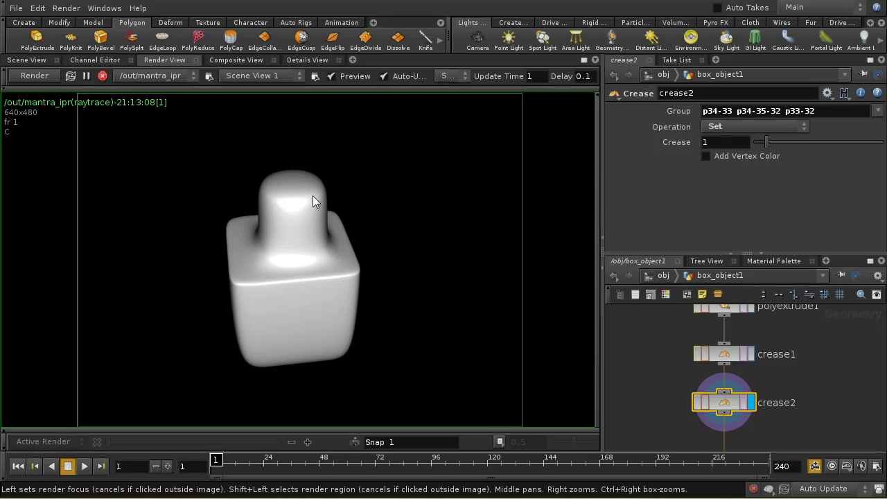
pyautogui.moveTo(768, 140); pyautogui.dragTo(884, 144)
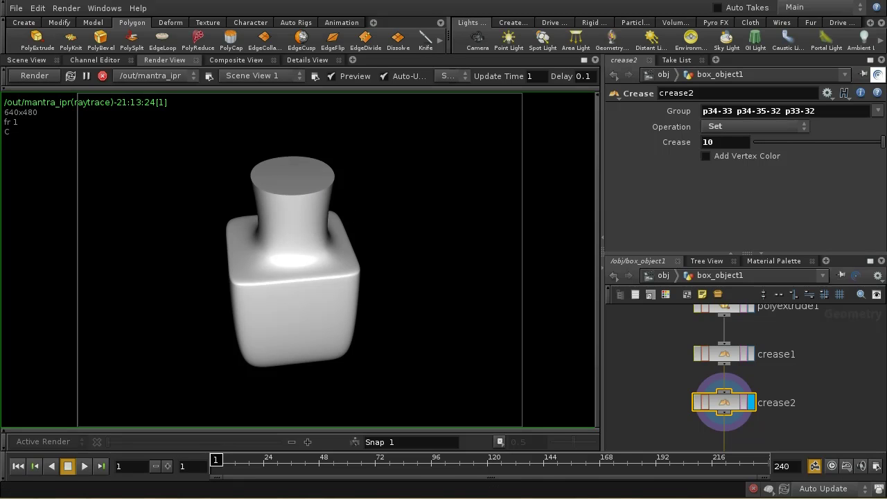
pyautogui.moveTo(882, 142); pyautogui.dragTo(823, 142)
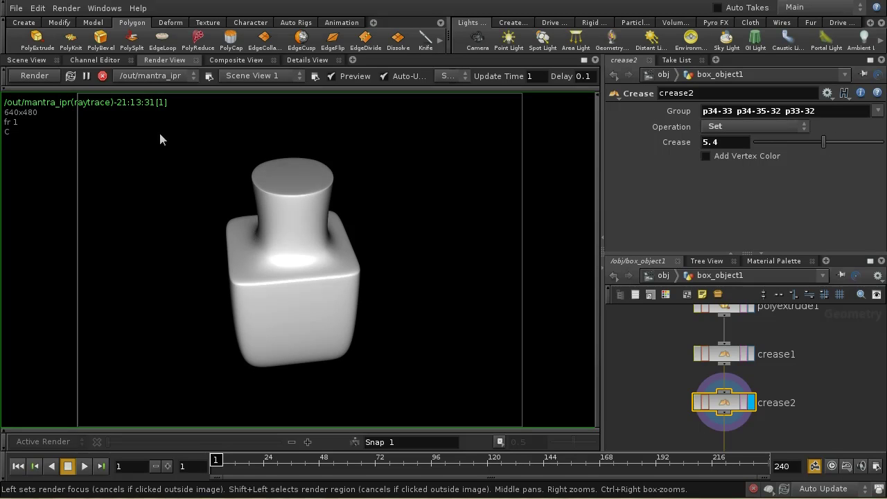
# Go back up to the object level, hide box_object1 in the scene and tidy the network layout
pyautogui.click(34, 60)
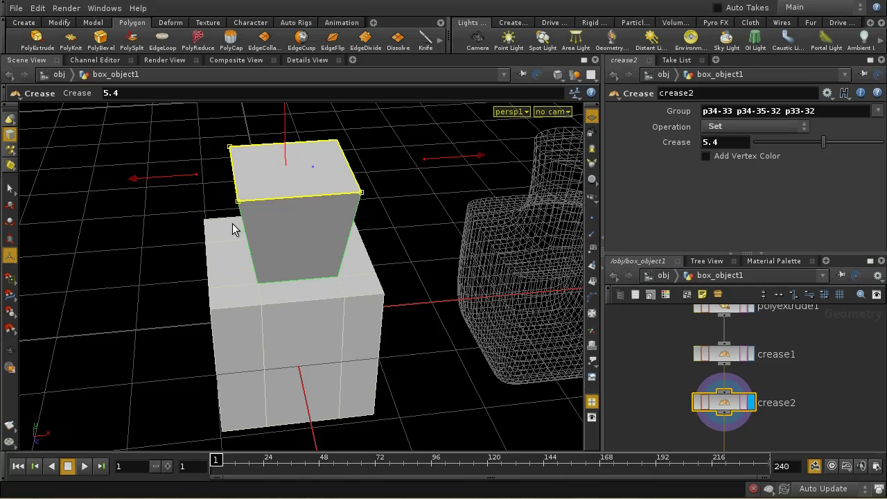
pyautogui.click(659, 275)
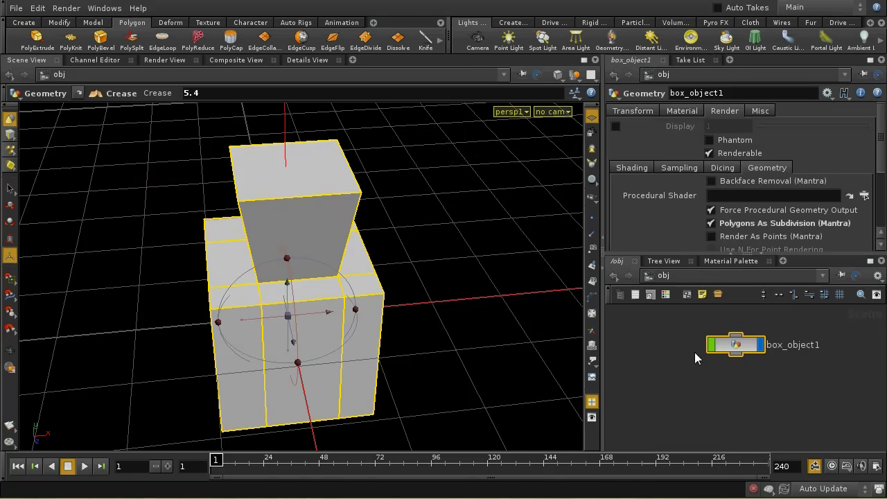
pyautogui.click(760, 344)
pyautogui.press('l')
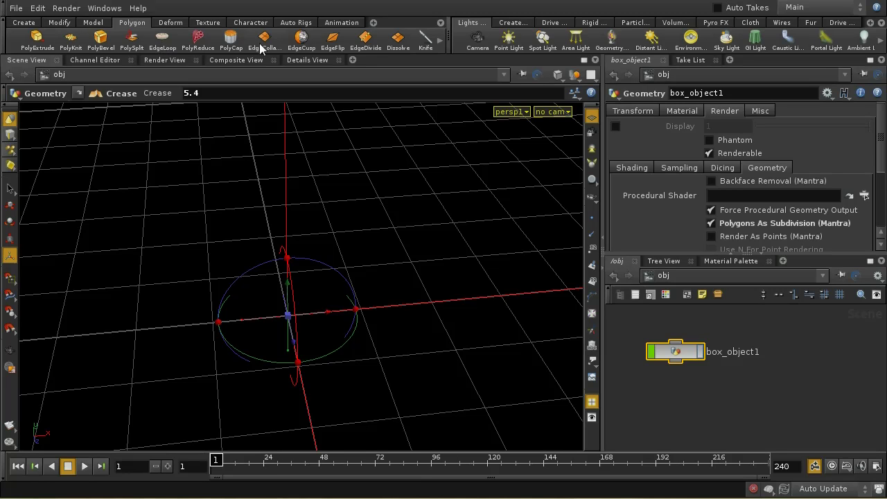
# Create a tube at the origin, set its primitive type to Polygon and enable its end caps
pyautogui.click(33, 23)
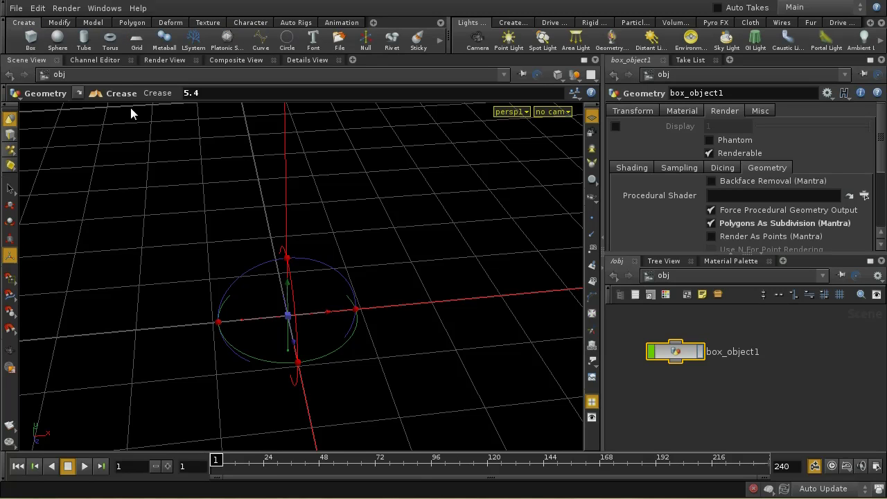
pyautogui.click(86, 41)
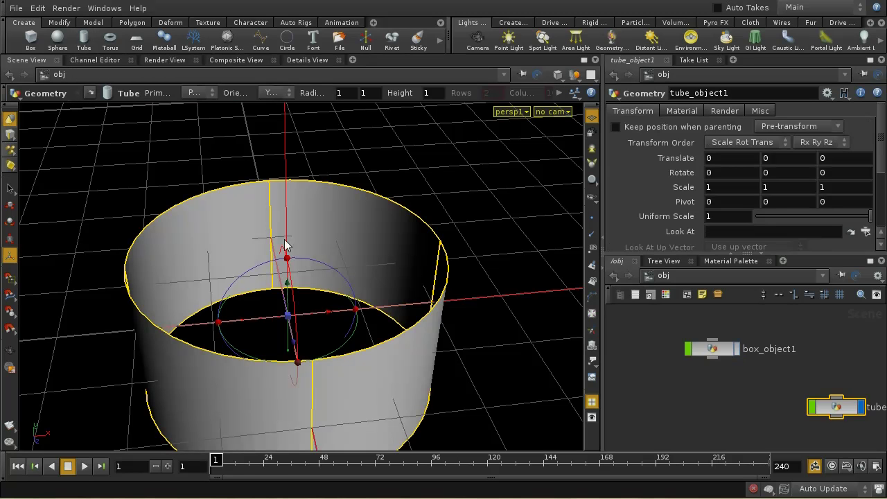
pyautogui.doubleClick(842, 407)
pyautogui.click(729, 126)
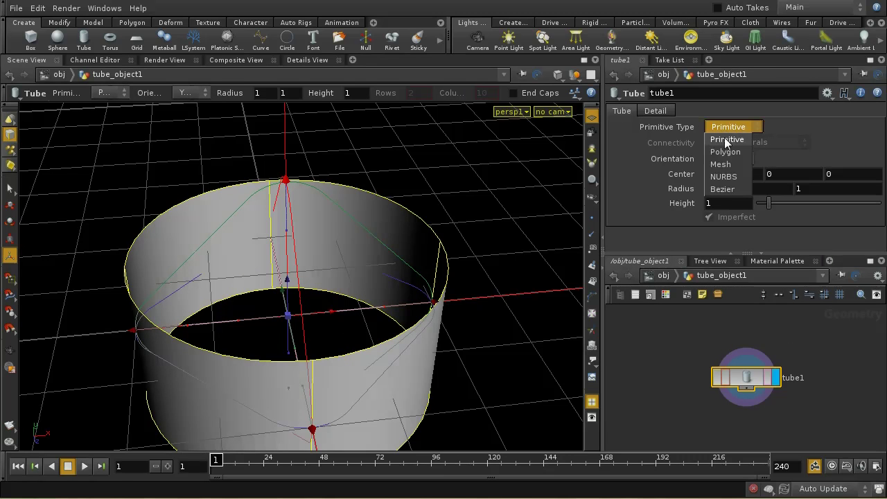
pyautogui.click(728, 149)
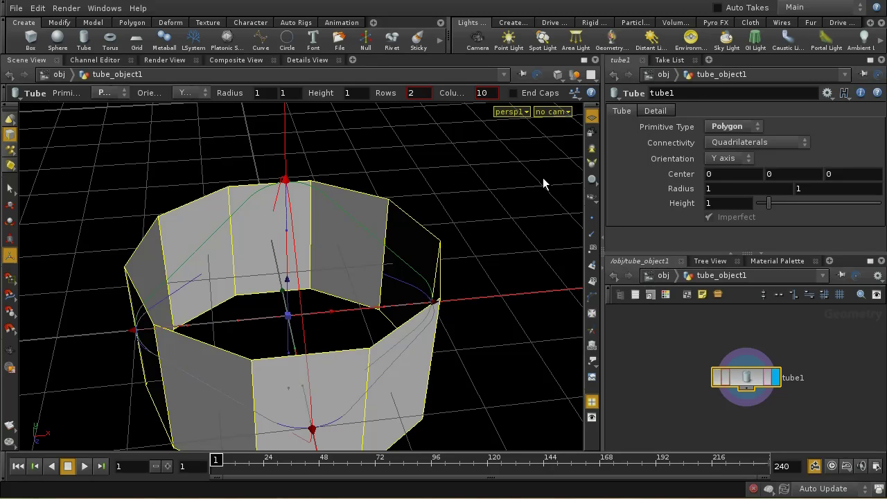
pyautogui.click(659, 111)
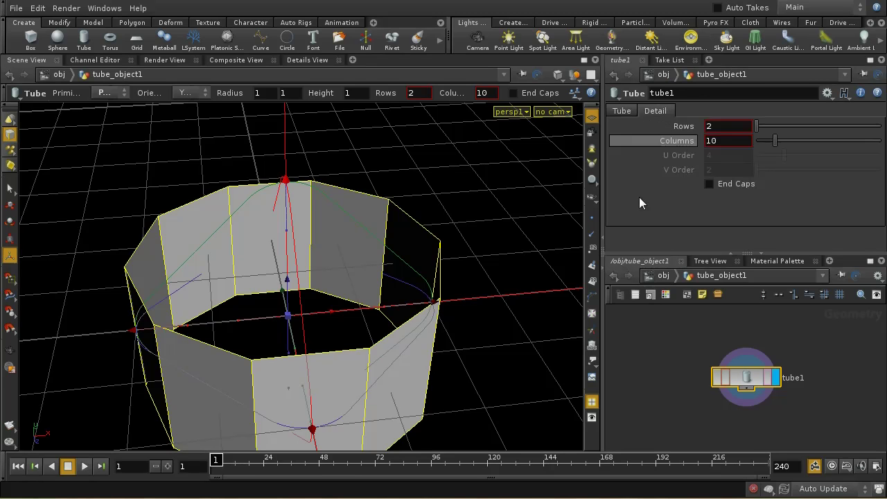
pyautogui.click(709, 184)
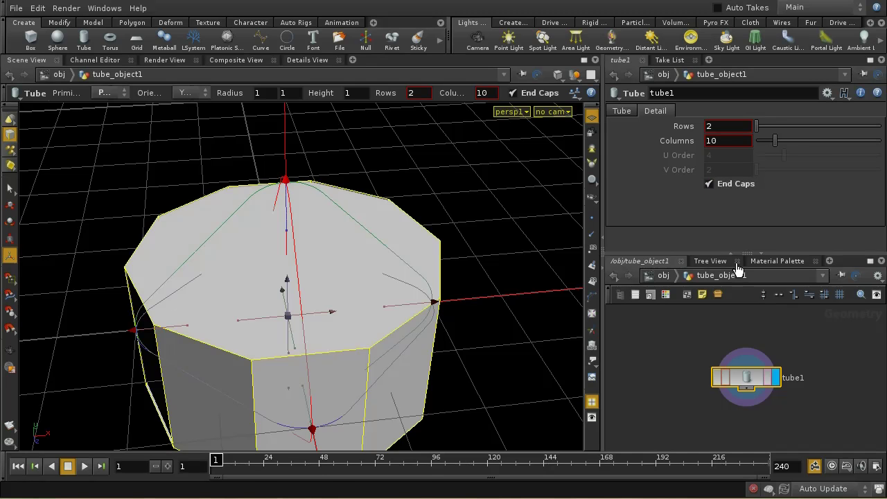
pyautogui.press('space')
pyautogui.moveTo(474, 254); pyautogui.dragTo(473, 298, button='right')
# Add a Subdivide node below tube1 with a depth of 2 and inspect the cap edges from several angles
pyautogui.click(746, 377)
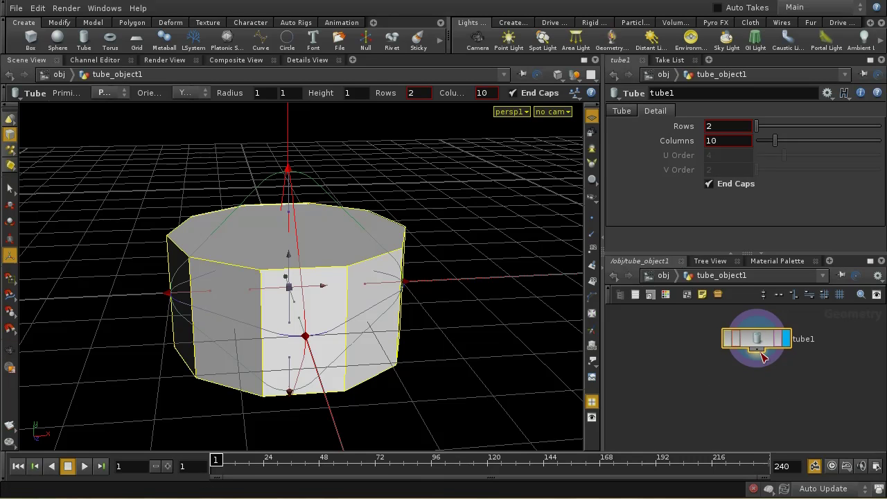
pyautogui.press('Tab')
pyautogui.write('sub')
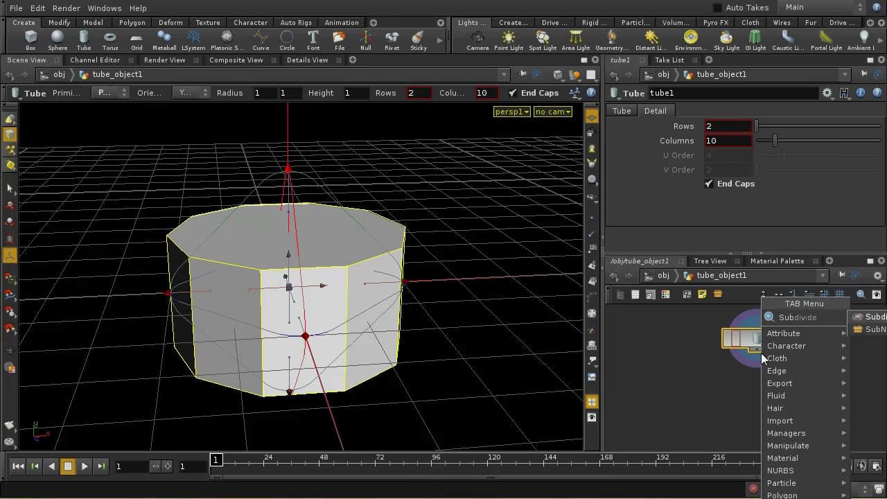
pyautogui.click(861, 322)
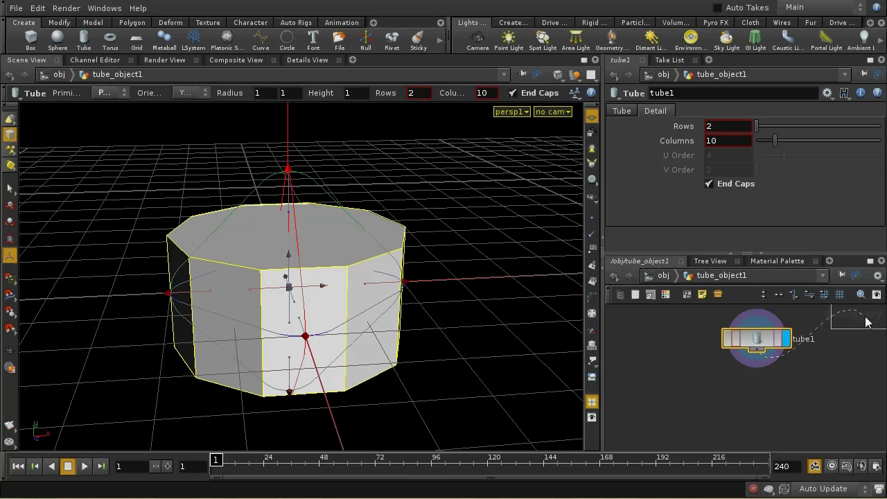
pyautogui.click(752, 387)
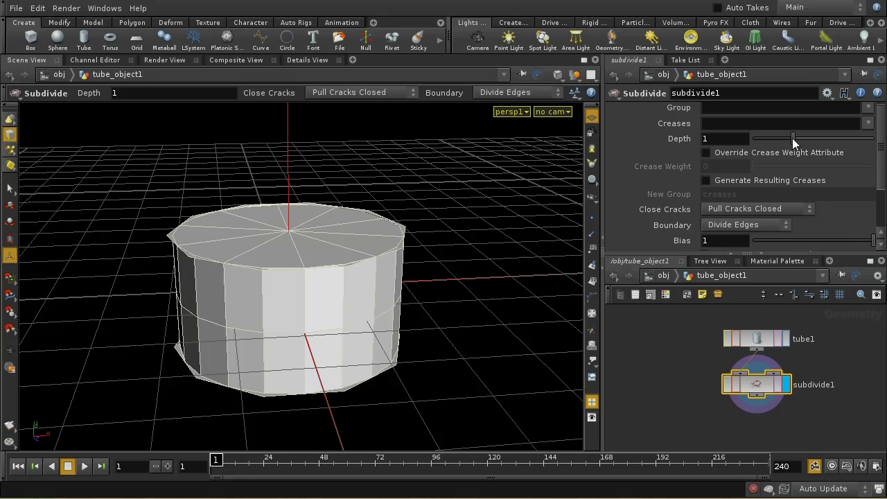
pyautogui.moveTo(804, 137); pyautogui.dragTo(848, 145)
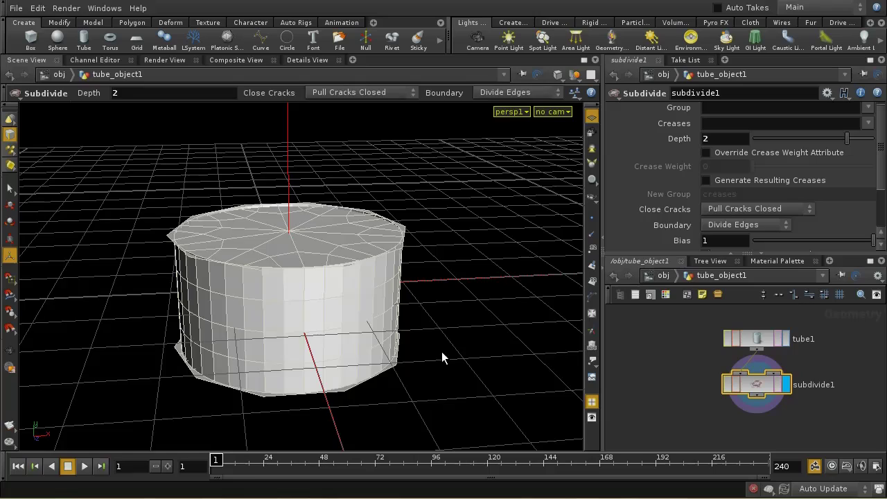
pyautogui.moveTo(441, 351); pyautogui.dragTo(431, 321)
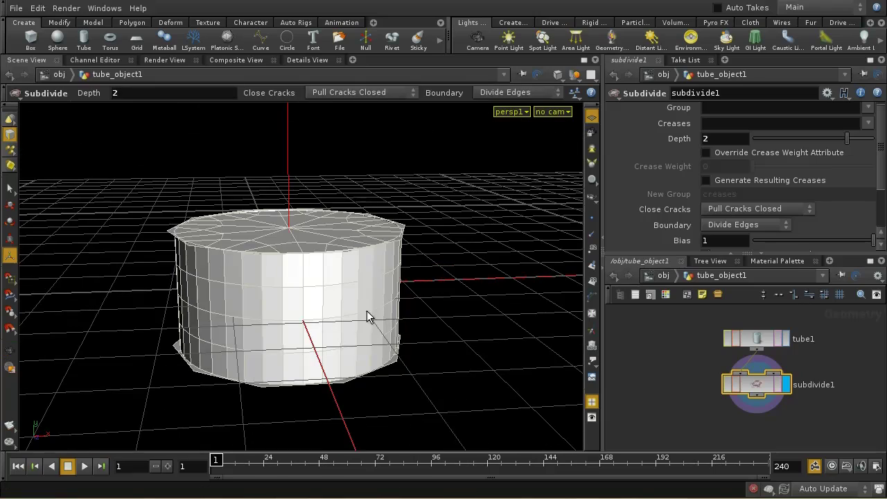
pyautogui.moveTo(365, 303); pyautogui.dragTo(371, 346)
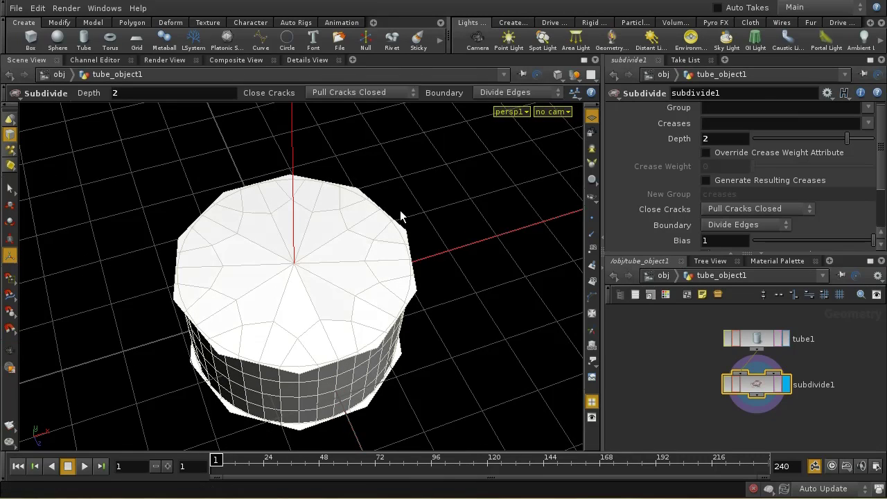
pyautogui.moveTo(490, 353); pyautogui.dragTo(481, 259, button='right')
pyautogui.moveTo(492, 336); pyautogui.dragTo(489, 282)
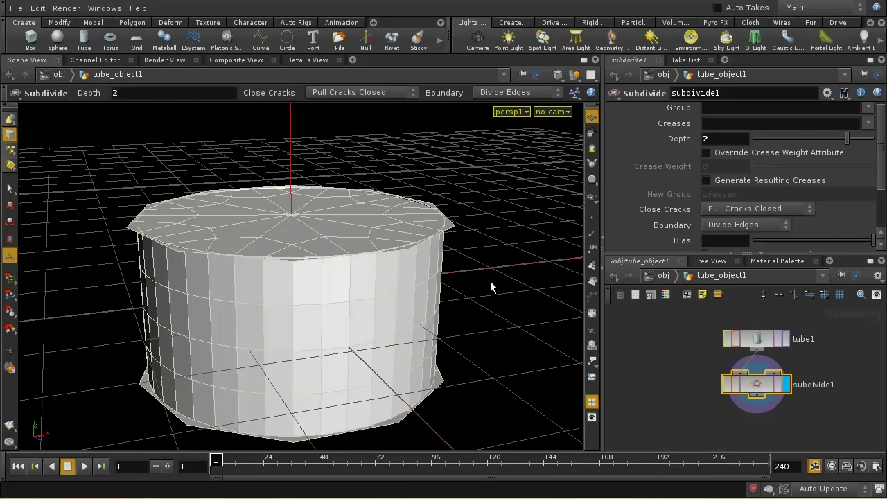
# Display tube1 without subdivision, turn on point numbers and examine the points around the top cap's rim
pyautogui.moveTo(549, 287); pyautogui.dragTo(467, 222)
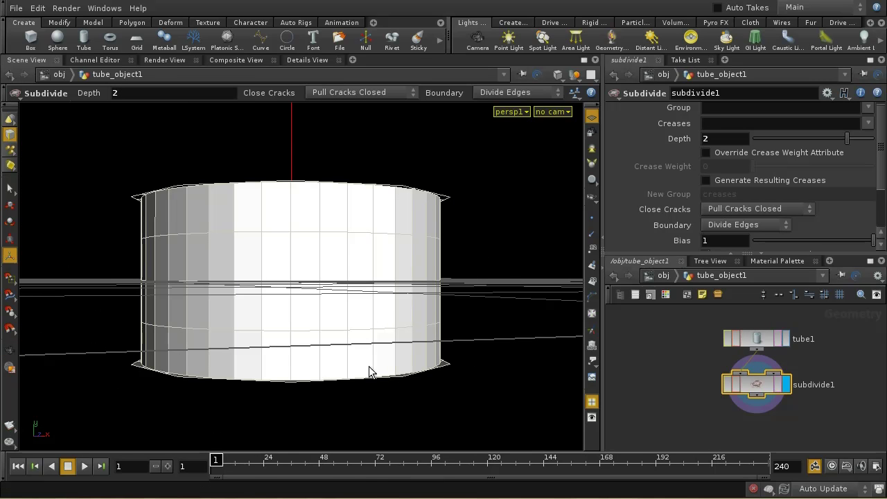
pyautogui.moveTo(395, 402)
pyautogui.mouseDown()
pyautogui.moveTo(396, 385)
pyautogui.moveTo(394, 395)
pyautogui.mouseUp()
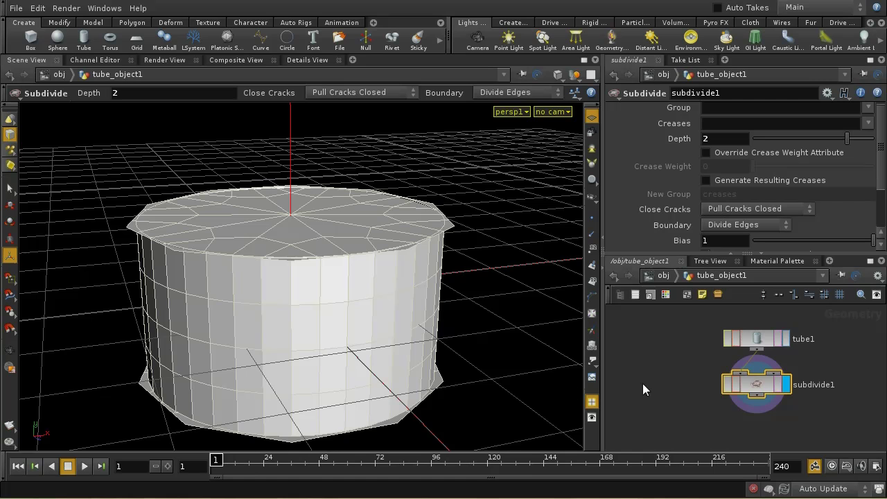
pyautogui.click(788, 339)
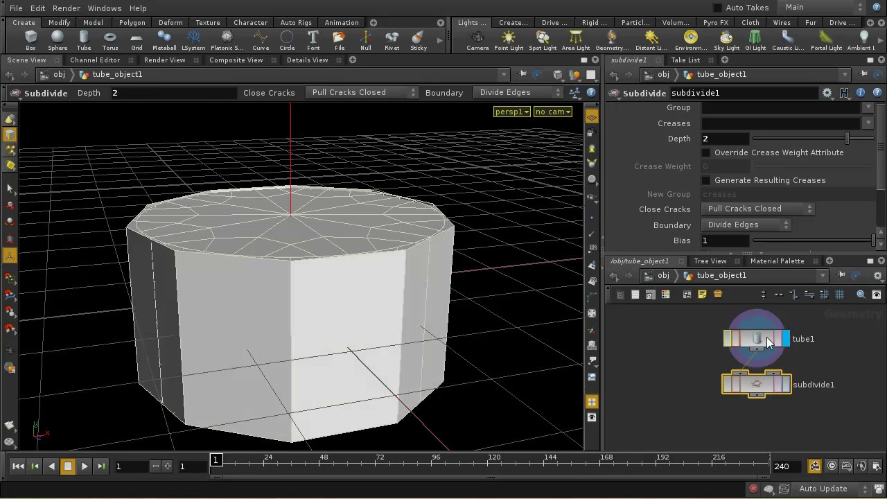
pyautogui.click(766, 337)
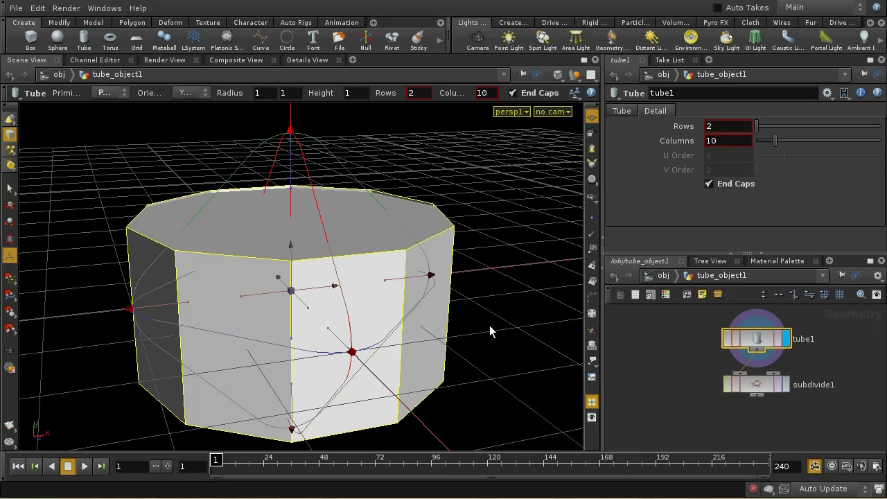
pyautogui.click(592, 249)
pyautogui.press('Escape')
pyautogui.moveTo(498, 310); pyautogui.dragTo(499, 178, button='right')
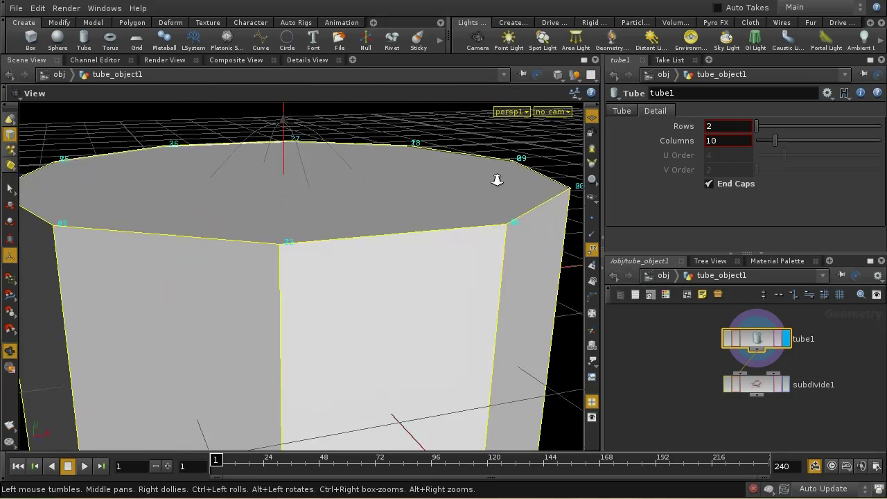
pyautogui.moveTo(499, 188); pyautogui.dragTo(510, 202)
pyautogui.press('Return')
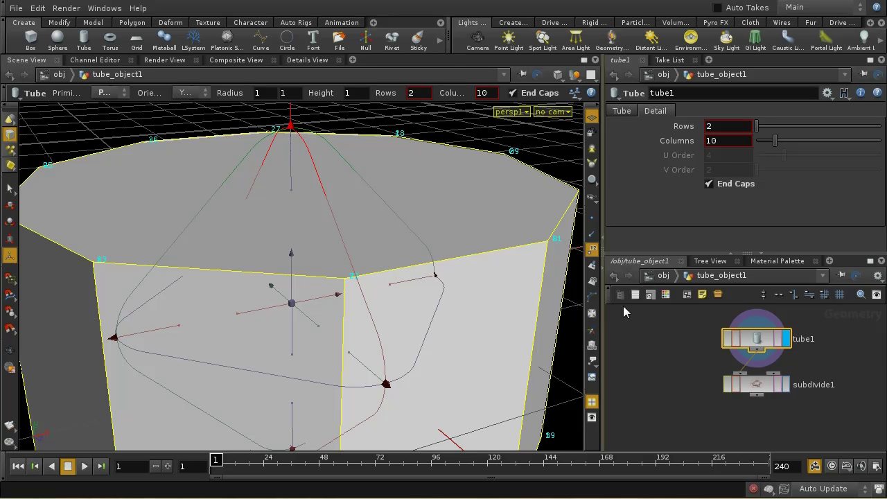
# Insert a Fuse node between tube1 and subdivide1, then display subdivide1 and inspect the smoothed shape
pyautogui.moveTo(761, 384); pyautogui.dragTo(760, 422)
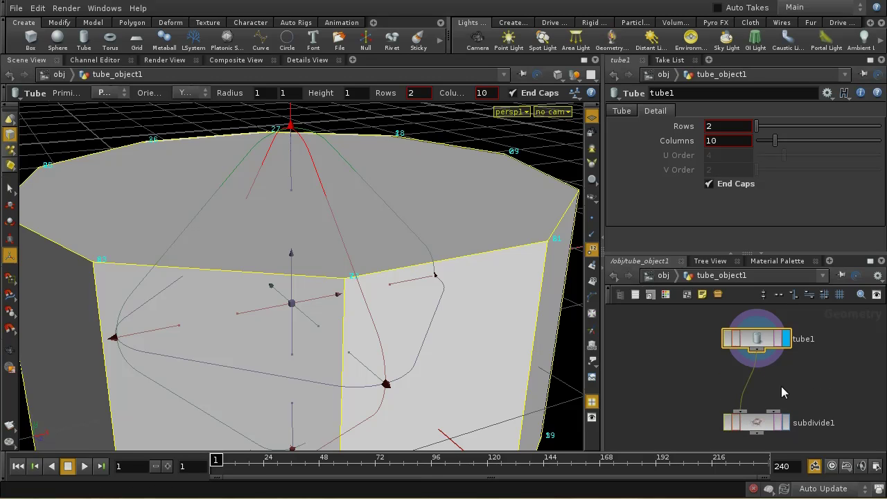
pyautogui.press('Tab')
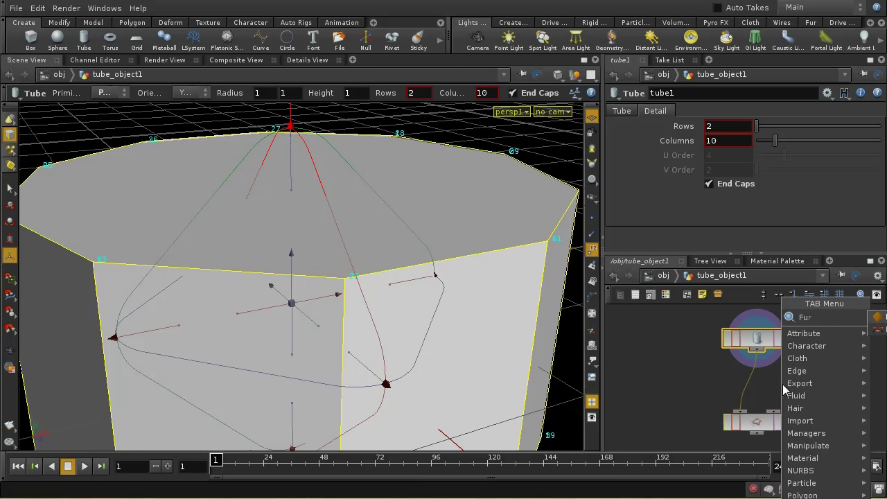
pyautogui.write('fuse')
pyautogui.press('Return')
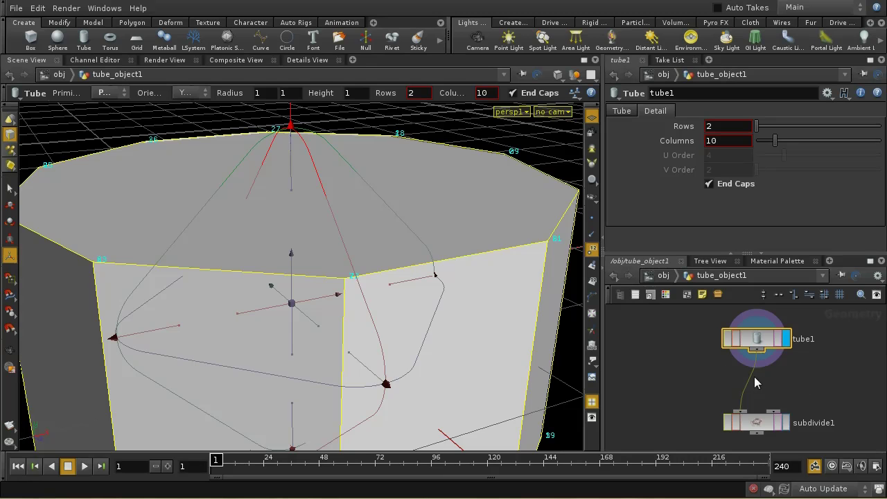
pyautogui.click(753, 376)
pyautogui.click(786, 422)
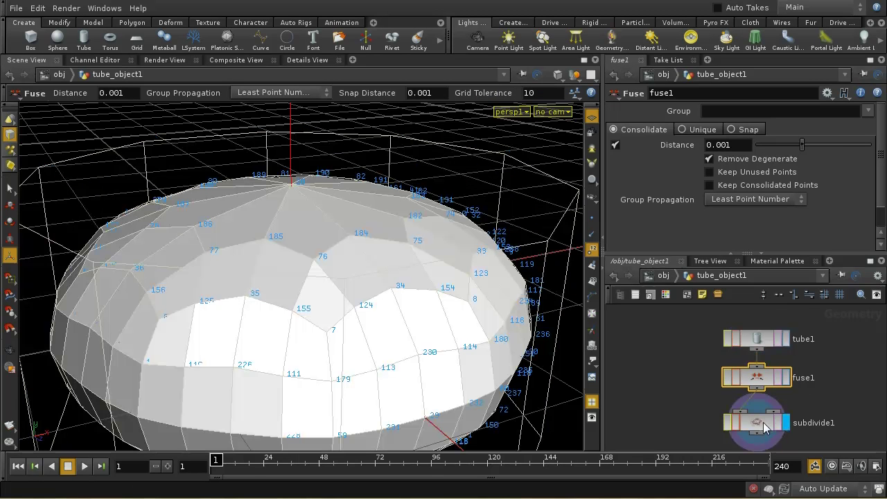
pyautogui.press('Escape')
pyautogui.moveTo(394, 279); pyautogui.dragTo(352, 264)
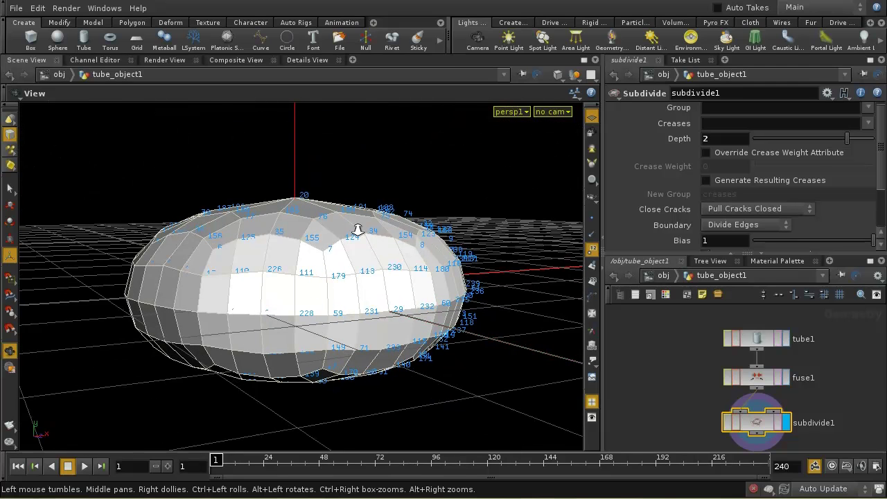
pyautogui.press('Return')
# Make room below fuse1, display it and select the edge loops around the tube's top and bottom caps
pyautogui.moveTo(803, 398); pyautogui.dragTo(801, 359, button='middle')
pyautogui.moveTo(766, 387); pyautogui.dragTo(768, 441)
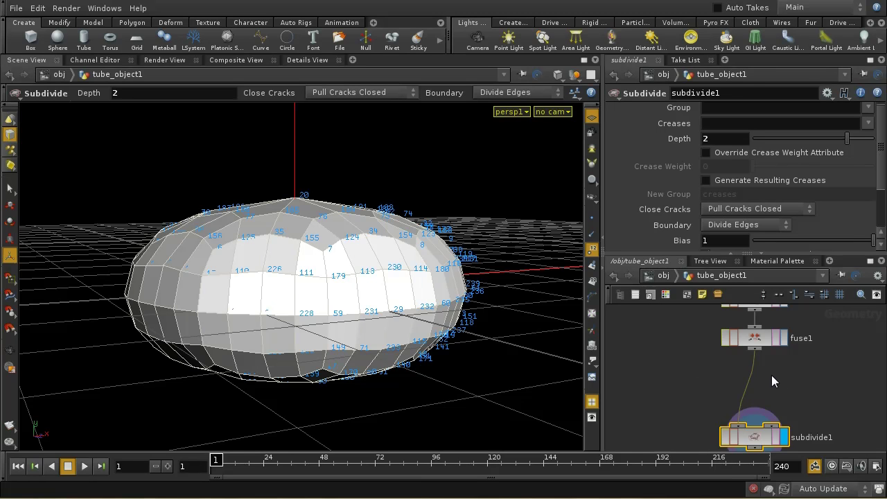
pyautogui.click(784, 337)
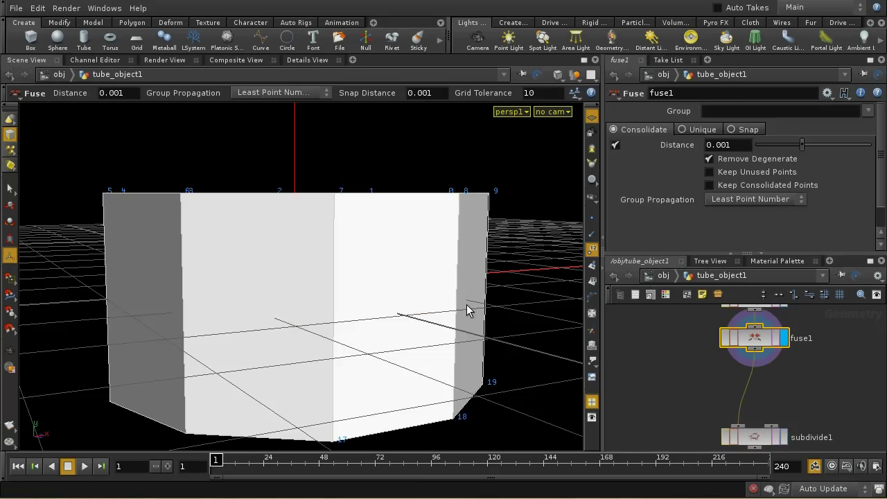
pyautogui.press('s')
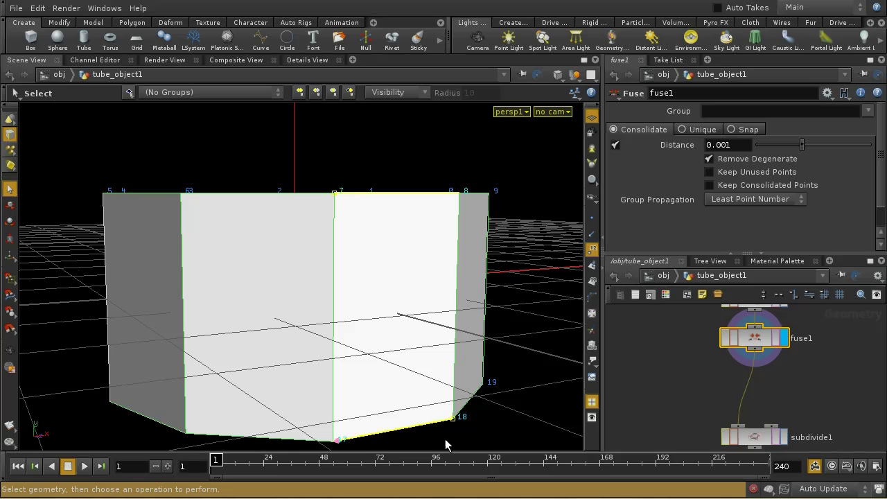
pyautogui.press('Escape')
pyautogui.moveTo(443, 374); pyautogui.dragTo(426, 344)
pyautogui.press('s')
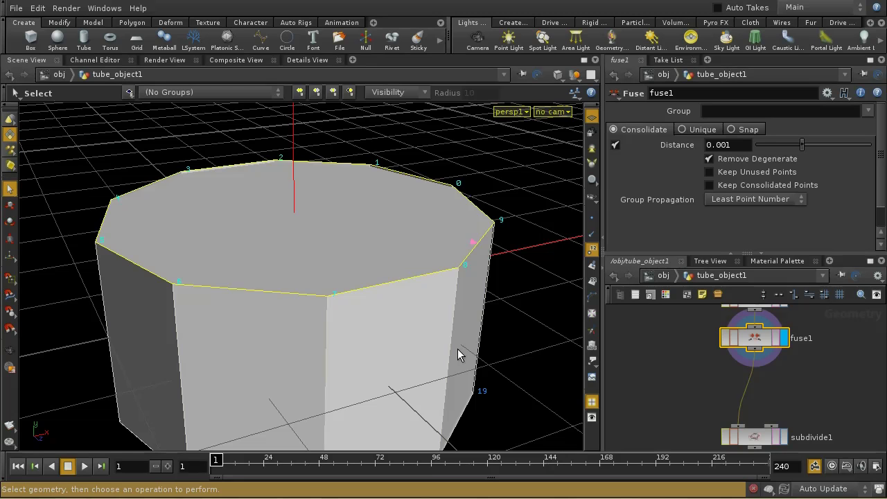
pyautogui.moveTo(457, 348); pyautogui.dragTo(342, 290)
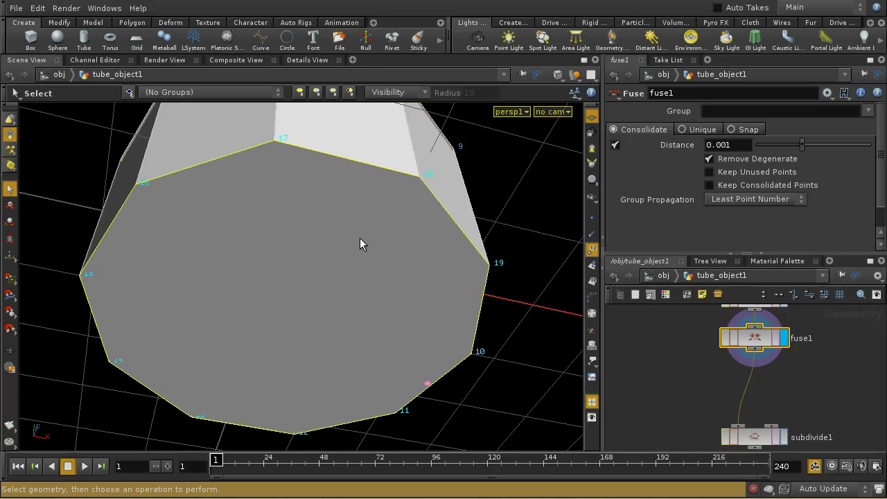
pyautogui.moveTo(505, 166); pyautogui.dragTo(505, 312)
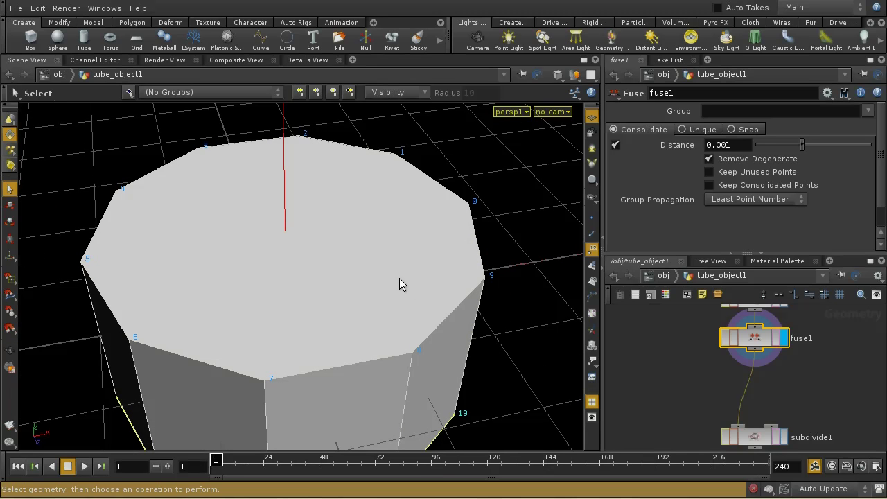
pyautogui.click(466, 286)
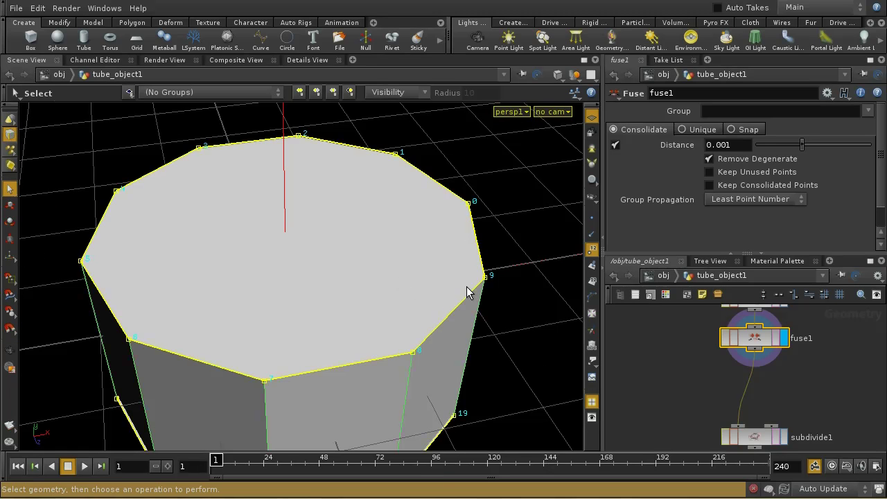
# Add a Crease node on the selected cap edges with a crease value of 7.58
pyautogui.press('Tab')
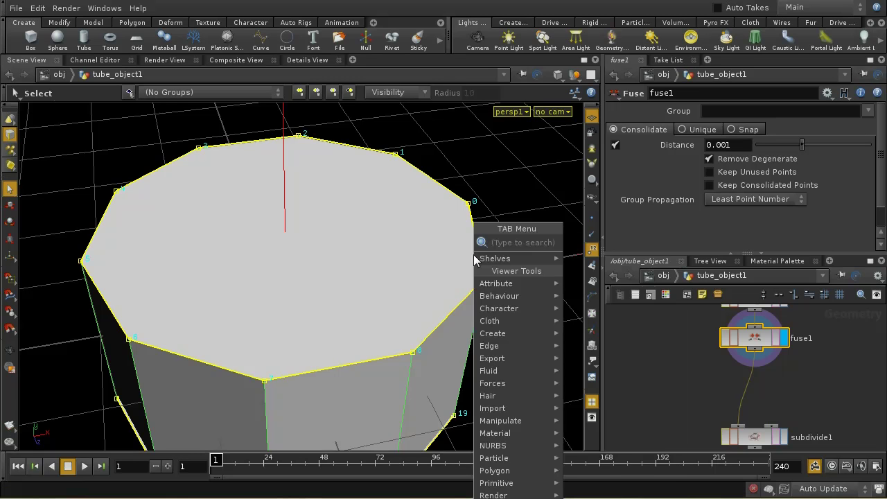
pyautogui.write('cre')
pyautogui.click(612, 244)
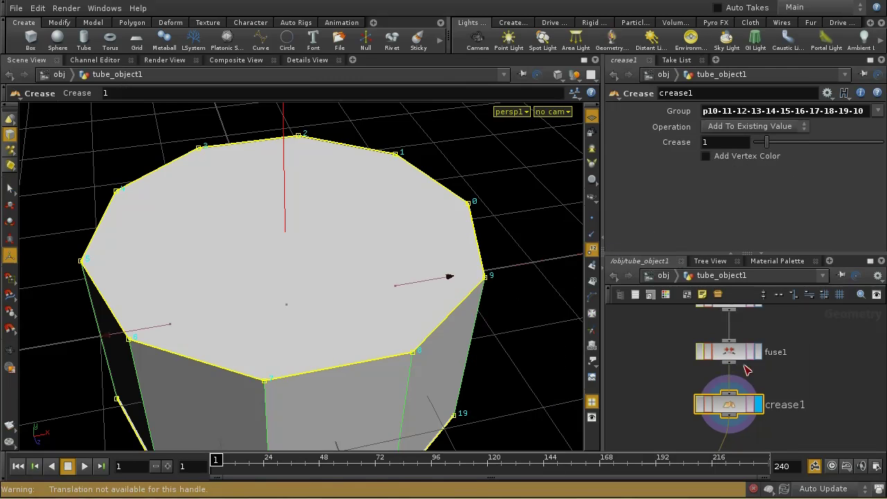
pyautogui.moveTo(767, 143); pyautogui.dragTo(854, 149)
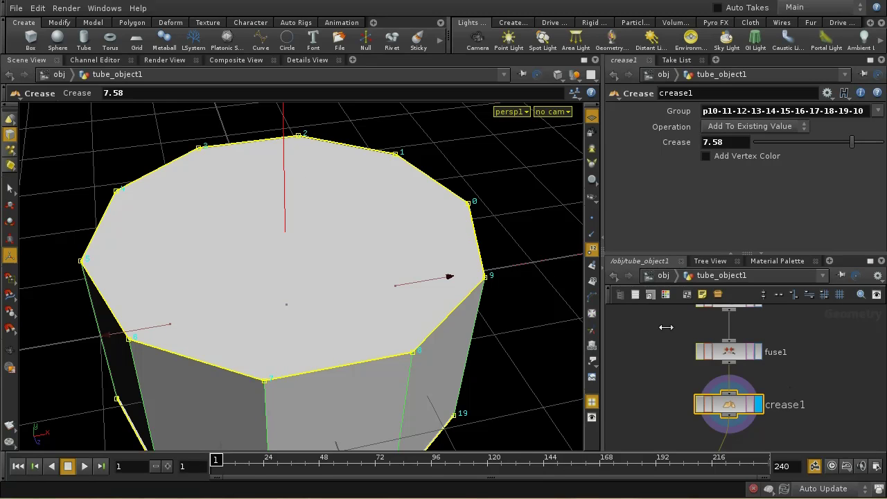
# Display subdivide1 below crease1 and examine the creased tube from above and in the render view
pyautogui.press('Tab')
pyautogui.write('subdivide')
pyautogui.press('Return')
pyautogui.click(720, 401)
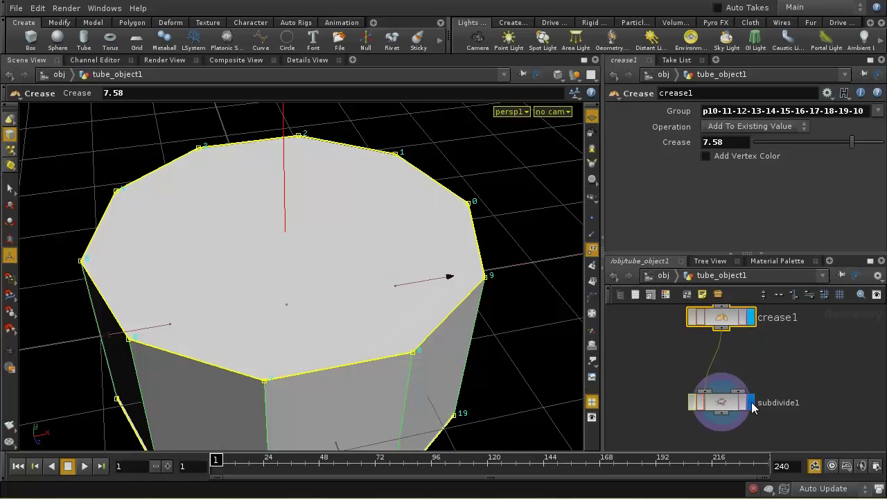
pyautogui.click(752, 403)
pyautogui.press('Escape')
pyautogui.moveTo(400, 341); pyautogui.dragTo(340, 360)
pyautogui.press('Return')
pyautogui.press('Escape')
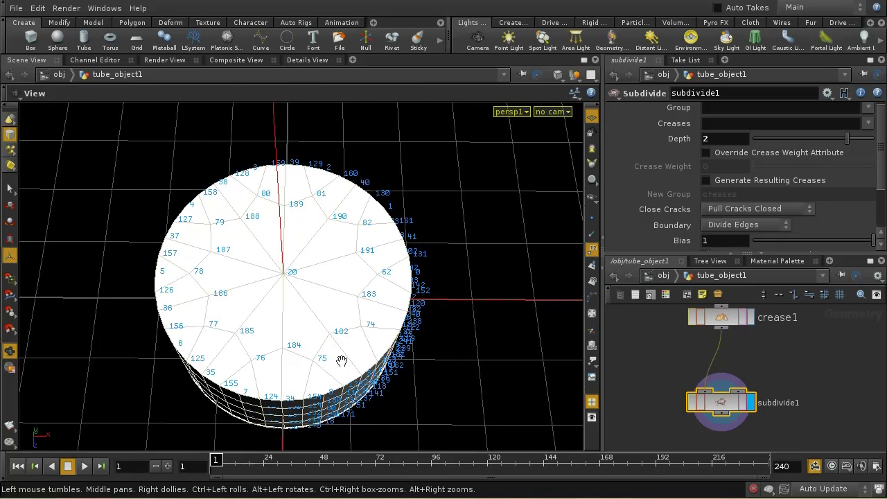
pyautogui.press('Return')
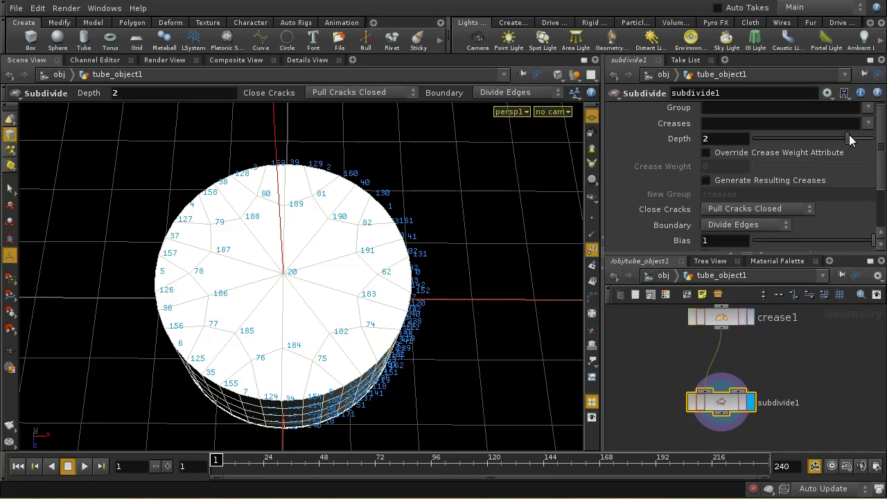
pyautogui.click(164, 61)
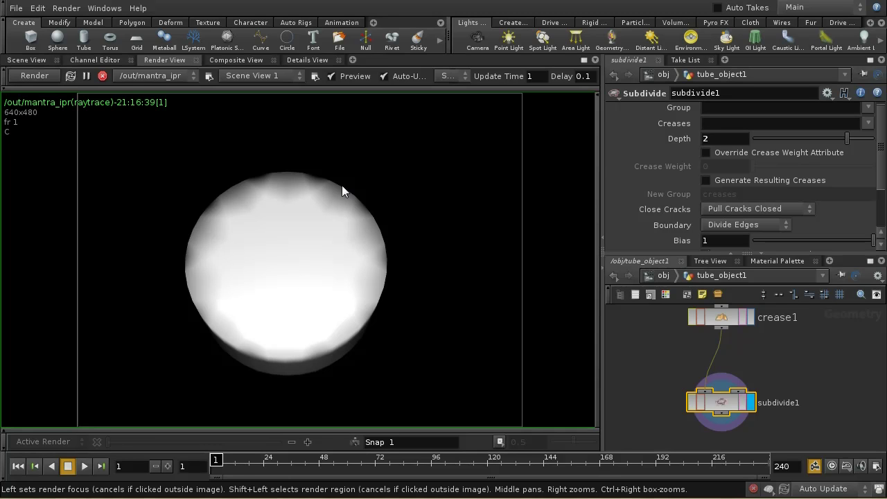
# Switch the displayed node to crease1 so the render uses the unsubdivided tube
pyautogui.moveTo(749, 325); pyautogui.dragTo(754, 349, button='middle')
pyautogui.click(752, 342)
pyautogui.click(730, 342)
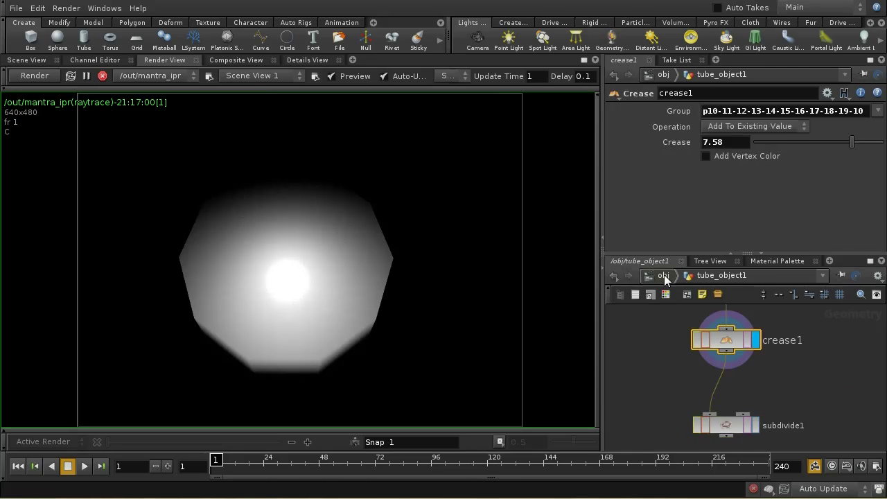
# Try Polygons As Subdivision (Mantra) on tube_object1, compare the render, and turn the option off again
pyautogui.click(664, 275)
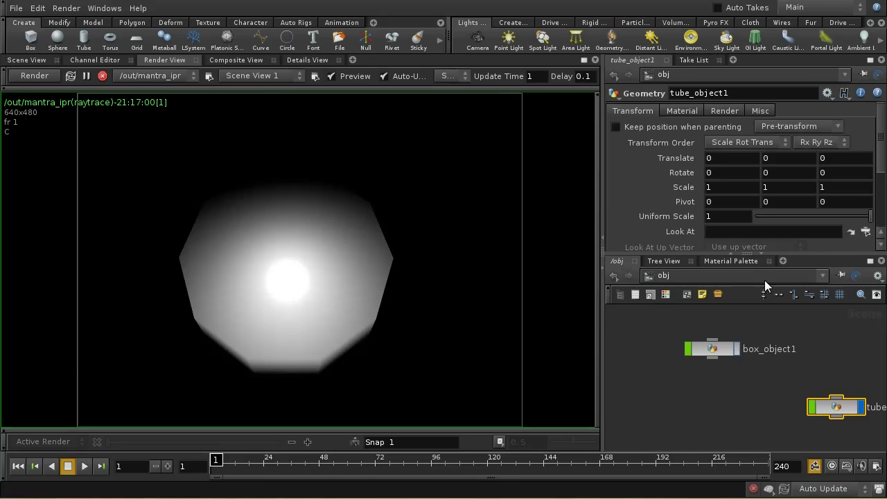
pyautogui.click(725, 112)
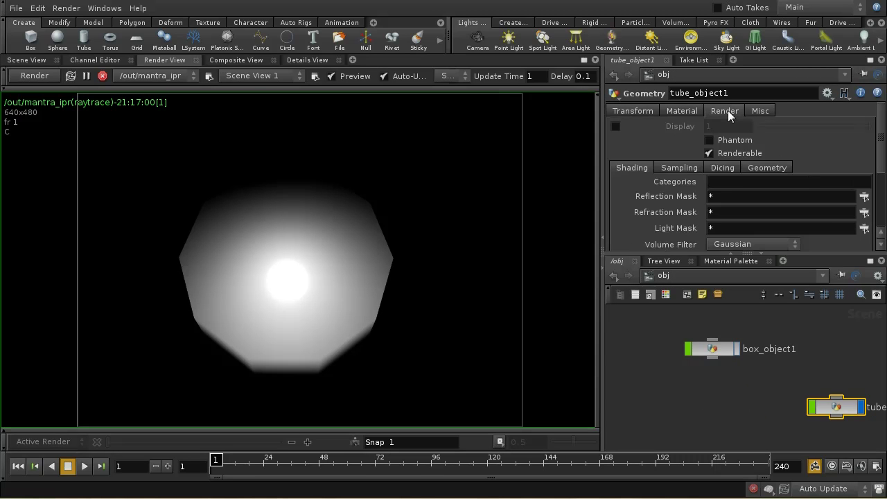
pyautogui.click(755, 169)
pyautogui.click(754, 224)
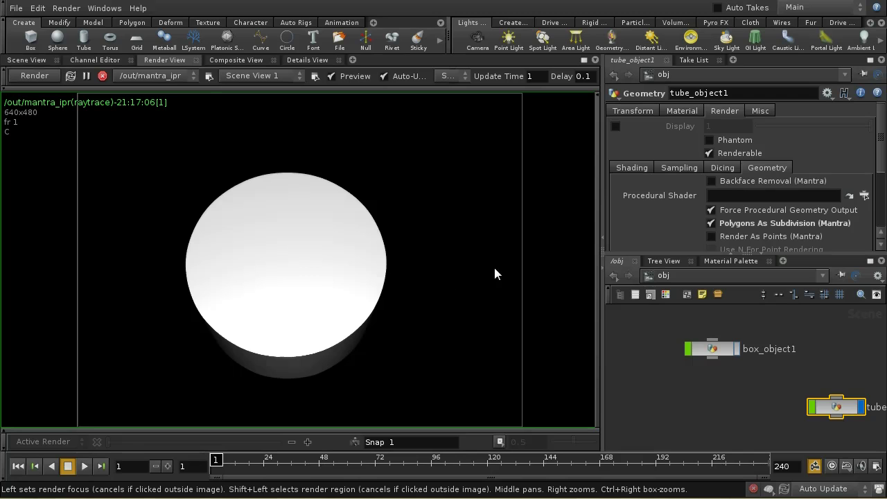
pyautogui.click(710, 223)
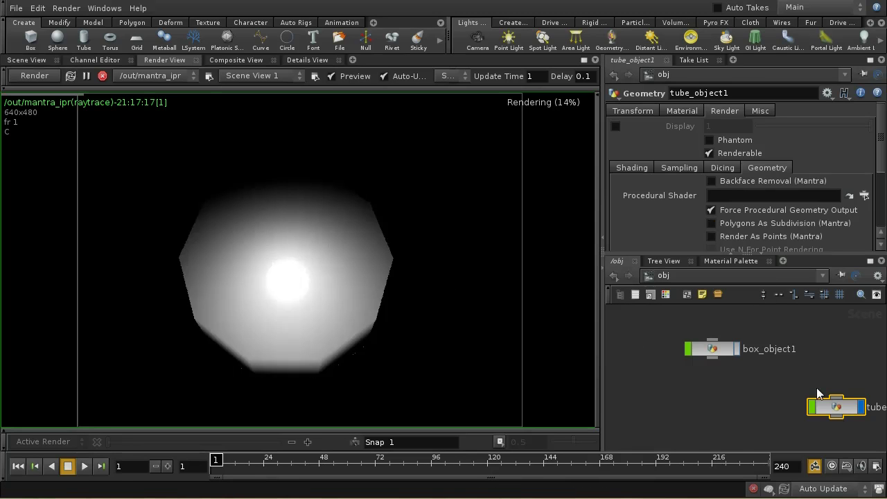
# Go back inside tube_object1 and examine the top cap of the creased tube in the scene view
pyautogui.doubleClick(836, 409)
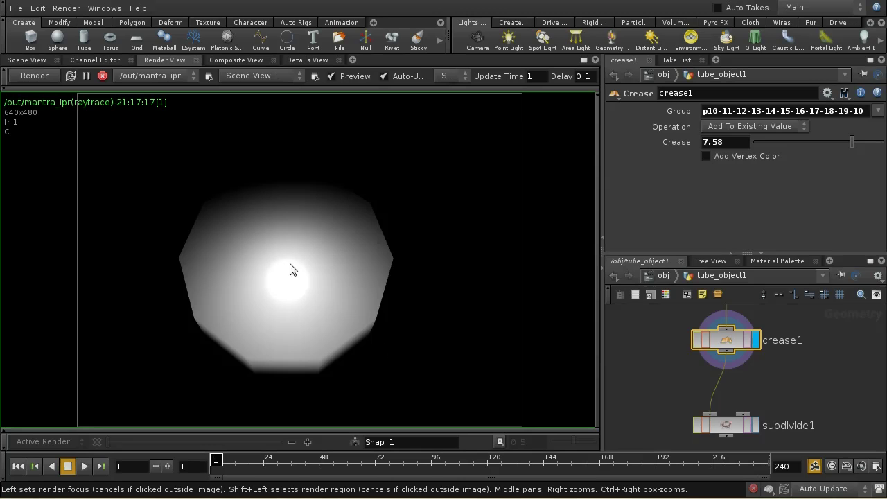
pyautogui.click(31, 60)
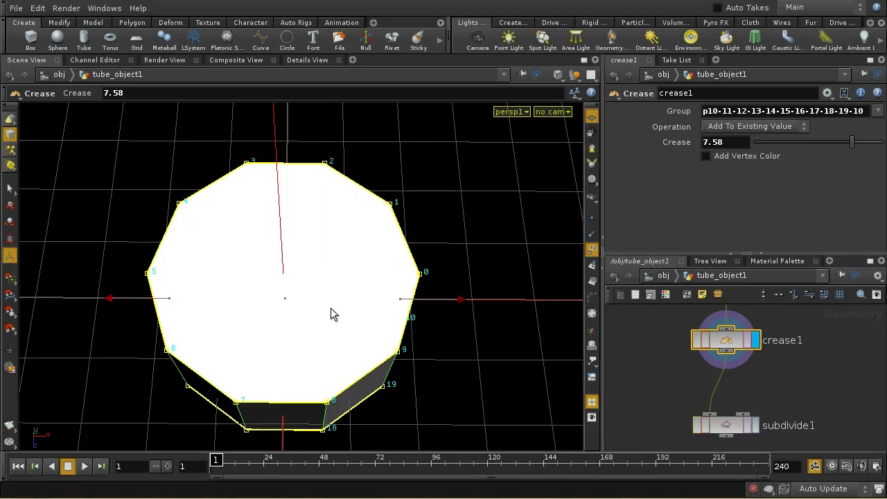
pyautogui.moveTo(344, 317); pyautogui.dragTo(340, 286)
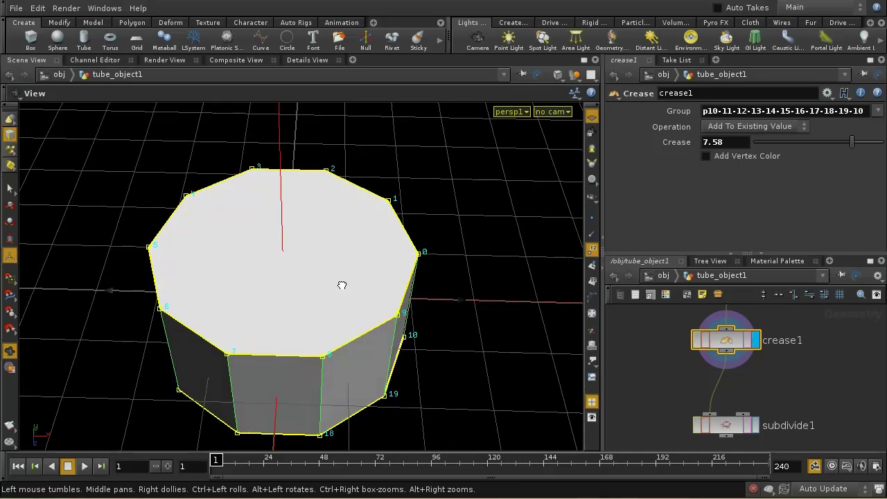
pyautogui.scroll(3, 350, 243)
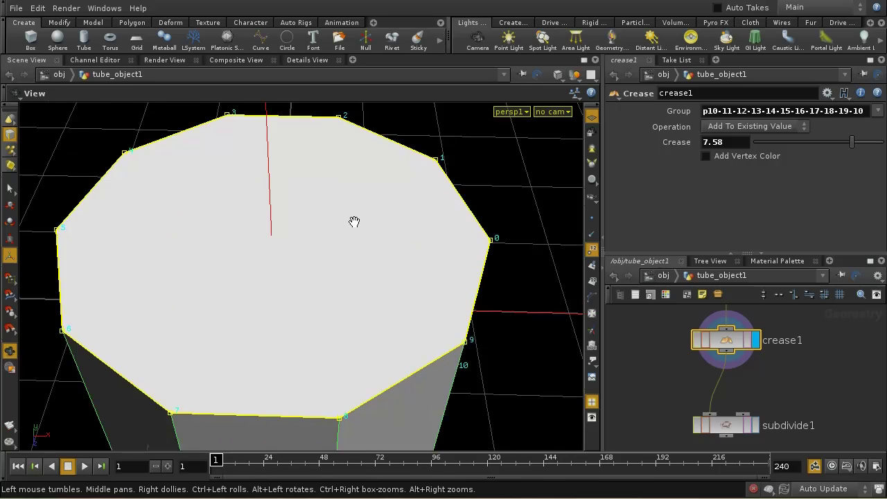
pyautogui.moveTo(354, 214); pyautogui.dragTo(359, 190)
pyautogui.press('Return')
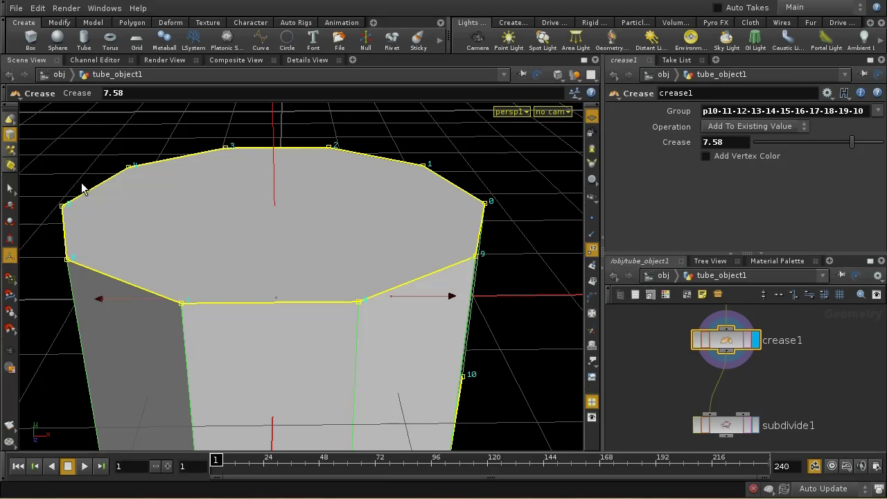
# Examine the creased tube's top cap from above and look over the fuse1 and crease1 nodes in its network
pyautogui.press('Escape')
pyautogui.moveTo(415, 227); pyautogui.dragTo(391, 238)
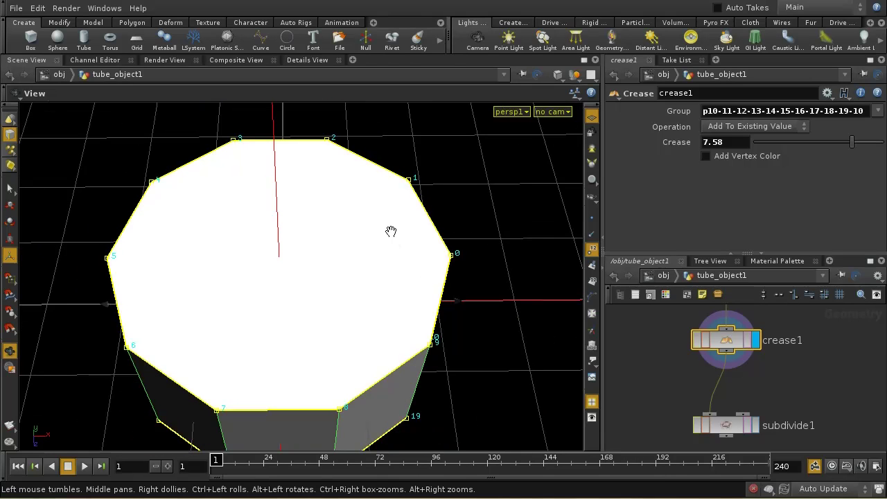
pyautogui.press('Return')
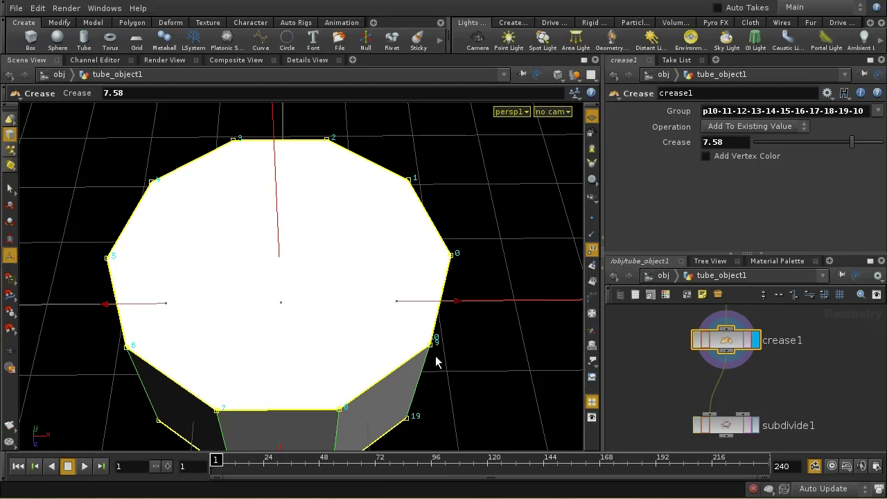
pyautogui.moveTo(794, 402); pyautogui.dragTo(755, 433, button='middle')
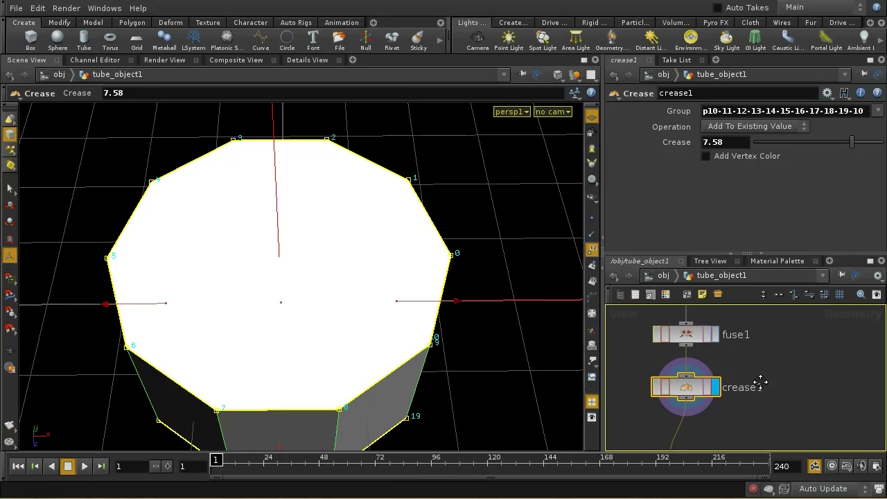
pyautogui.moveTo(753, 385)
pyautogui.mouseDown(button='middle')
pyautogui.moveTo(771, 380)
pyautogui.moveTo(729, 372)
pyautogui.moveTo(758, 350)
pyautogui.moveTo(746, 336)
pyautogui.moveTo(741, 342)
pyautogui.moveTo(770, 334)
pyautogui.moveTo(774, 375)
pyautogui.mouseUp(button='middle')
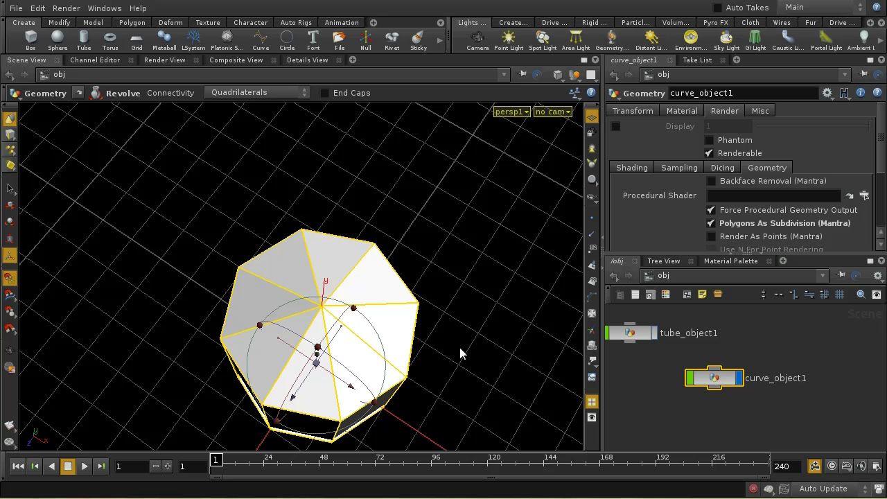
# View curve_object1 from the side and inspect its curve1 profile and the revolve1 result inside it
pyautogui.click(463, 312)
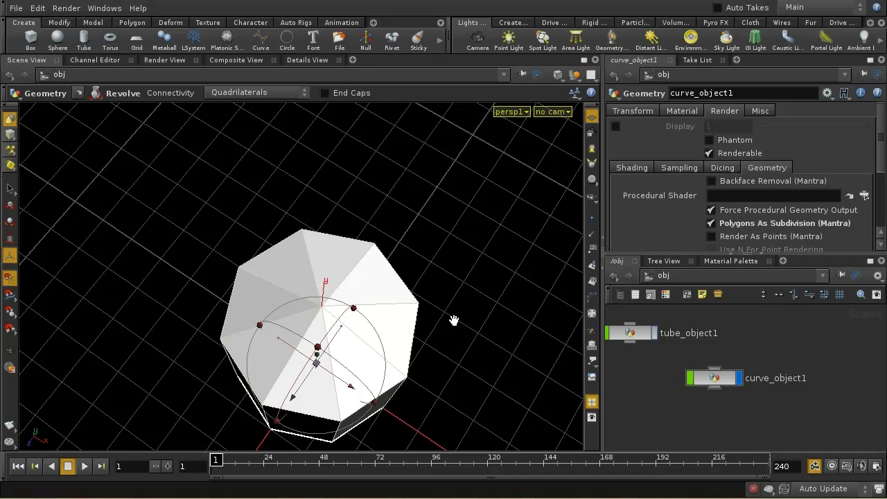
pyautogui.moveTo(454, 320); pyautogui.dragTo(422, 295)
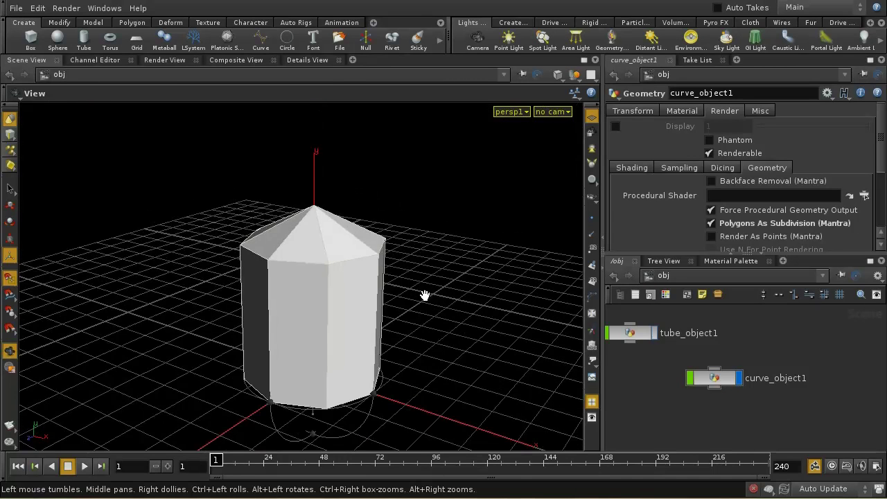
pyautogui.press('Return')
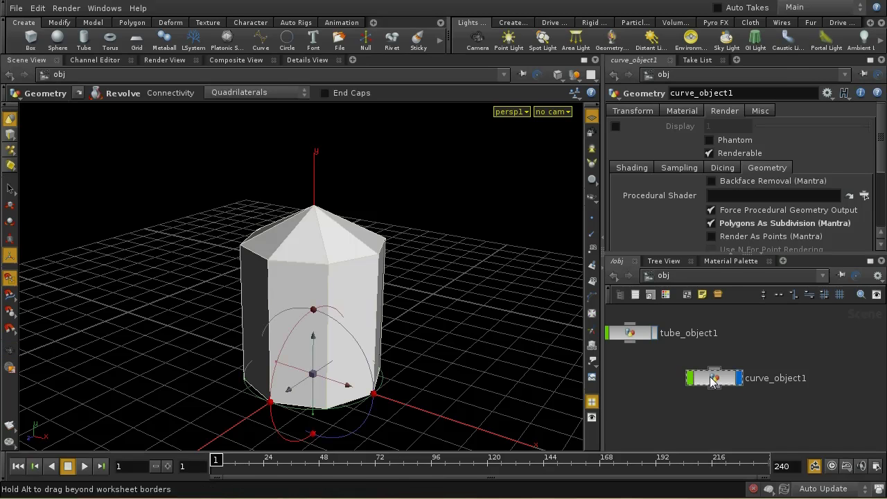
pyautogui.click(803, 331)
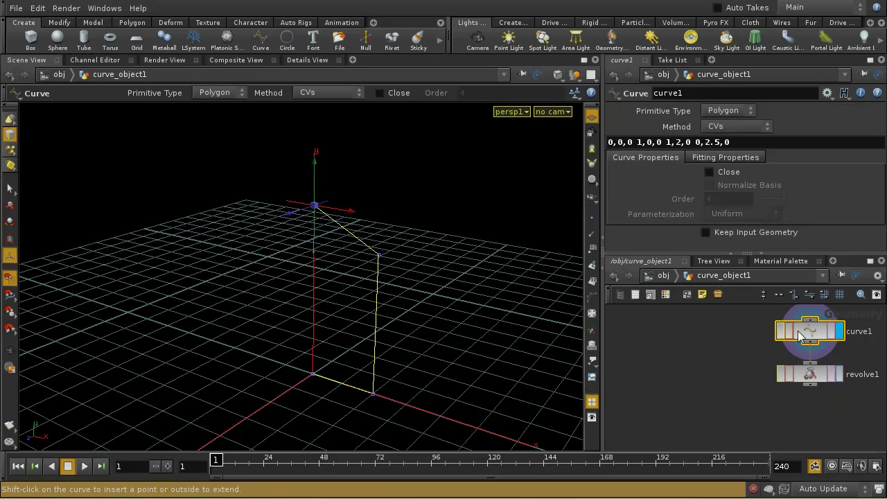
pyautogui.click(804, 375)
pyautogui.click(838, 381)
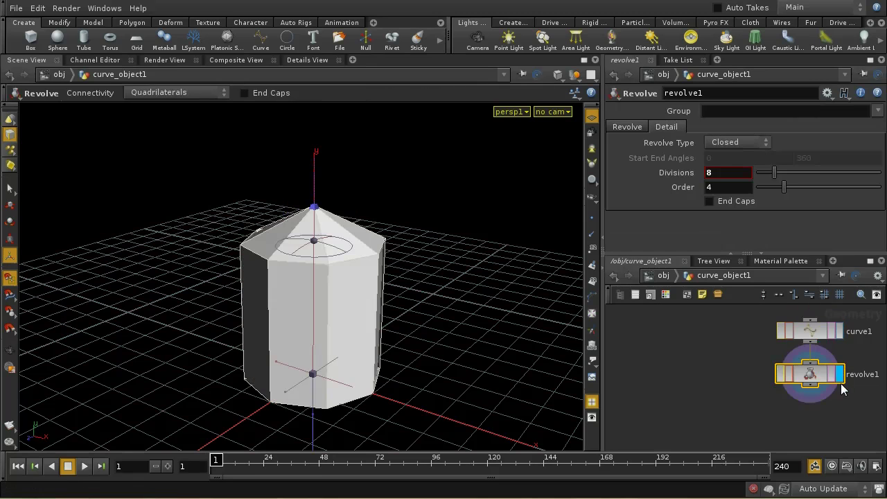
# Return to the object level and examine the pointed top of curve_object1 in the render and in the scene view
pyautogui.click(649, 278)
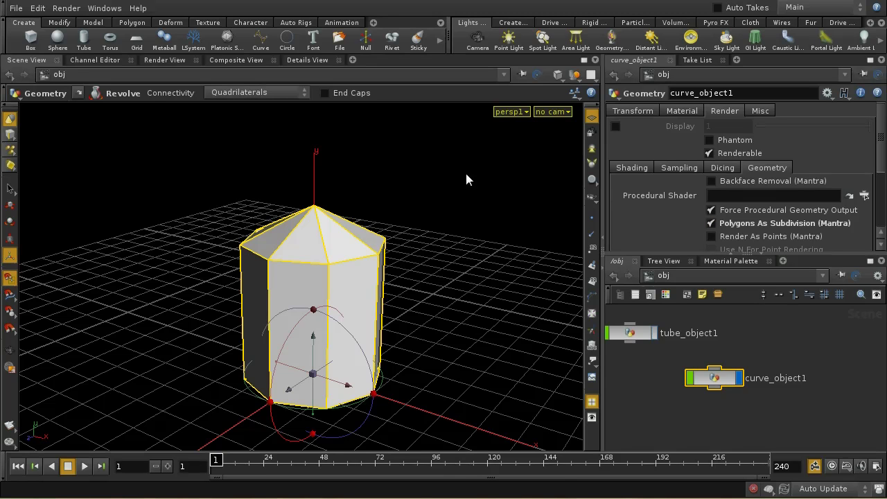
pyautogui.click(161, 60)
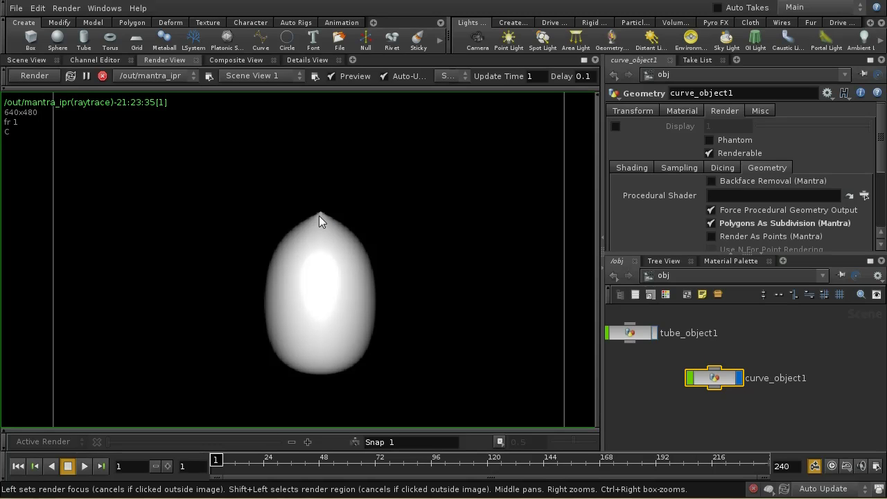
pyautogui.click(29, 60)
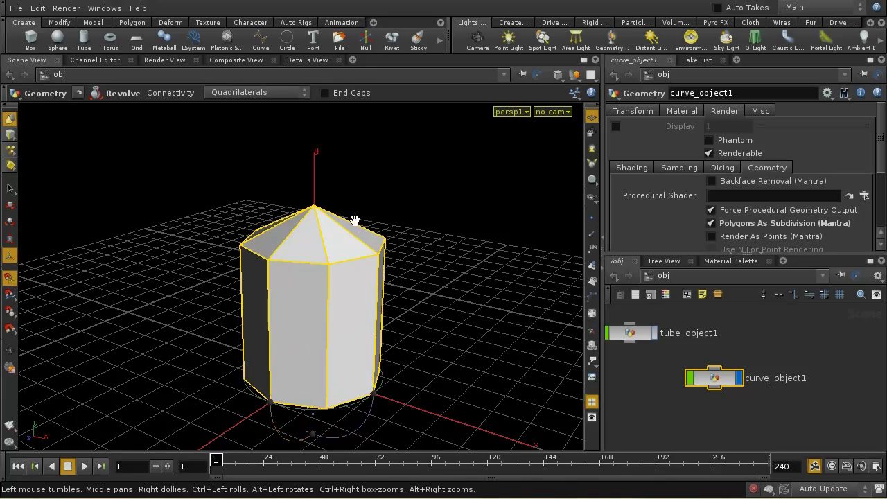
pyautogui.keyDown('alt'); pyautogui.moveTo(356, 227); pyautogui.dragTo(323, 246); pyautogui.keyUp('alt')
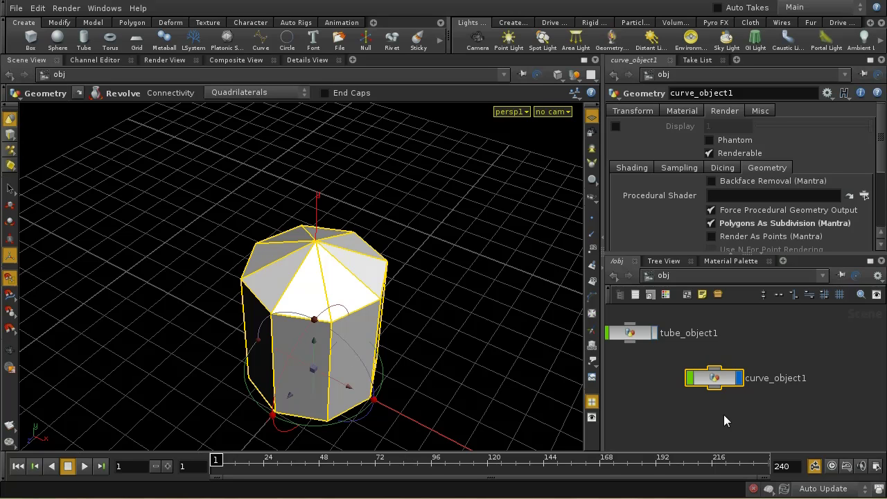
# Go inside curve_object1 and add a Grid node beside the curve1 and revolve1 nodes
pyautogui.moveTo(717, 383); pyautogui.dragTo(749, 382)
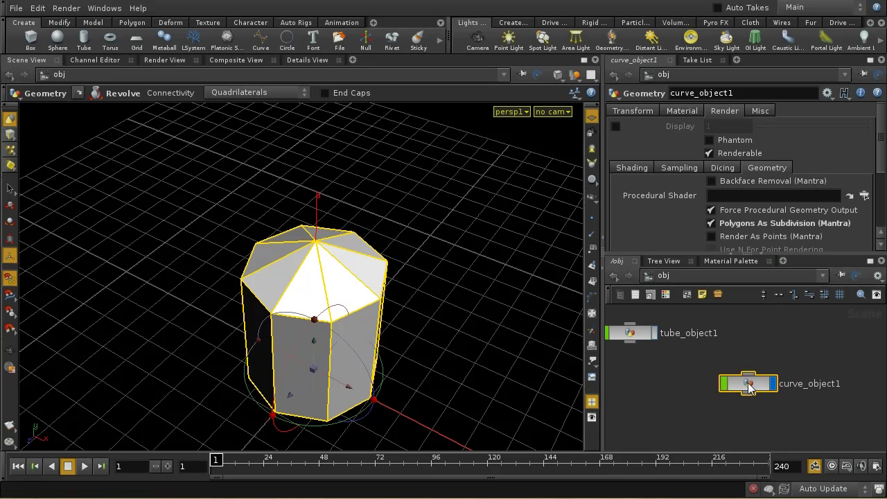
pyautogui.doubleClick(747, 382)
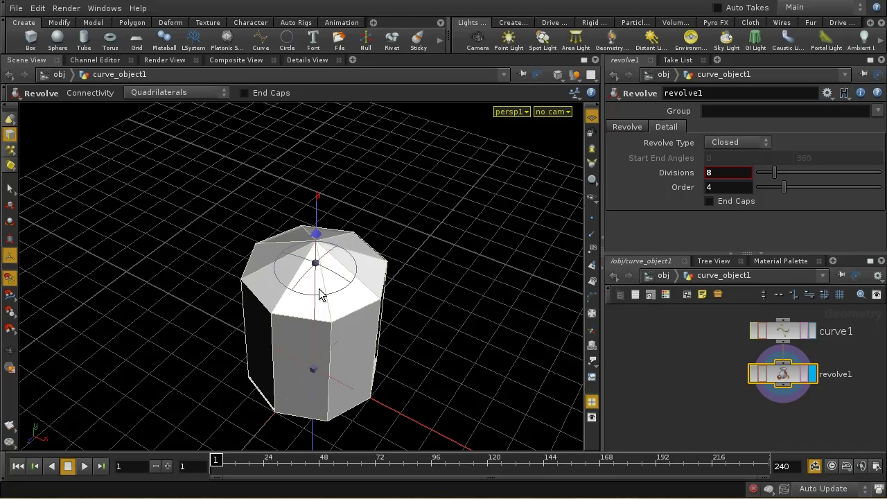
pyautogui.press('h')
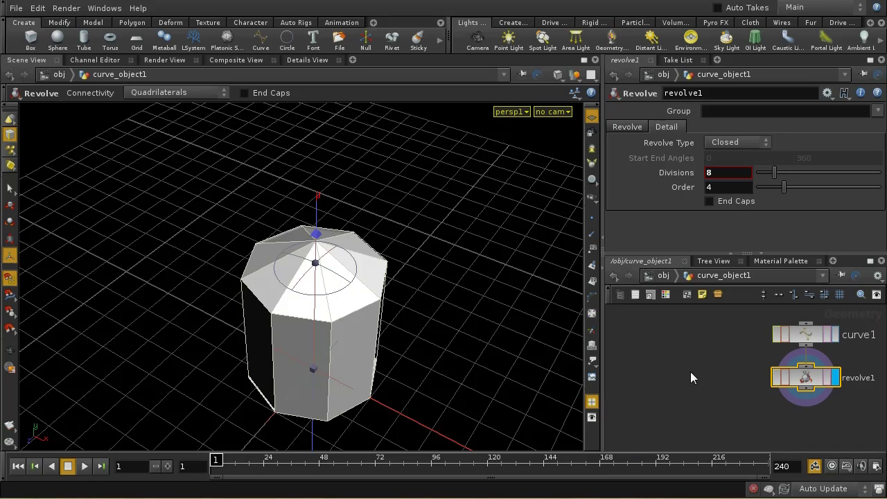
pyautogui.press('Tab')
pyautogui.write('Grid')
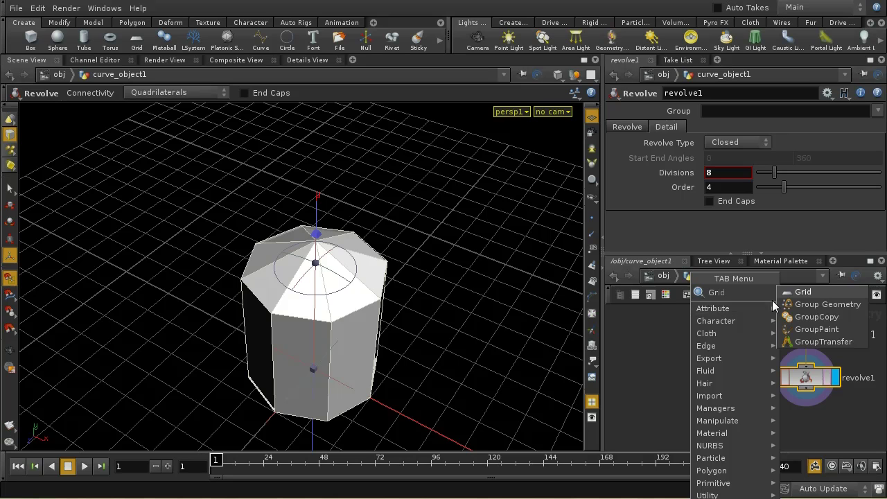
pyautogui.click(802, 292)
pyautogui.click(698, 361)
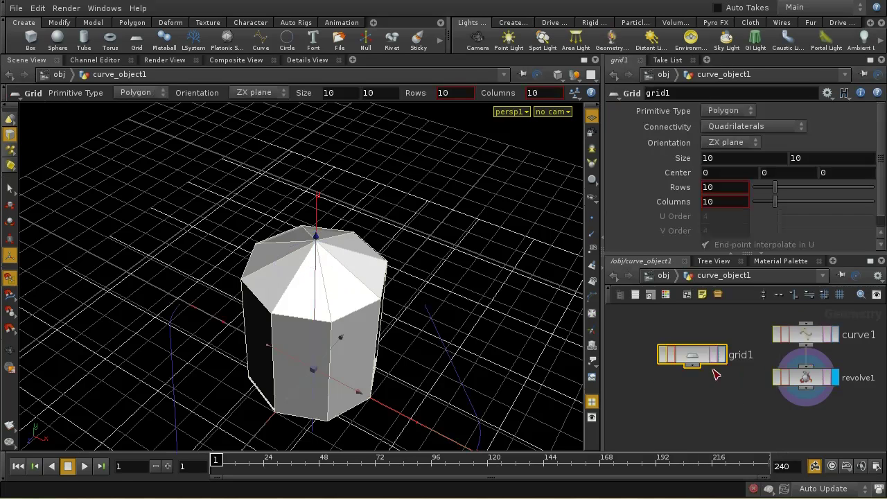
# Set the grid to 3 rows and 3 columns with a size of 1 by 1
pyautogui.click(718, 191)
pyautogui.write('3')
pyautogui.click(720, 200)
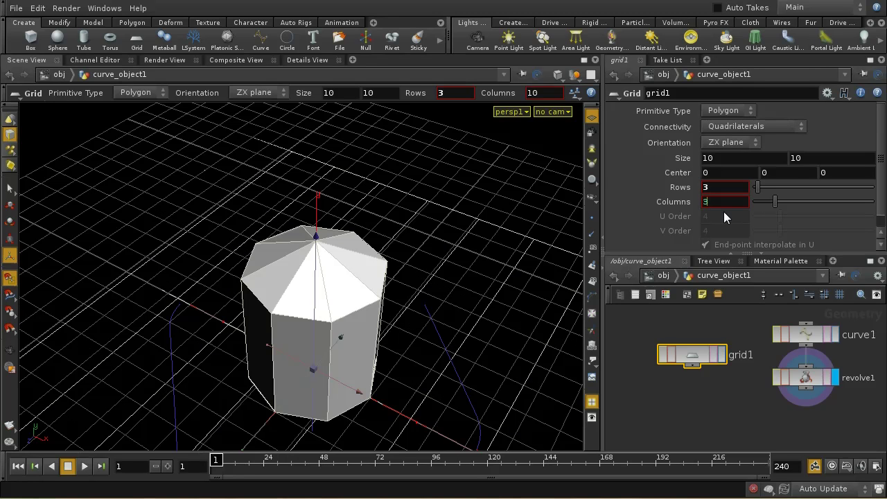
pyautogui.press('Return')
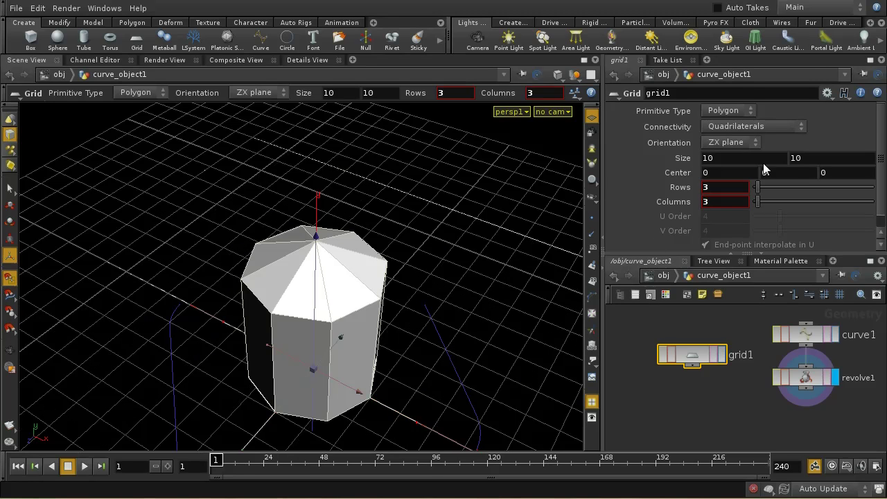
pyautogui.moveTo(690, 161); pyautogui.dragTo(626, 138, button='middle')
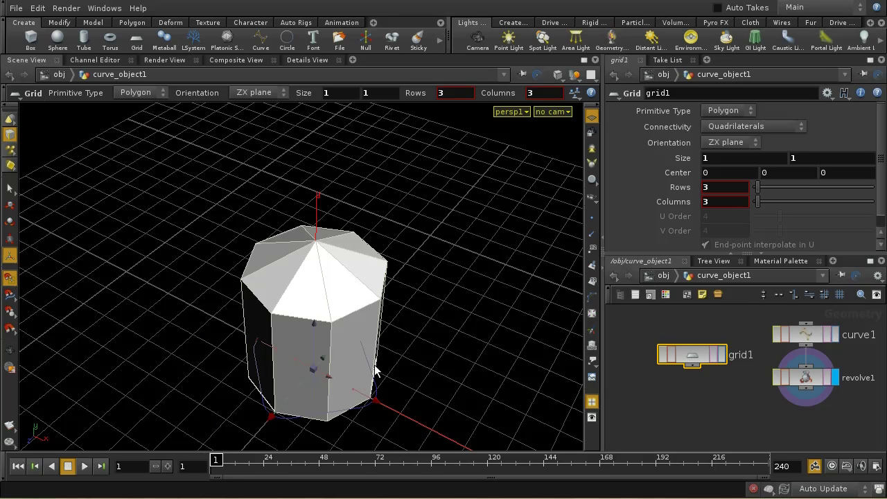
# Raise the grid along Y to a centre height of about 2.33, near the tip of the revolved shape
pyautogui.moveTo(320, 341); pyautogui.dragTo(316, 205)
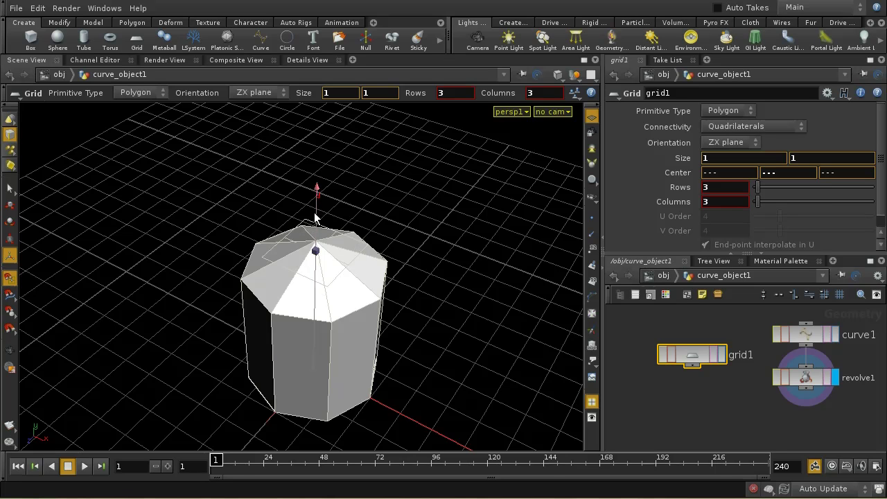
pyautogui.press('Escape')
pyautogui.moveTo(448, 349); pyautogui.dragTo(540, 357)
pyautogui.press('Return')
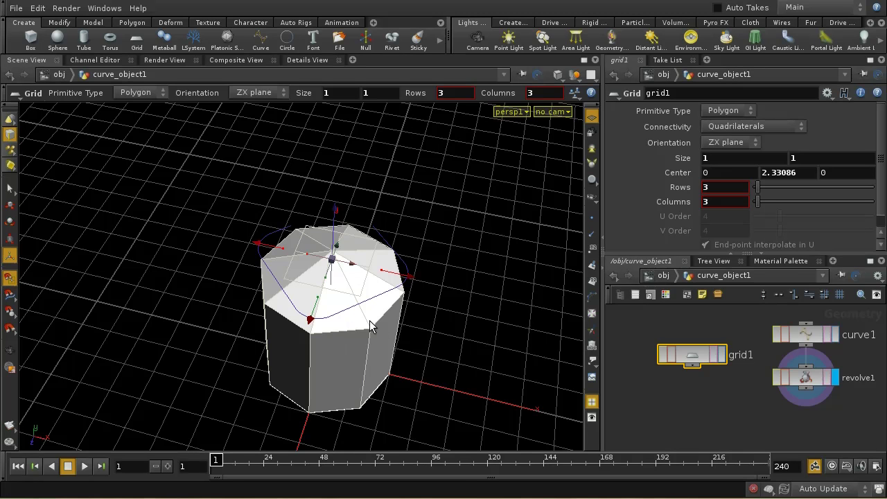
# Add a Merge node combining revolve1 and grid1, and display the merged result
pyautogui.press('Tab')
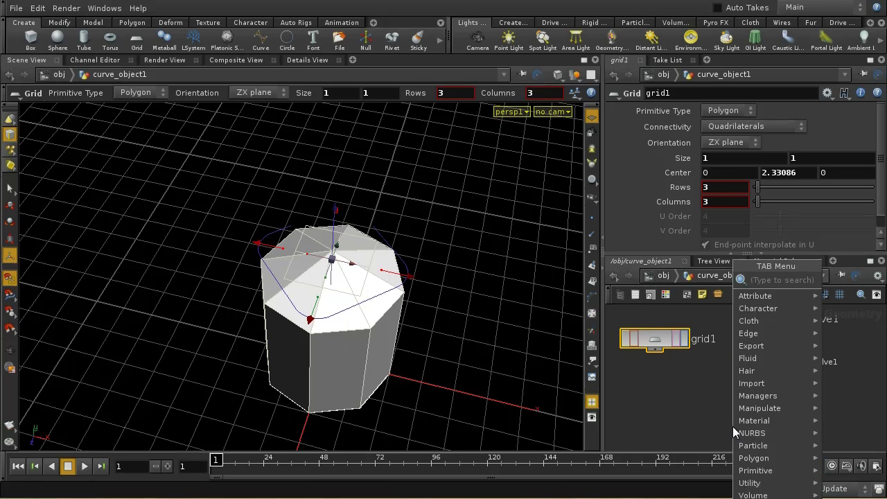
pyautogui.write('merge')
pyautogui.press('Return')
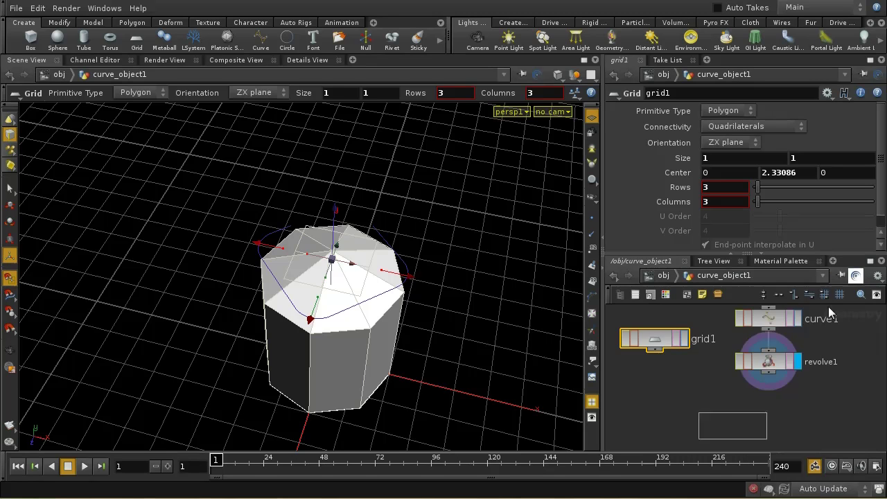
pyautogui.click(725, 429)
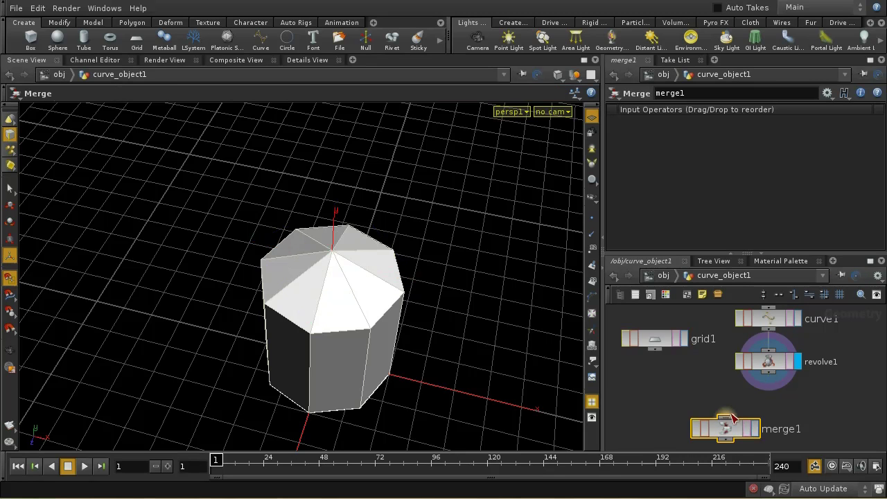
pyautogui.moveTo(654, 348); pyautogui.dragTo(725, 418)
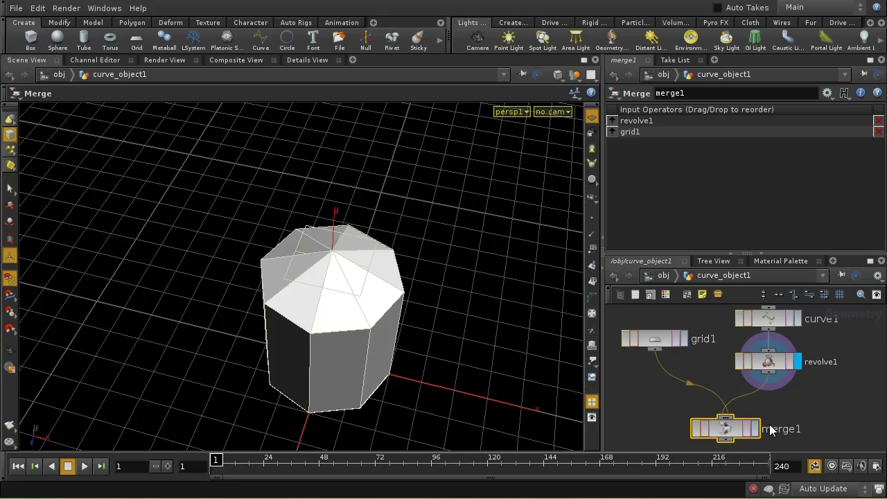
pyautogui.click(755, 429)
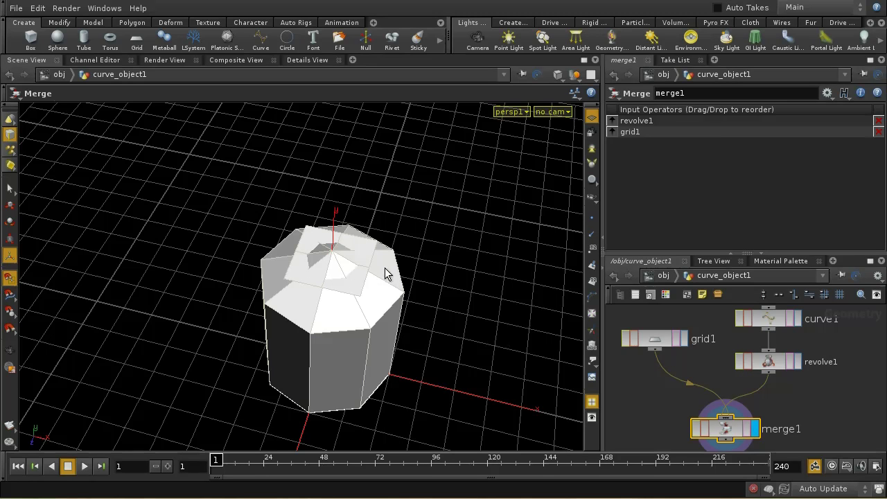
# Delete the ring of triangular faces, primitives 16-23, that forms the pointed top of the revolved shape
pyautogui.moveTo(382, 255); pyautogui.dragTo(378, 224)
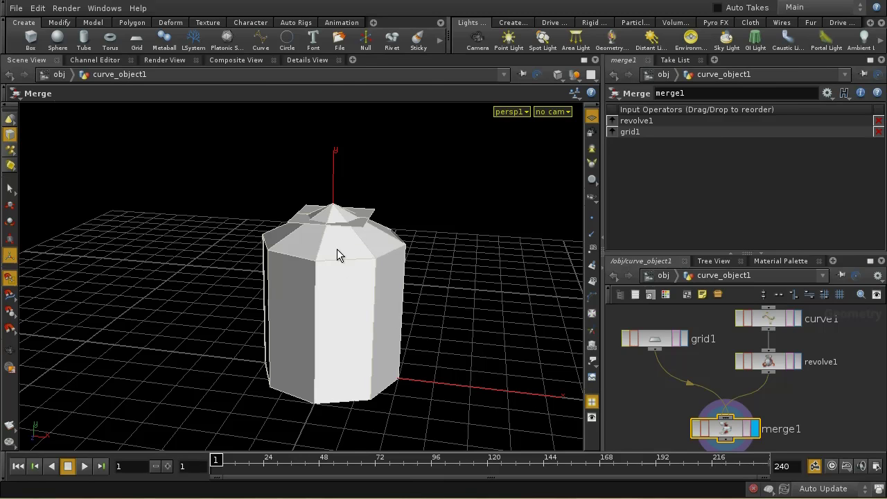
pyautogui.press('s')
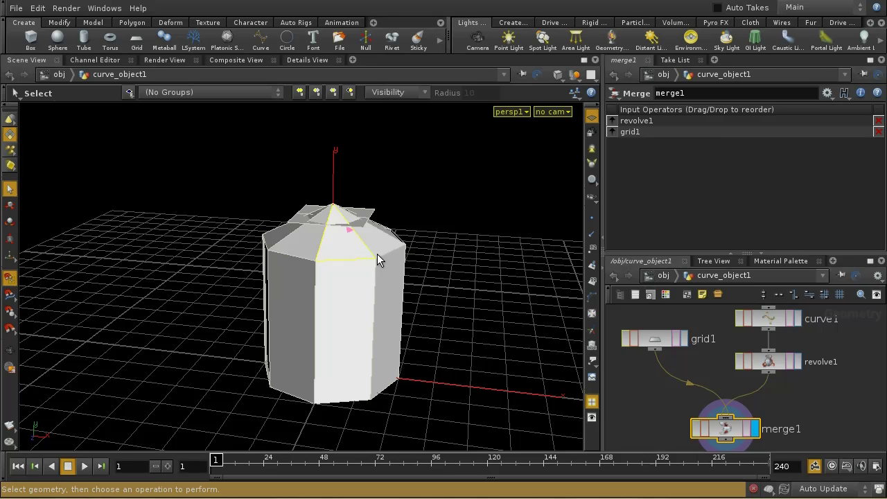
pyautogui.doubleClick(377, 255)
pyautogui.press('Delete')
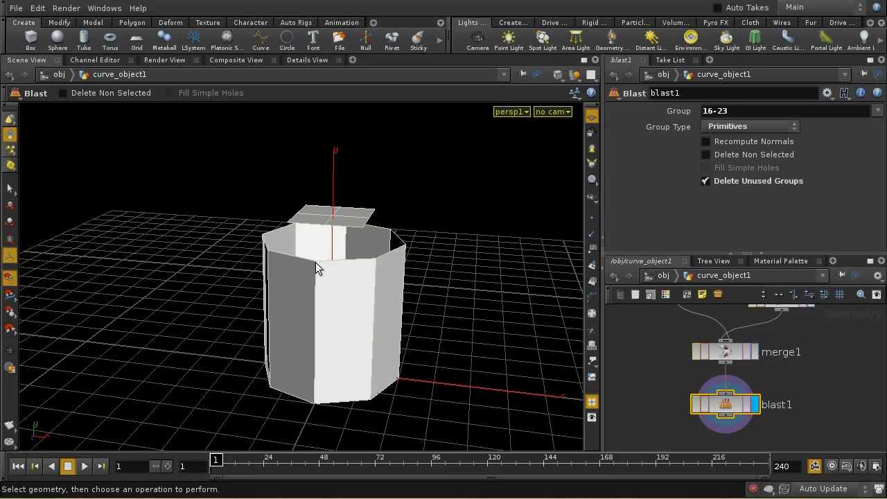
# Select the edge loop around the open upper rim, convert it to points, and check the geometry information of blast1
pyautogui.press('s')
pyautogui.press('s')
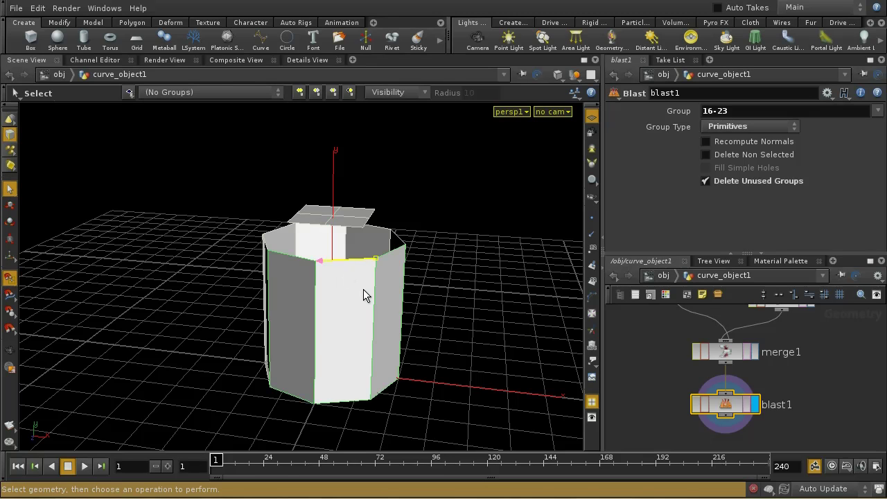
pyautogui.doubleClick(363, 289)
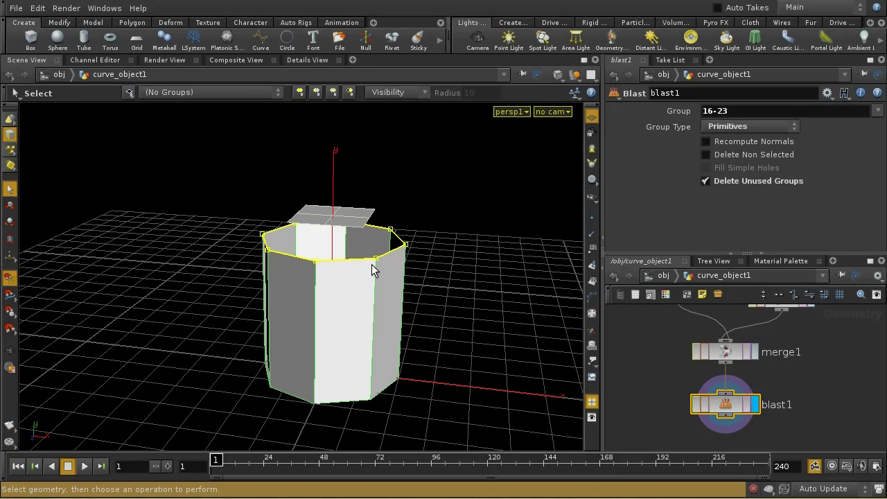
pyautogui.press('Escape')
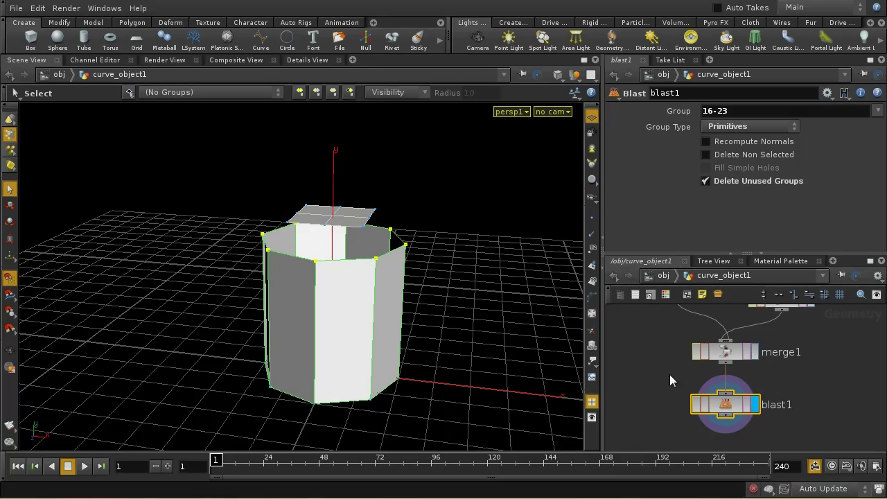
pyautogui.middleClick(734, 410)
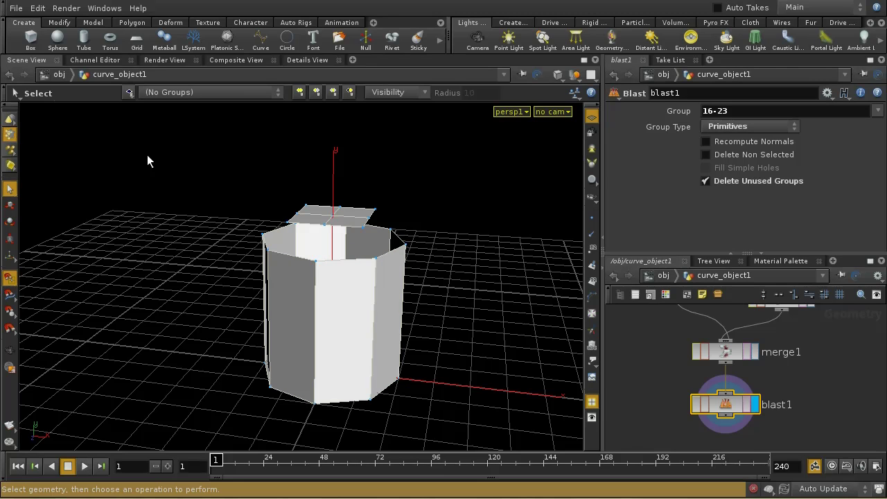
# Start a PolyKnit and stitch the near half of the open upper rim to the grid's outer points in alternating pairs
pyautogui.click(131, 22)
pyautogui.click(77, 47)
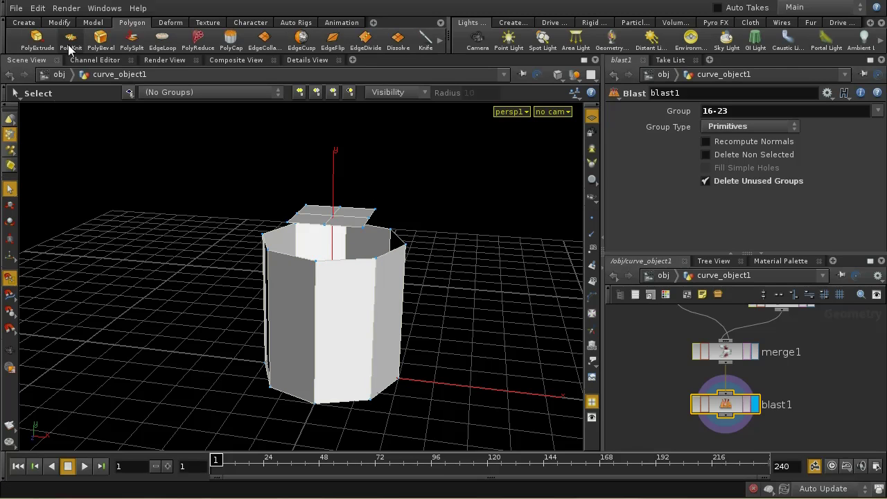
pyautogui.click(268, 250)
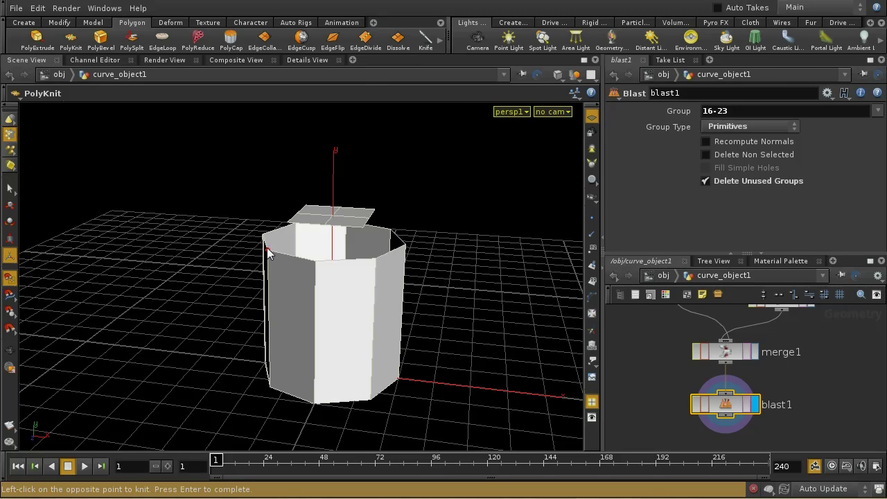
pyautogui.click(287, 223)
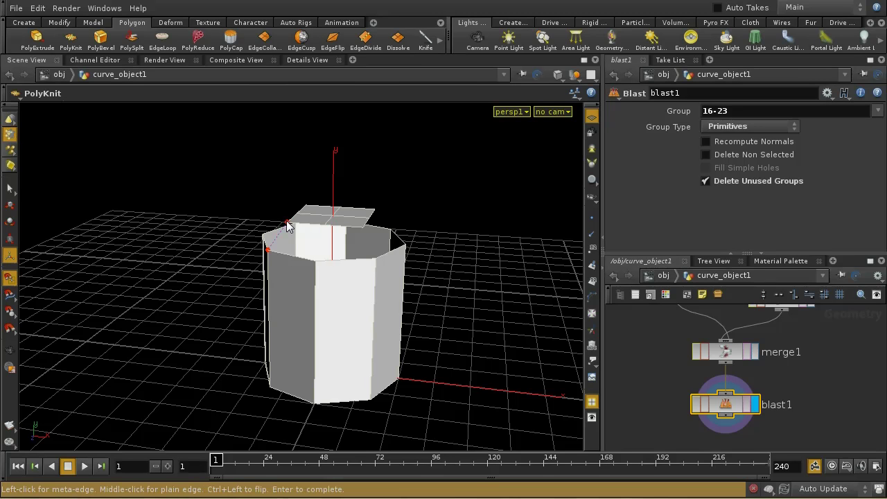
pyautogui.click(324, 224)
pyautogui.click(318, 264)
pyautogui.click(376, 260)
pyautogui.click(362, 227)
pyautogui.click(369, 218)
pyautogui.click(407, 244)
# Knit the remaining rim points to the grid's outer points to close the ring, and finish the PolyKnit
pyautogui.keyDown('alt'); pyautogui.moveTo(418, 225); pyautogui.dragTo(290, 279); pyautogui.keyUp('alt')
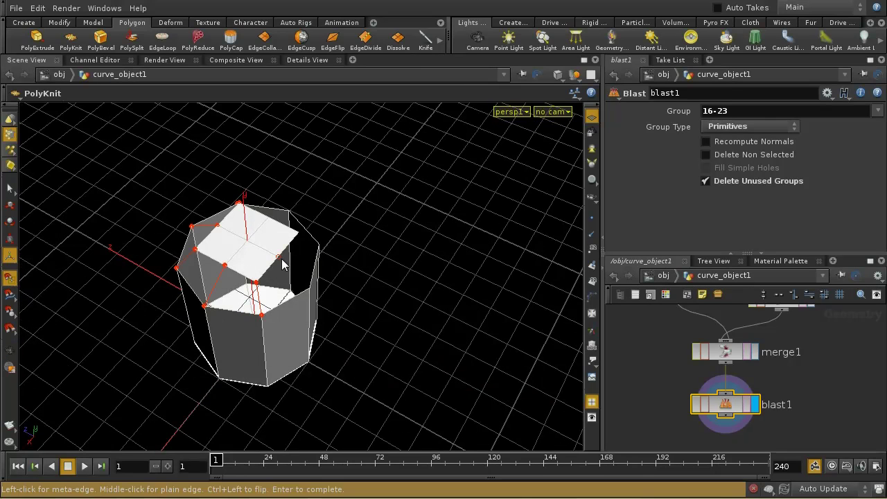
pyautogui.click(280, 259)
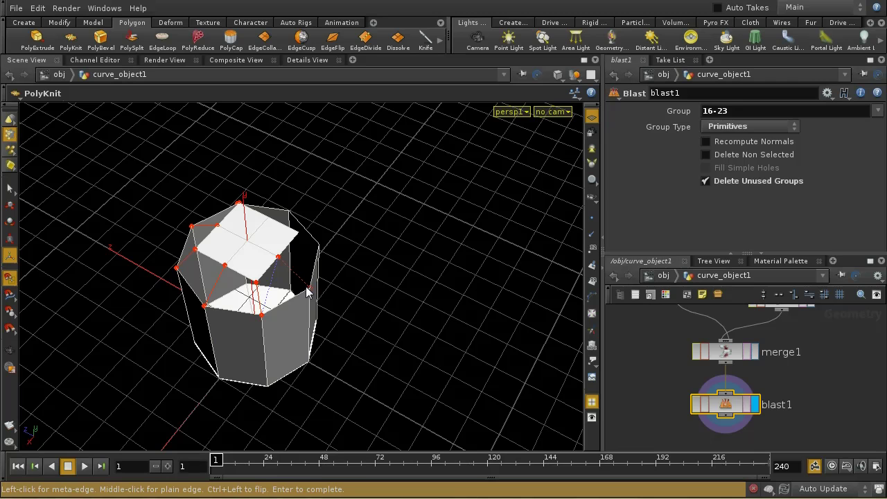
pyautogui.click(317, 251)
pyautogui.click(289, 211)
pyautogui.moveTo(297, 182); pyautogui.dragTo(318, 184)
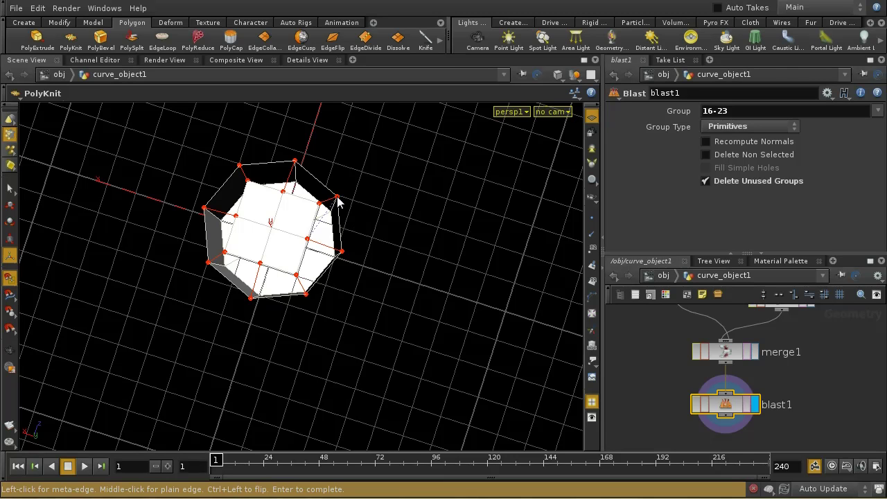
pyautogui.rightClick(318, 205)
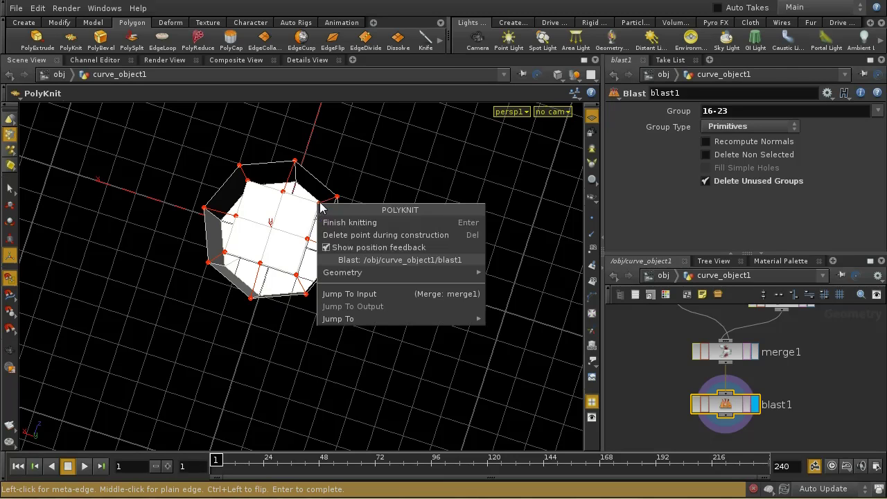
pyautogui.click(340, 222)
pyautogui.press('Escape')
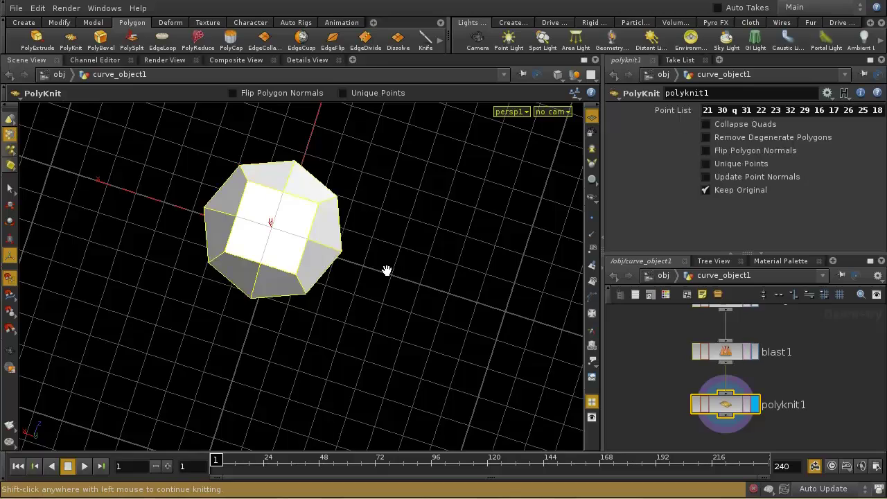
# Examine the knitted top of the shape in the viewport and check how it subdivides in the render
pyautogui.moveTo(388, 270); pyautogui.dragTo(365, 196)
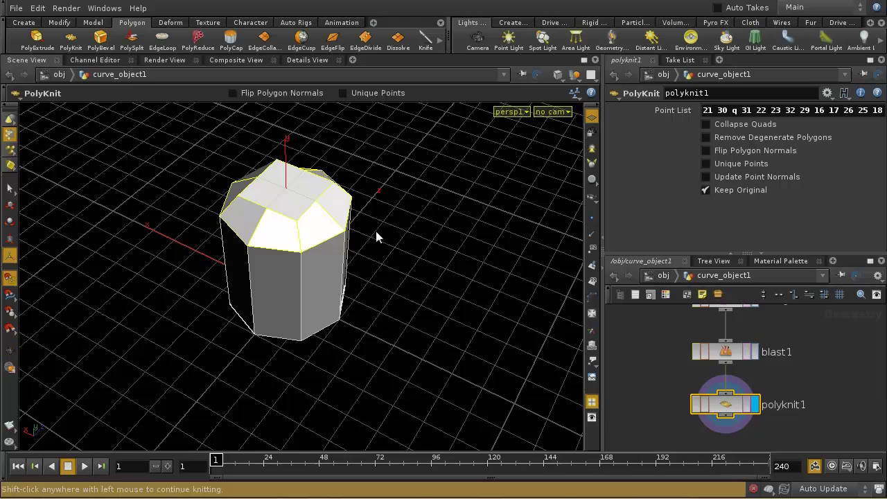
pyautogui.moveTo(376, 232); pyautogui.dragTo(345, 253)
pyautogui.press('Return')
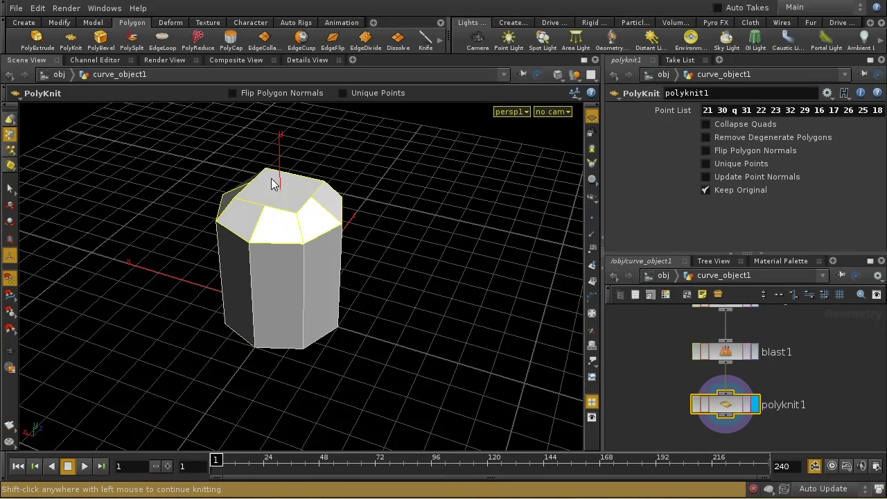
pyautogui.click(166, 60)
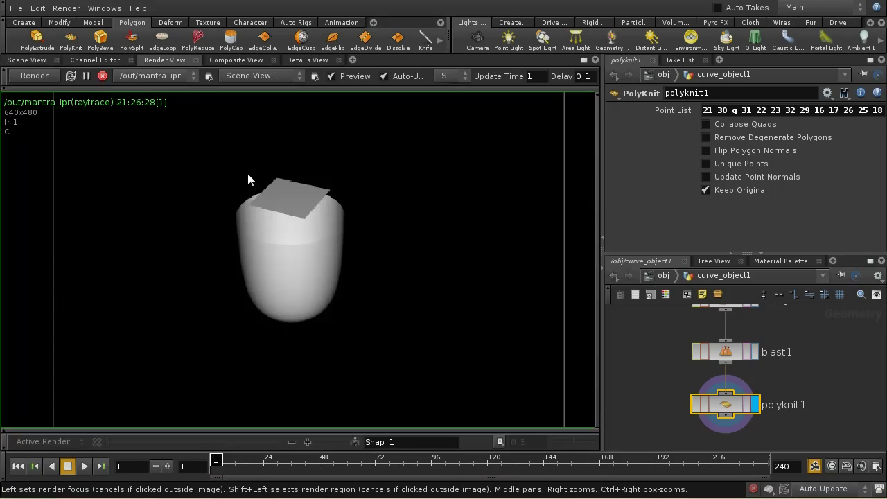
pyautogui.click(29, 60)
# Add a Fuse node below polyknit1 with a consolidate distance of 0.001 and display its result
pyautogui.moveTo(790, 421); pyautogui.dragTo(790, 395, button='middle')
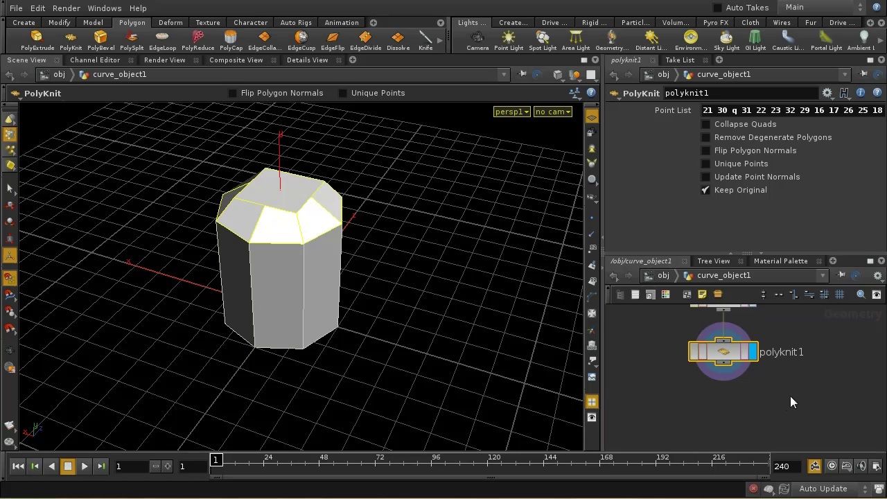
pyautogui.press('Tab')
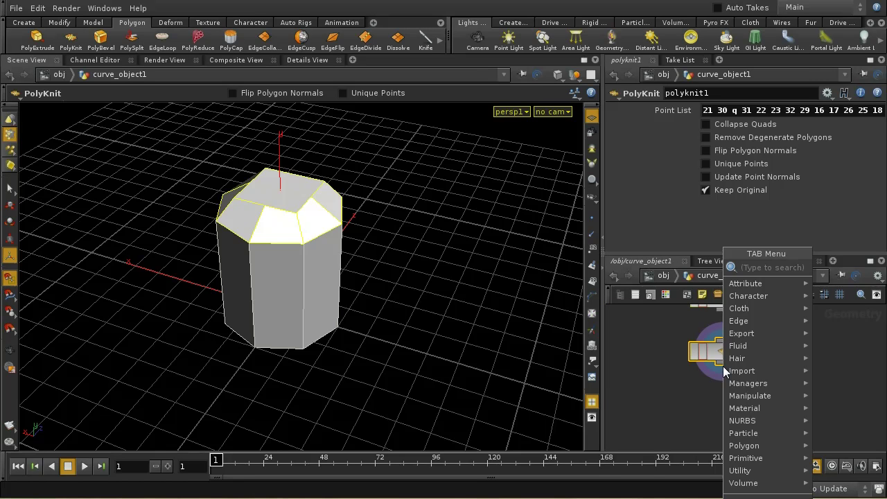
pyautogui.write('Fuse')
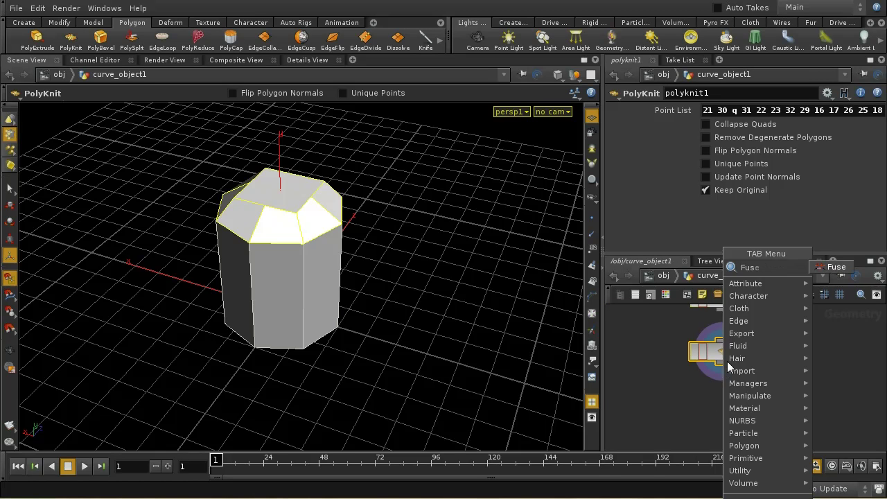
pyautogui.click(841, 271)
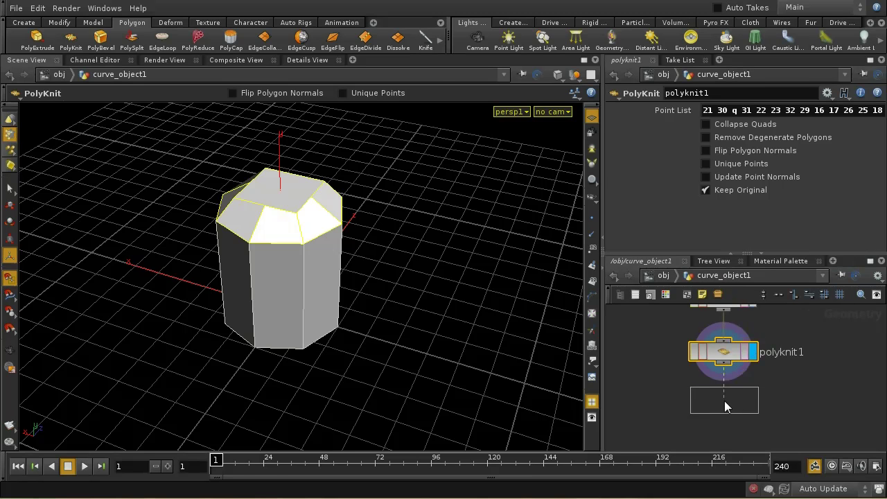
pyautogui.click(724, 400)
pyautogui.click(752, 407)
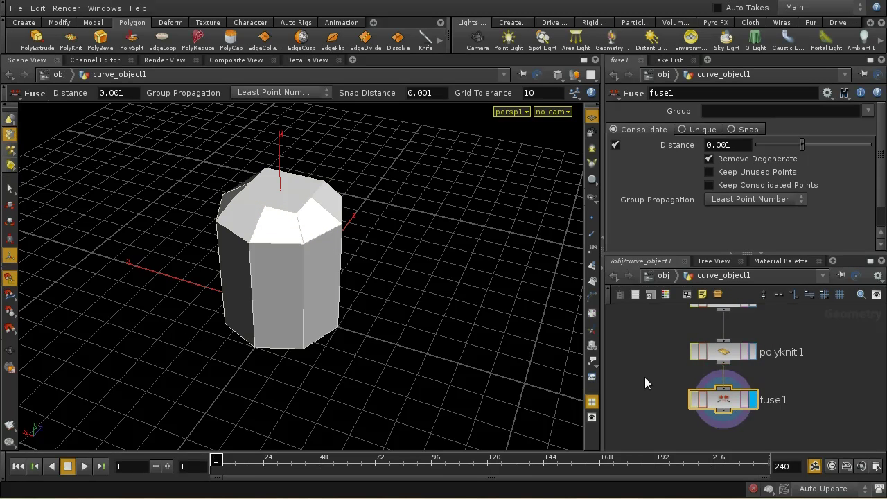
# Check the fused shape in the render, then show the primitive normals and examine the direction of the top faces
pyautogui.click(164, 60)
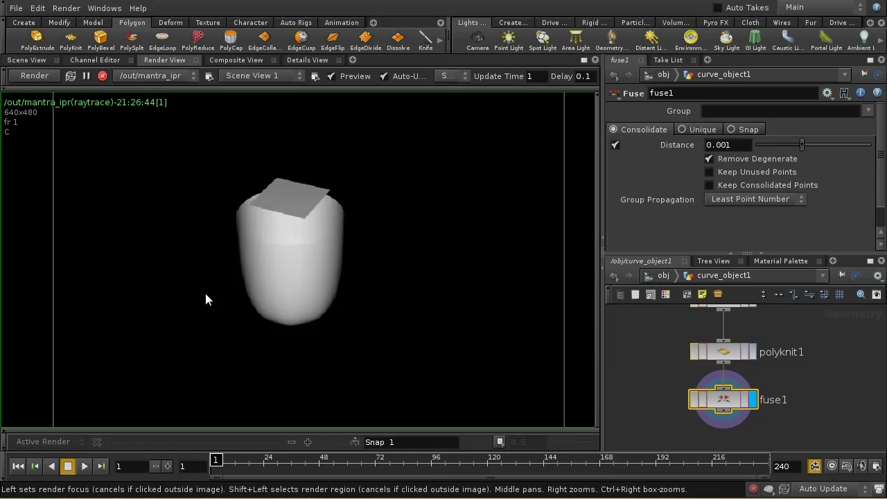
pyautogui.click(38, 60)
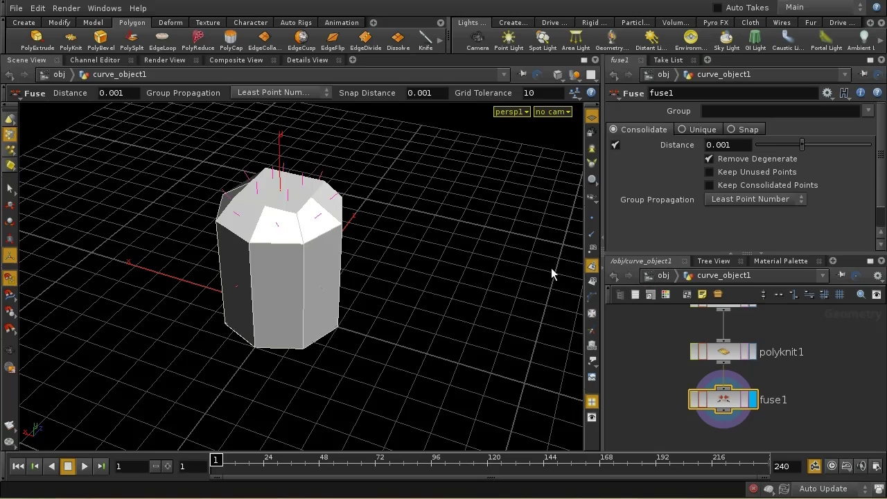
pyautogui.press('Escape')
pyautogui.moveTo(453, 272); pyautogui.dragTo(502, 305)
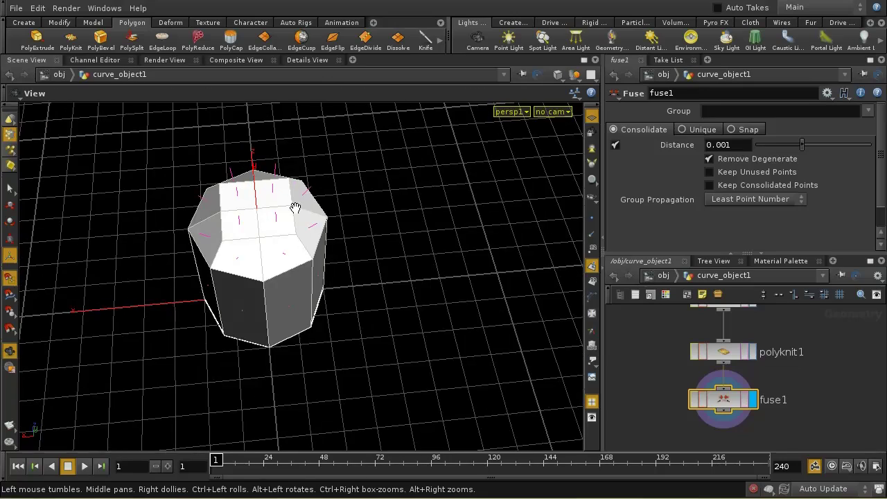
pyautogui.press('Return')
pyautogui.press('Escape')
pyautogui.moveTo(370, 310); pyautogui.dragTo(301, 273)
pyautogui.moveTo(359, 275); pyautogui.dragTo(277, 239)
pyautogui.press('Return')
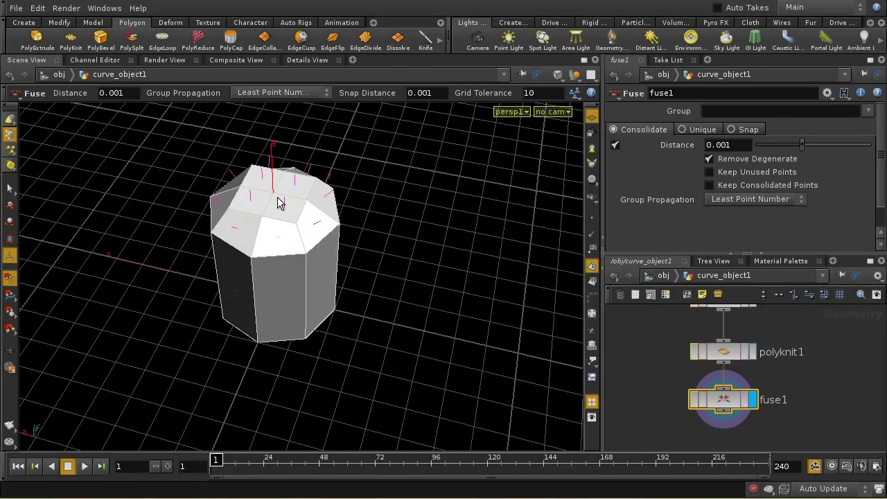
# Select all the grid and knitted faces of the top, primitives 16-27, and flip them with a Reverse node
pyautogui.press('s')
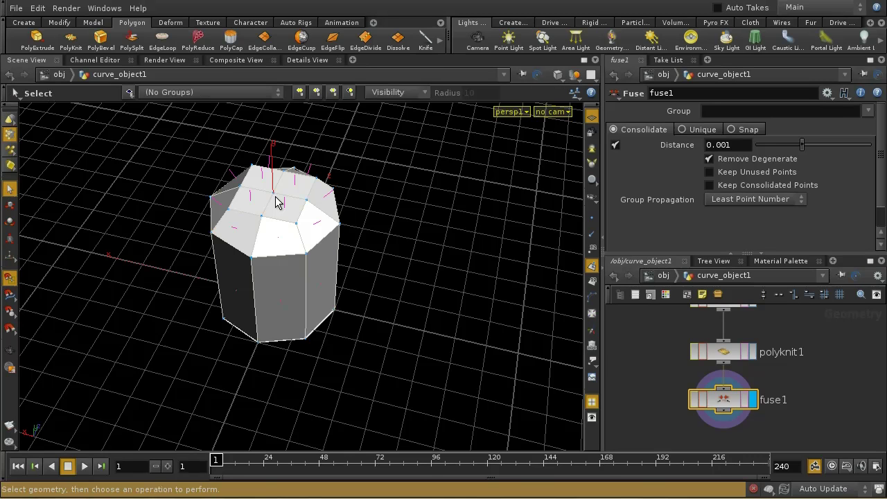
pyautogui.click(275, 196)
pyautogui.press('4')
pyautogui.hotkey('shift', 'g')
pyautogui.moveTo(372, 247); pyautogui.dragTo(388, 239)
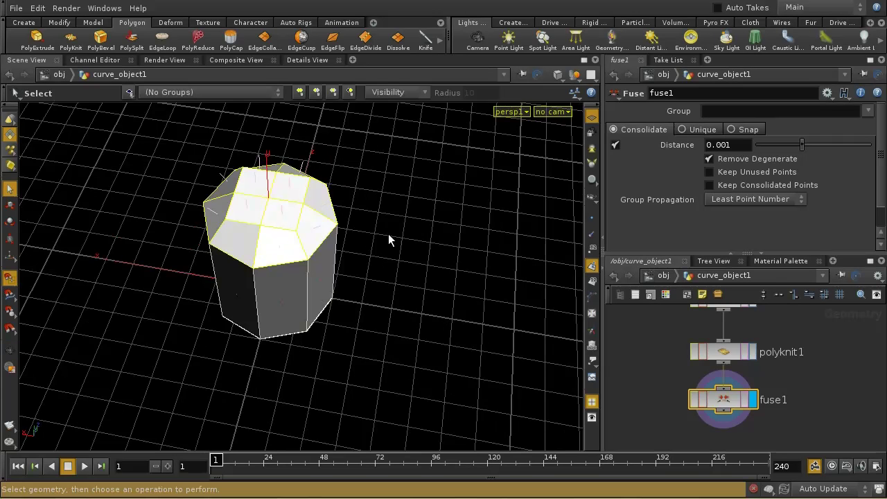
pyautogui.press('Tab')
pyautogui.write('rev')
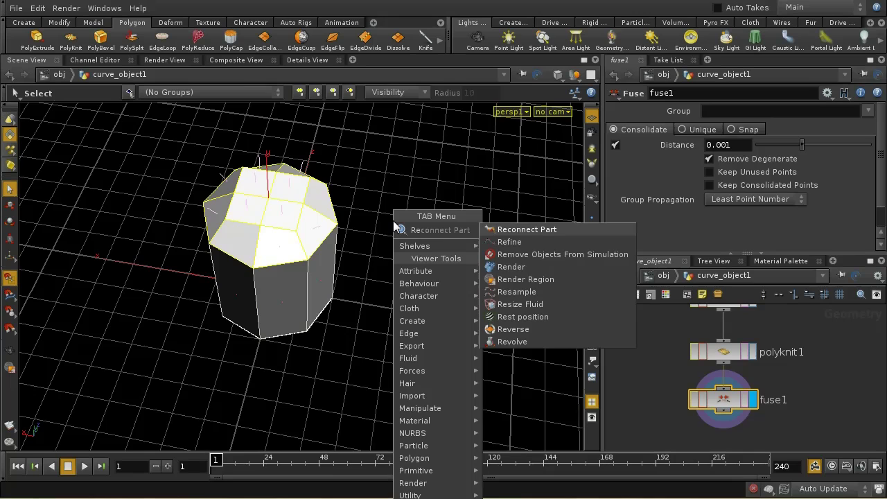
pyautogui.click(509, 229)
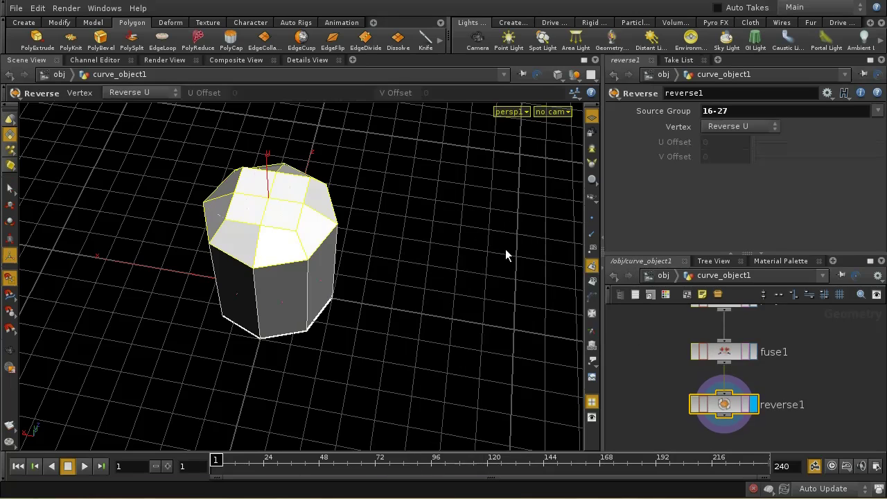
pyautogui.moveTo(460, 307); pyautogui.dragTo(454, 284)
pyautogui.press('Return')
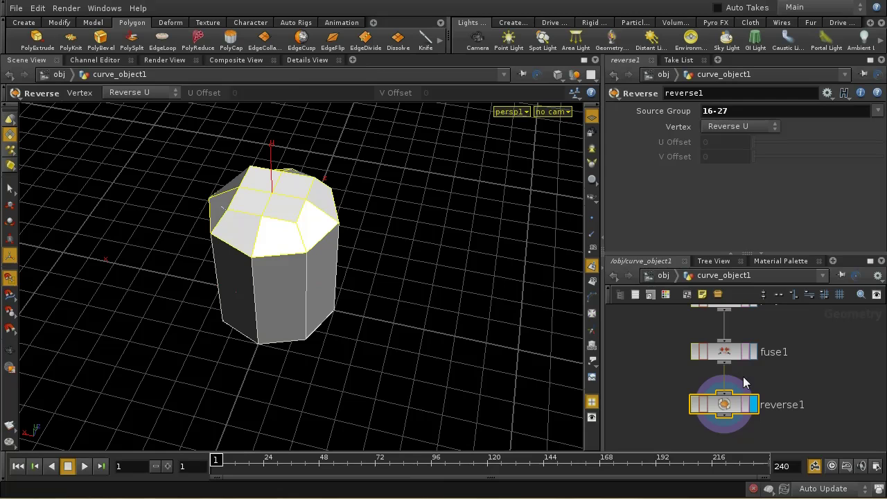
# Check in the render how the top subdivides with its faces reversed, and return to the scene view
pyautogui.click(164, 59)
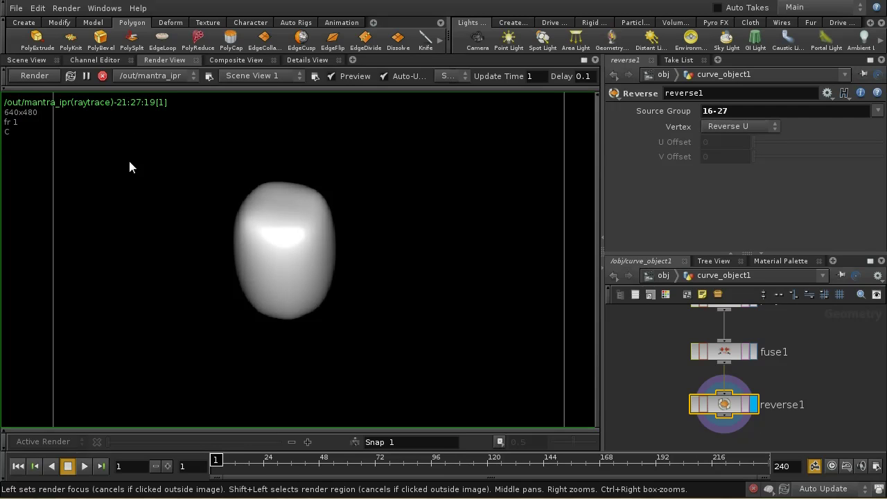
pyautogui.click(38, 60)
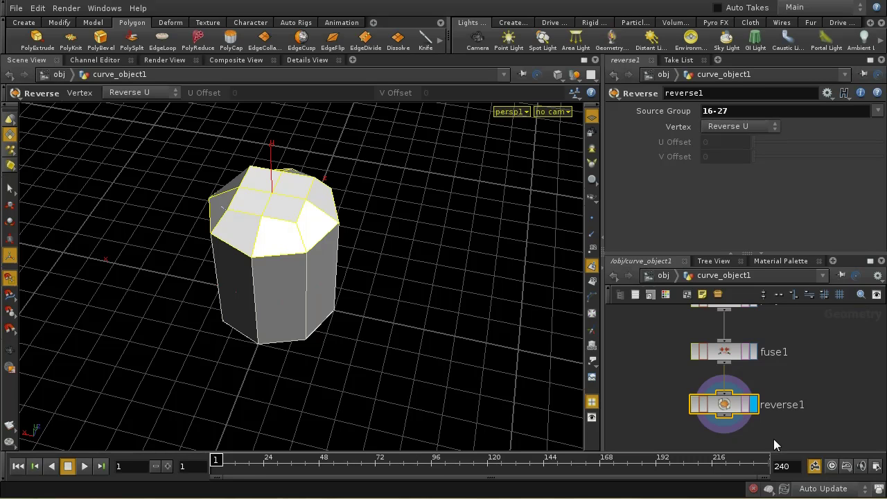
pyautogui.scroll(1, 810, 367)
pyautogui.scroll(2, 809, 369)
pyautogui.scroll(-2, 804, 372)
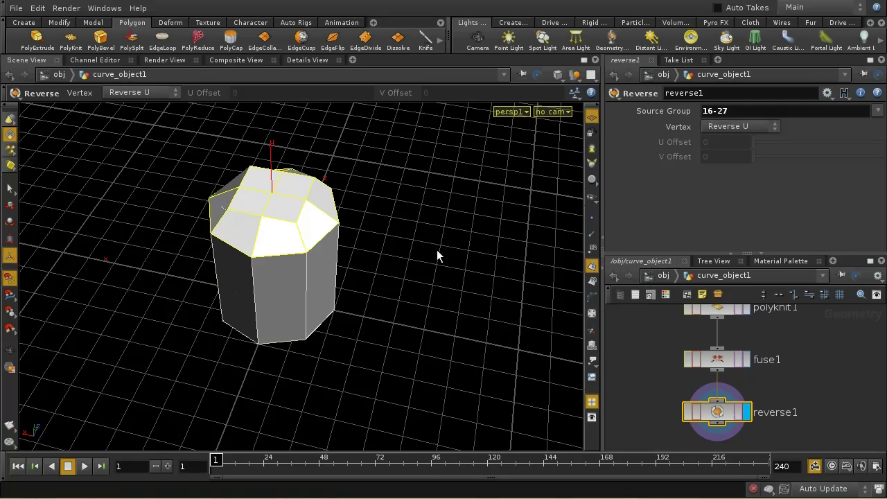
# Select the four central grid faces, primitives 16-19, and scale them to about 0.39 in X and Z
pyautogui.press('s')
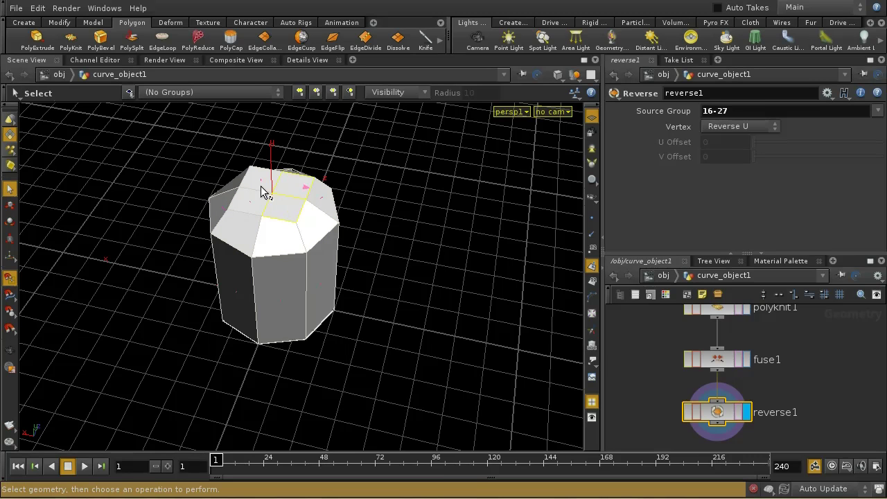
pyautogui.click(259, 202)
pyautogui.press('e')
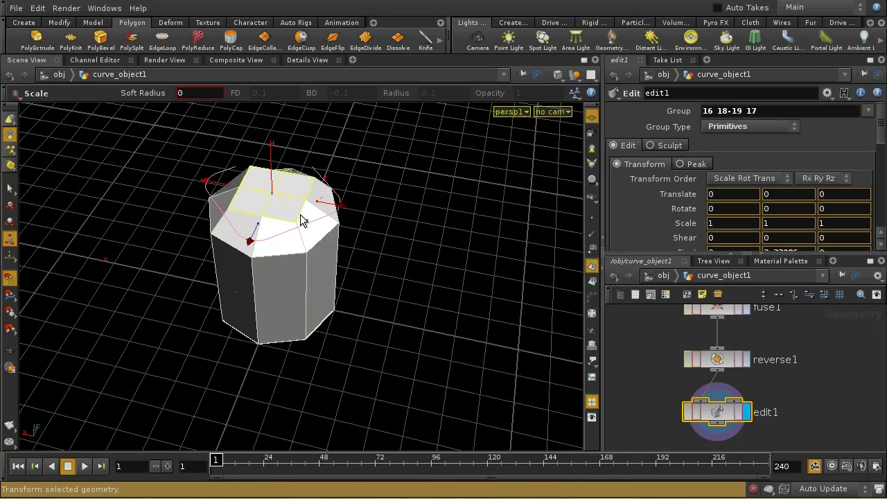
pyautogui.moveTo(299, 226)
pyautogui.mouseDown()
pyautogui.moveTo(290, 219)
pyautogui.moveTo(291, 227)
pyautogui.mouseUp()
# Check the subdivided shape with the smaller top grid in the render, from the current angle and from higher up
pyautogui.click(150, 62)
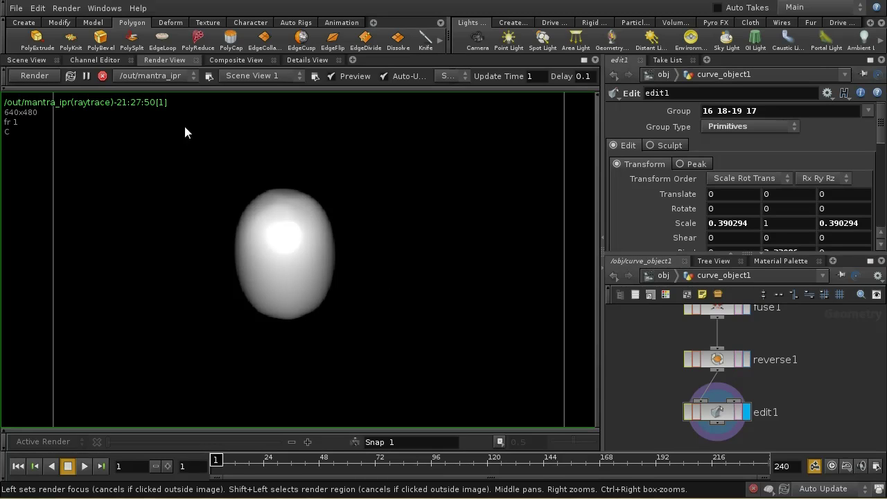
pyautogui.click(28, 60)
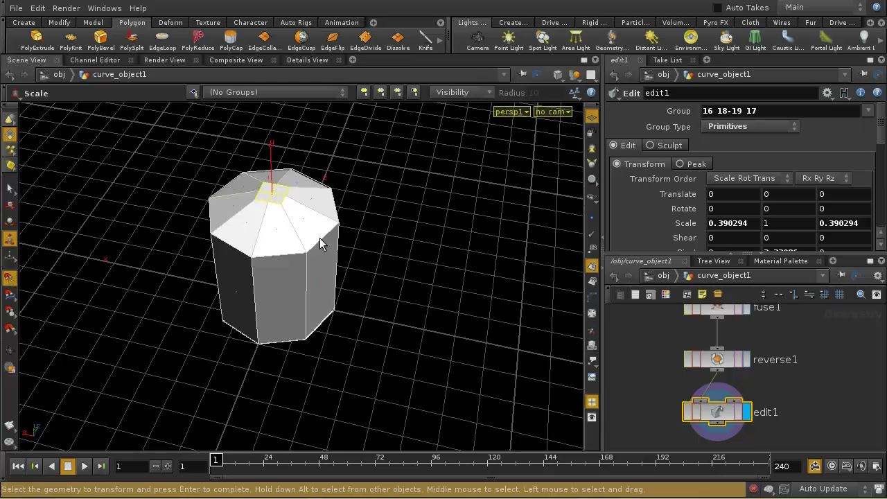
pyautogui.moveTo(362, 271)
pyautogui.mouseDown()
pyautogui.moveTo(362, 224)
pyautogui.moveTo(353, 261)
pyautogui.mouseUp()
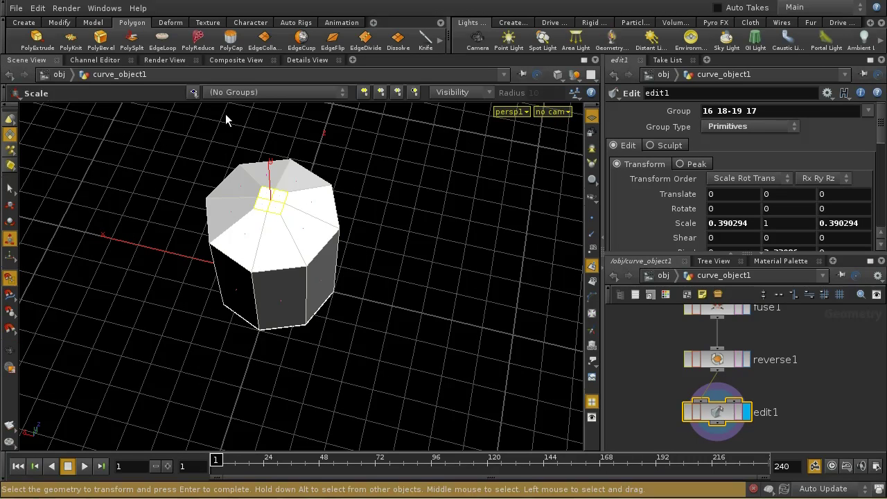
pyautogui.click(166, 60)
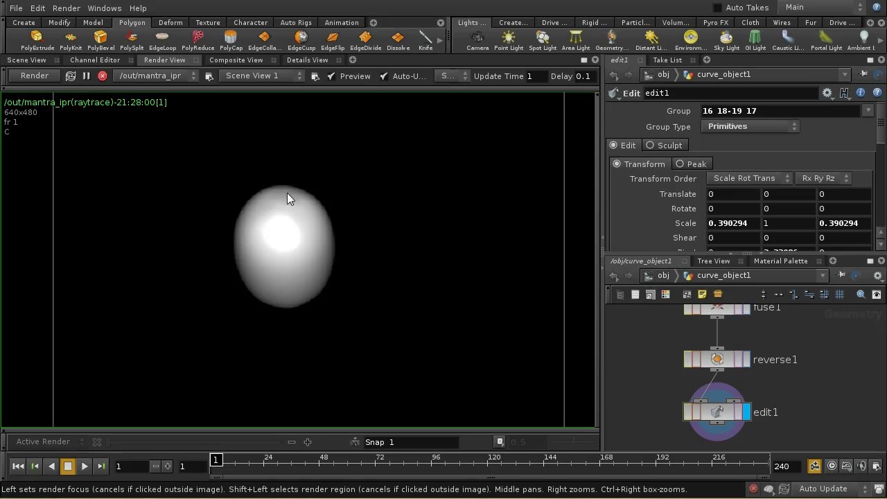
# Return to the scene view and go up from curve_object1 to the obj level
pyautogui.click(29, 60)
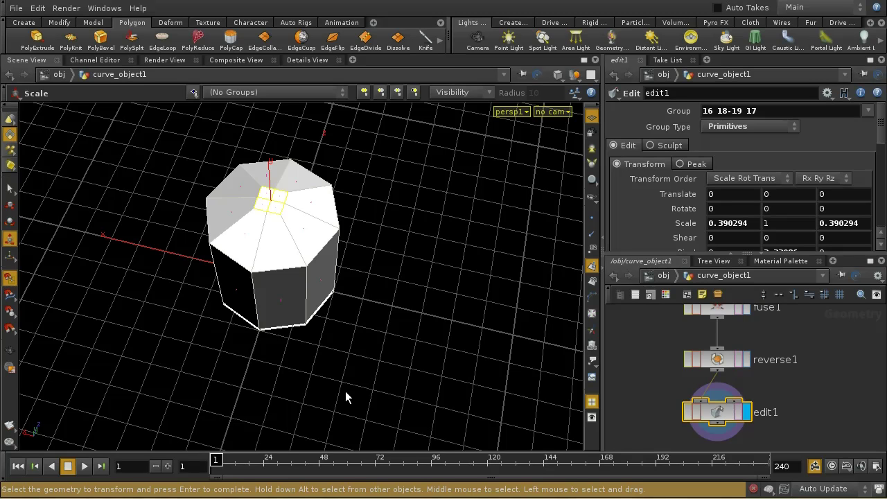
pyautogui.click(664, 276)
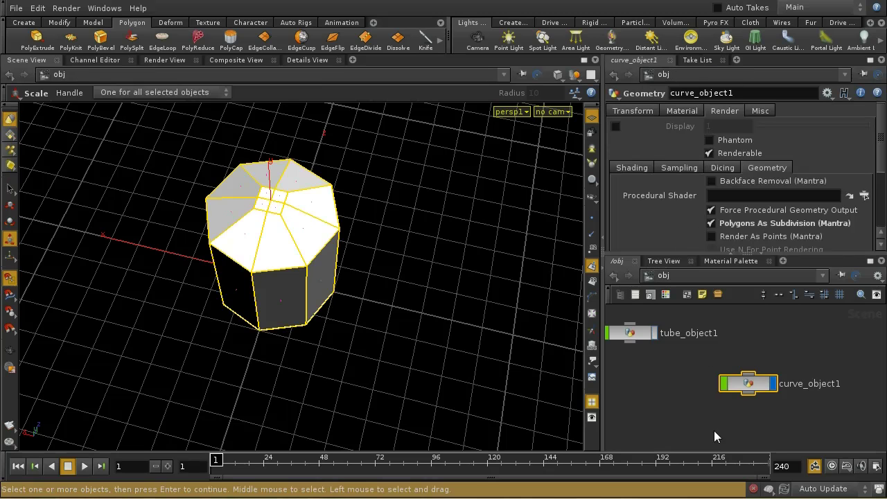
pyautogui.moveTo(691, 346); pyautogui.dragTo(774, 365, button='middle')
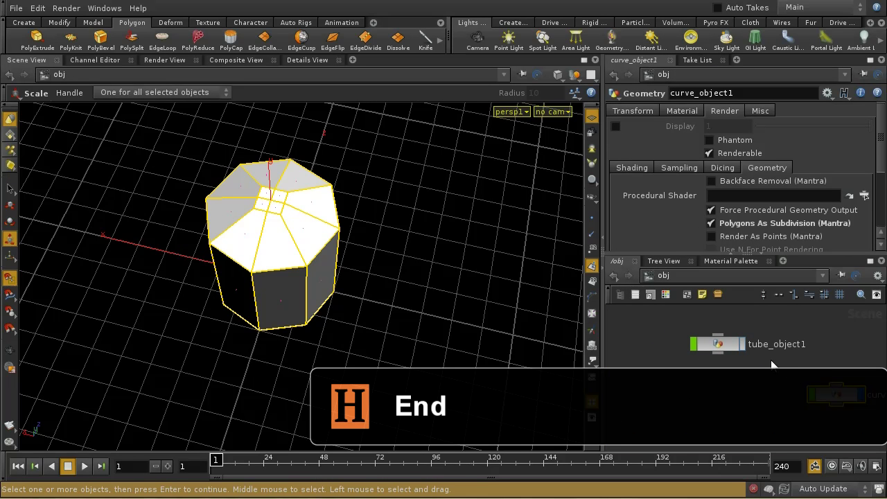